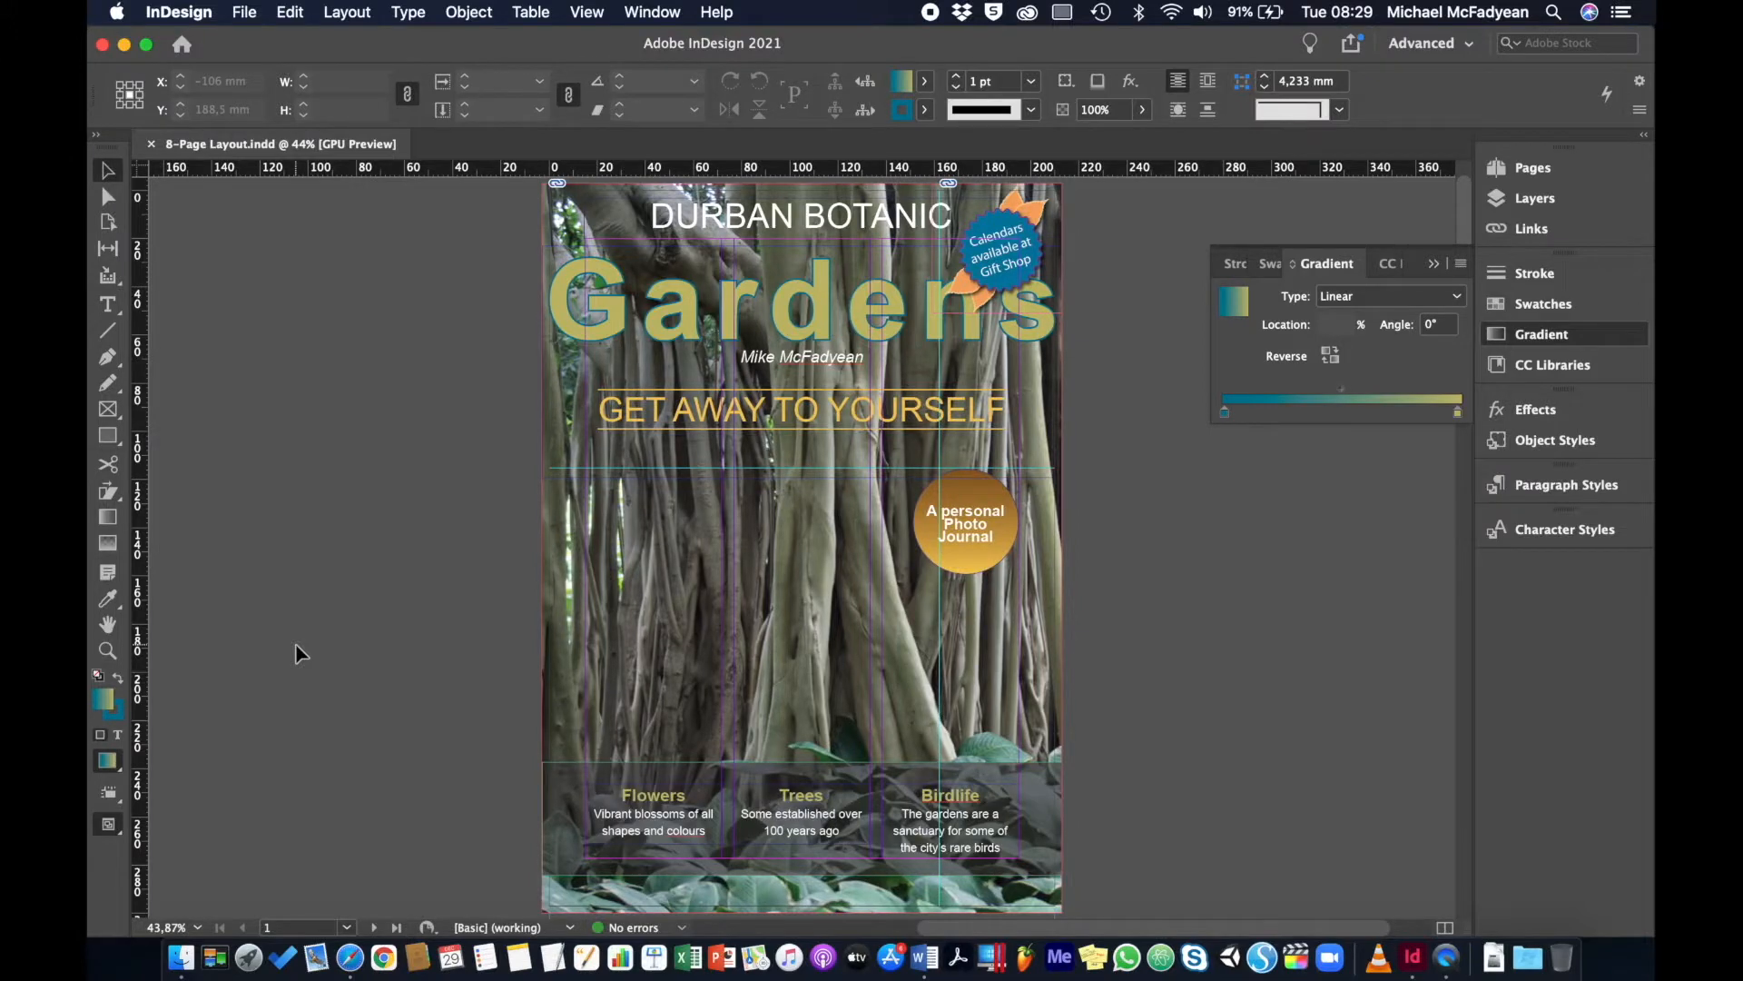
Look through the 8-Page Layout Folder inside Activity_8-1-1_Files without opening any file.
key("super+o")
left_click(1062, 191)
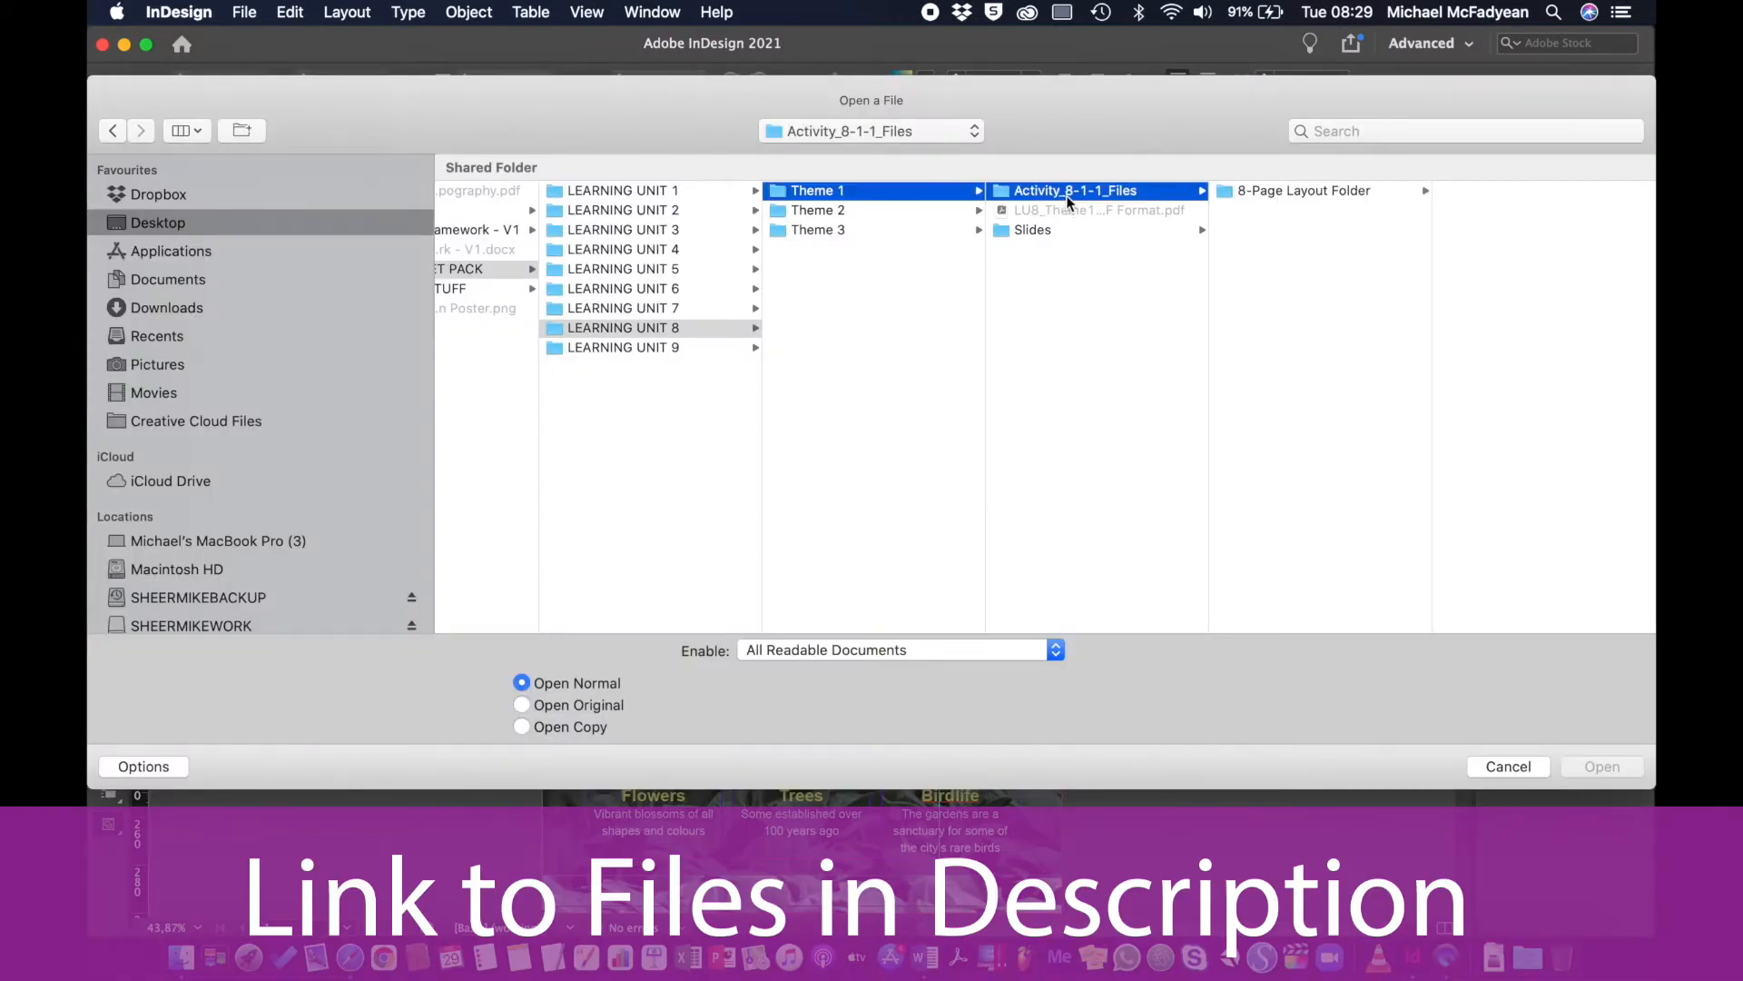
left_click(1281, 193)
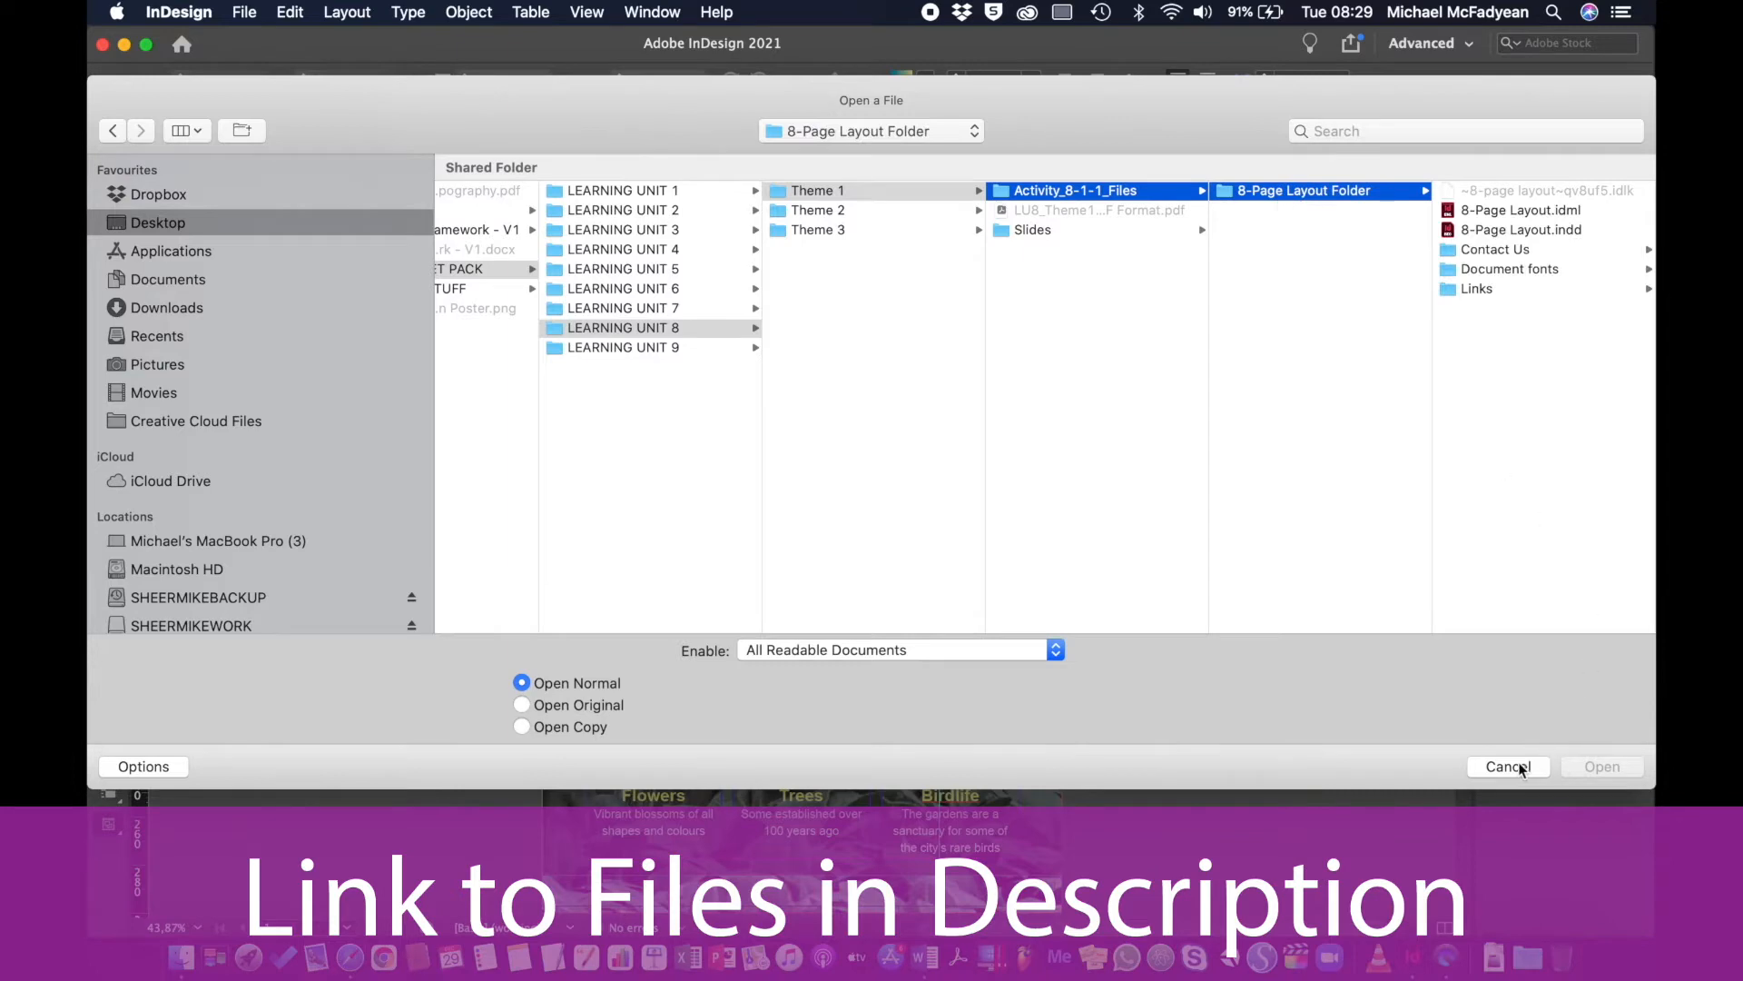
left_click(1518, 763)
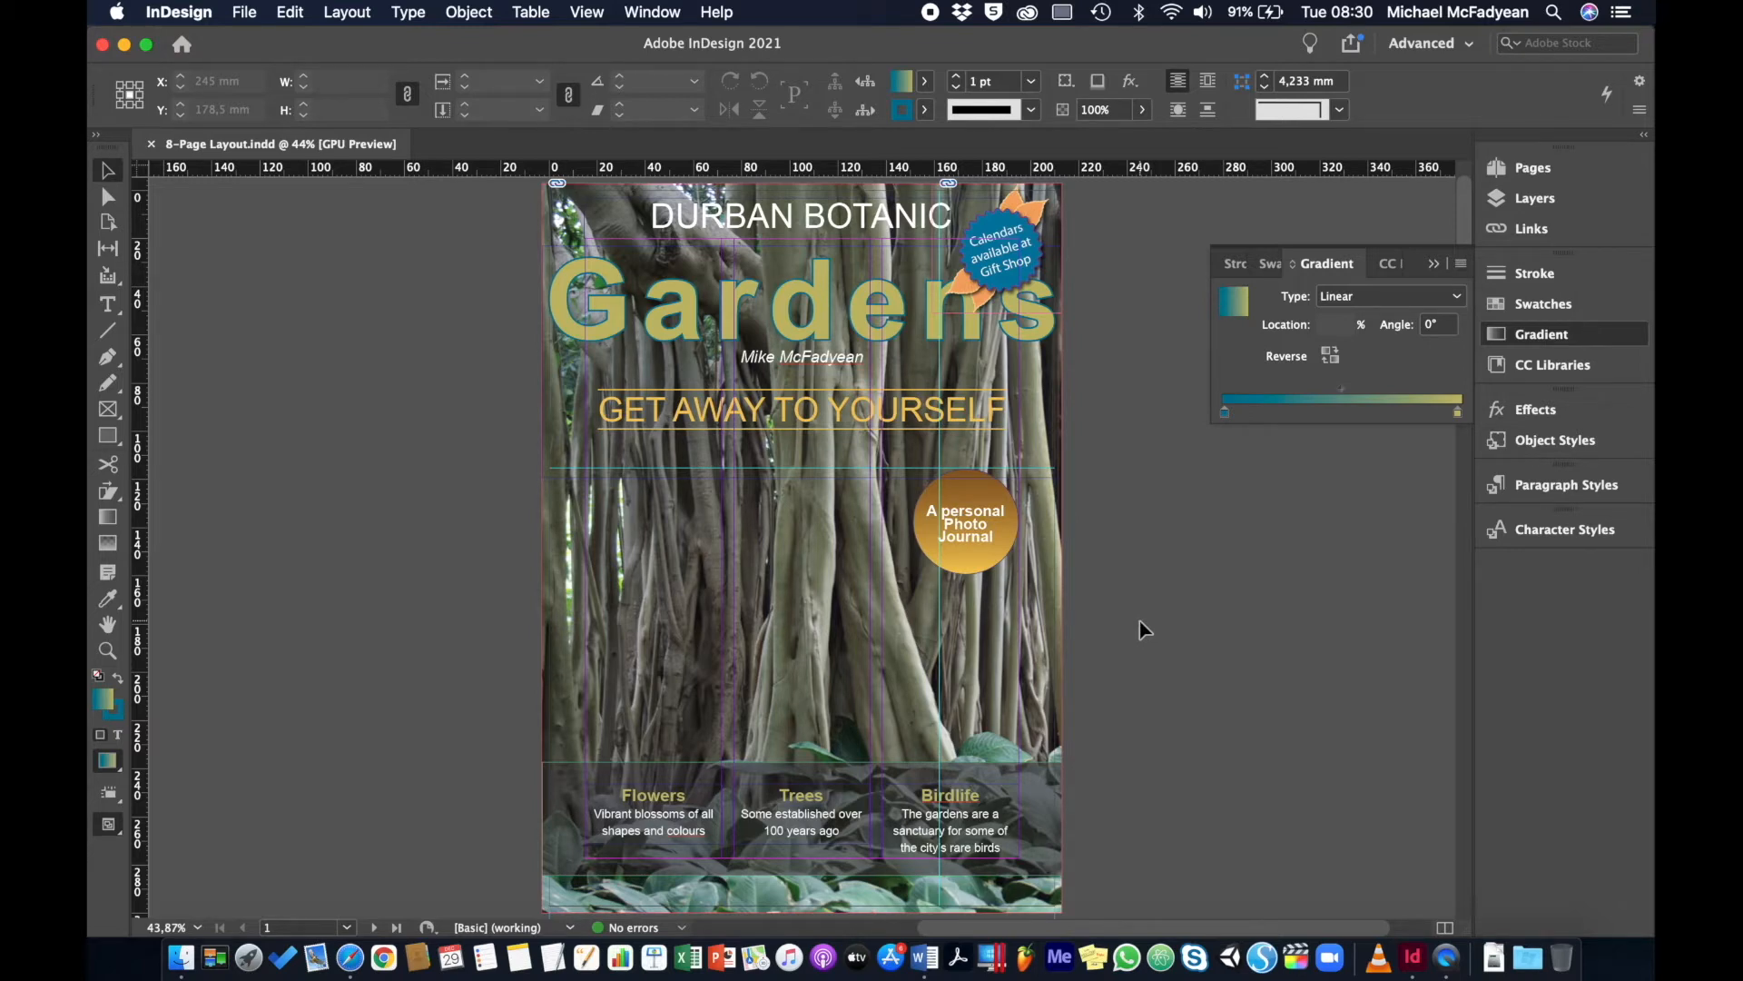
Switch the layout to Preview mode and examine the brochure from the cover through to page 8.
key("w")
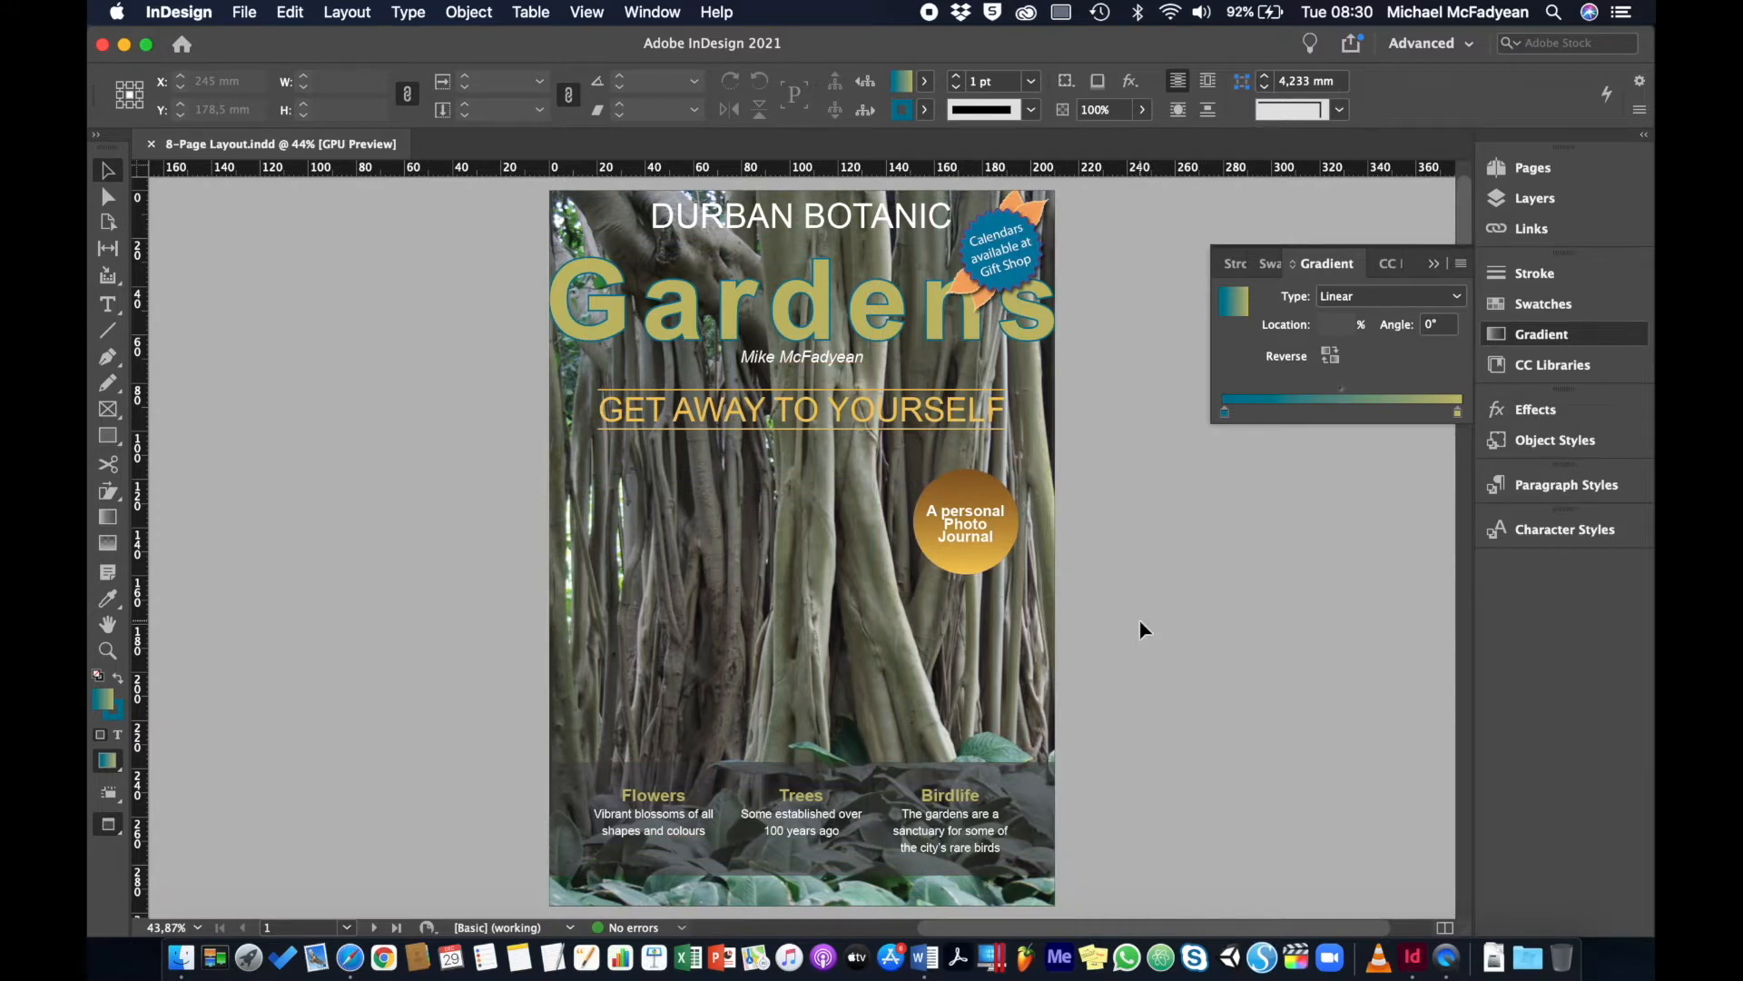
key("Page_Down")
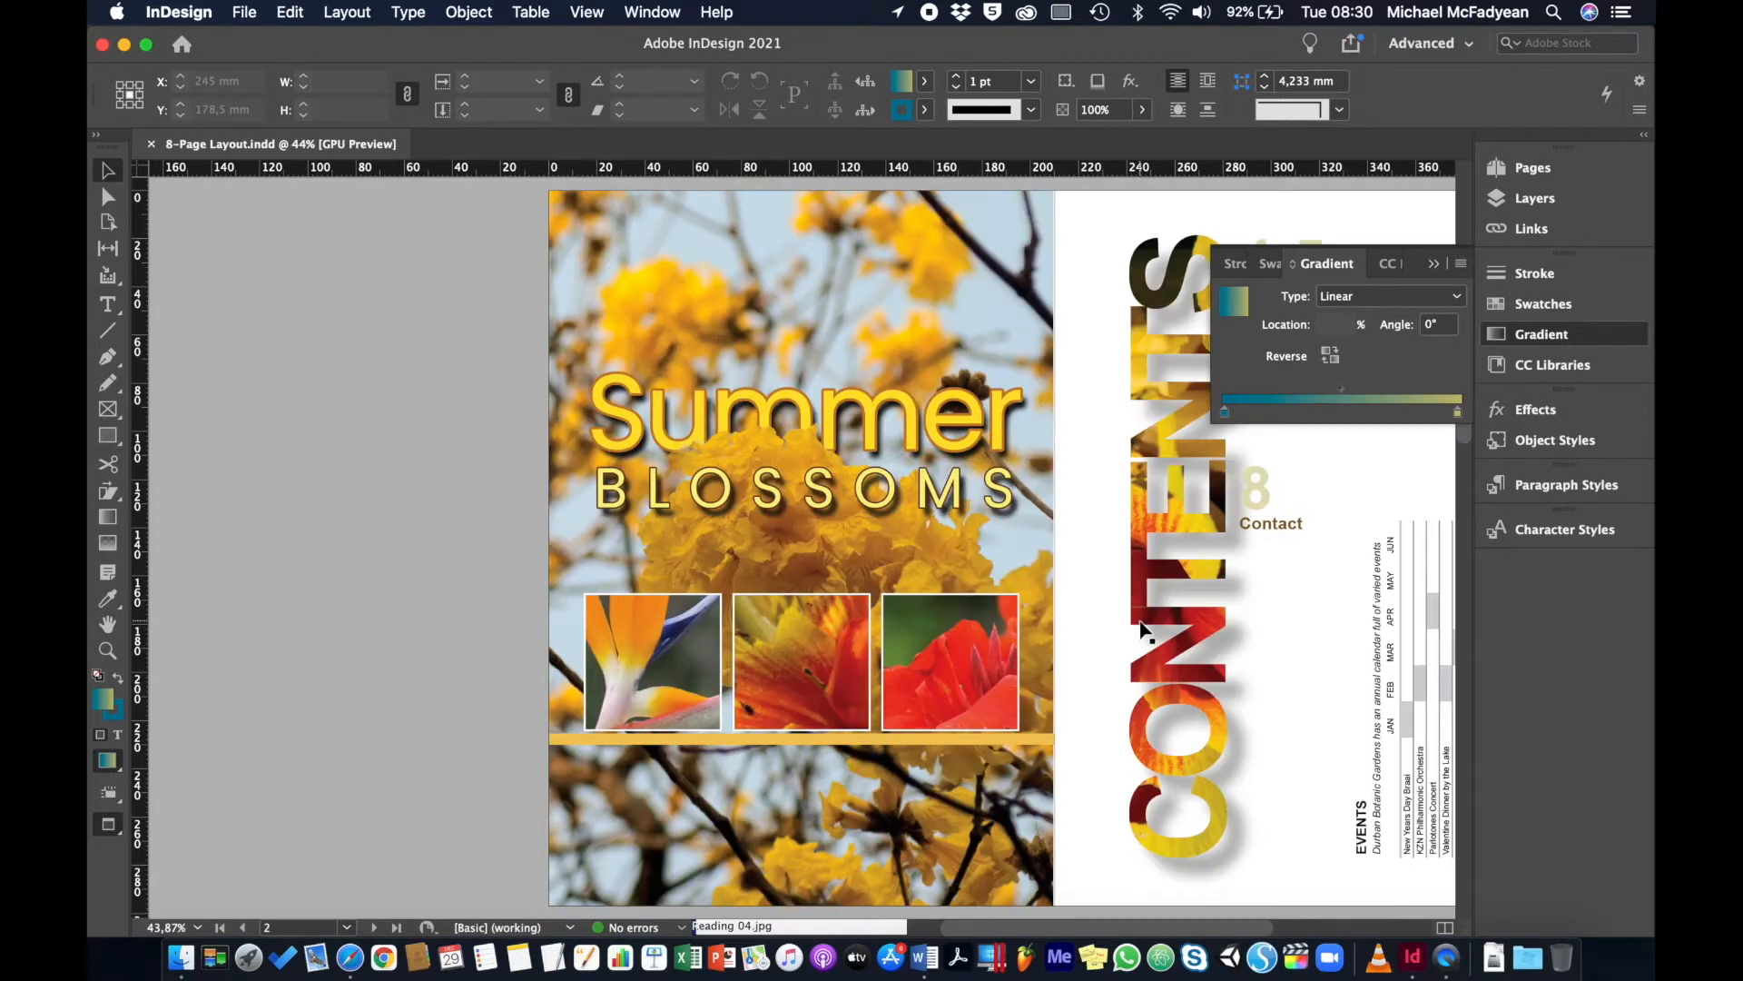
key("Page_Down")
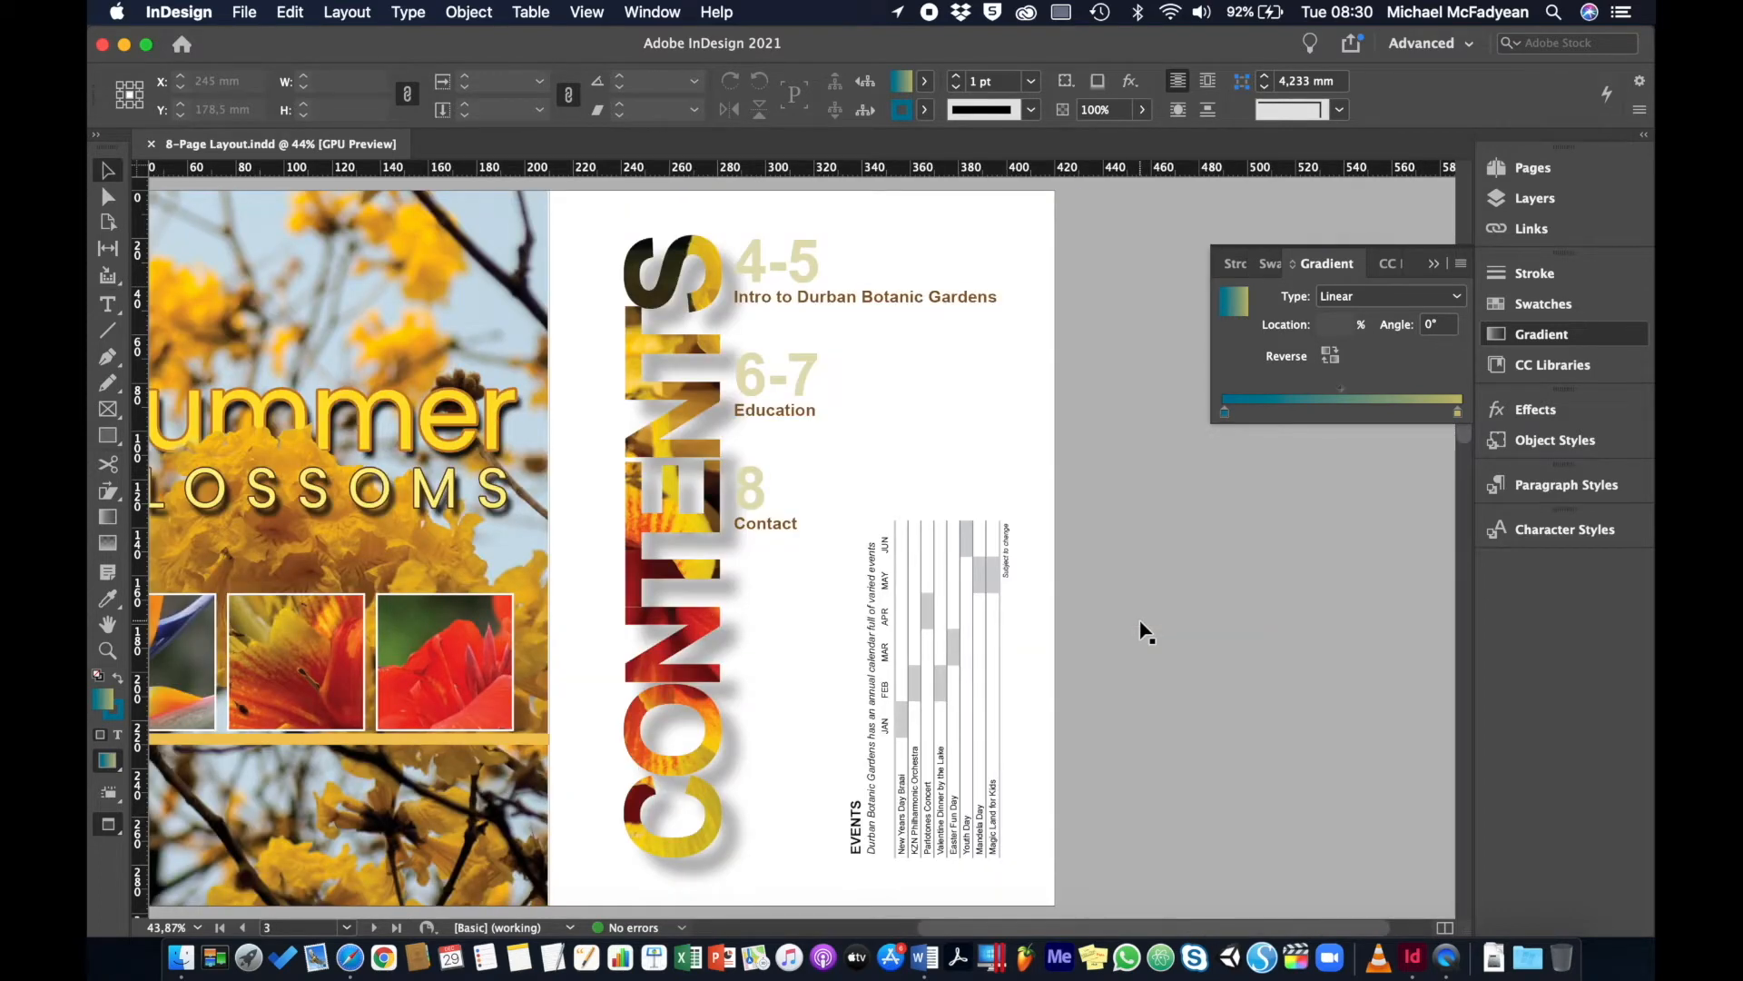
key("Page_Down")
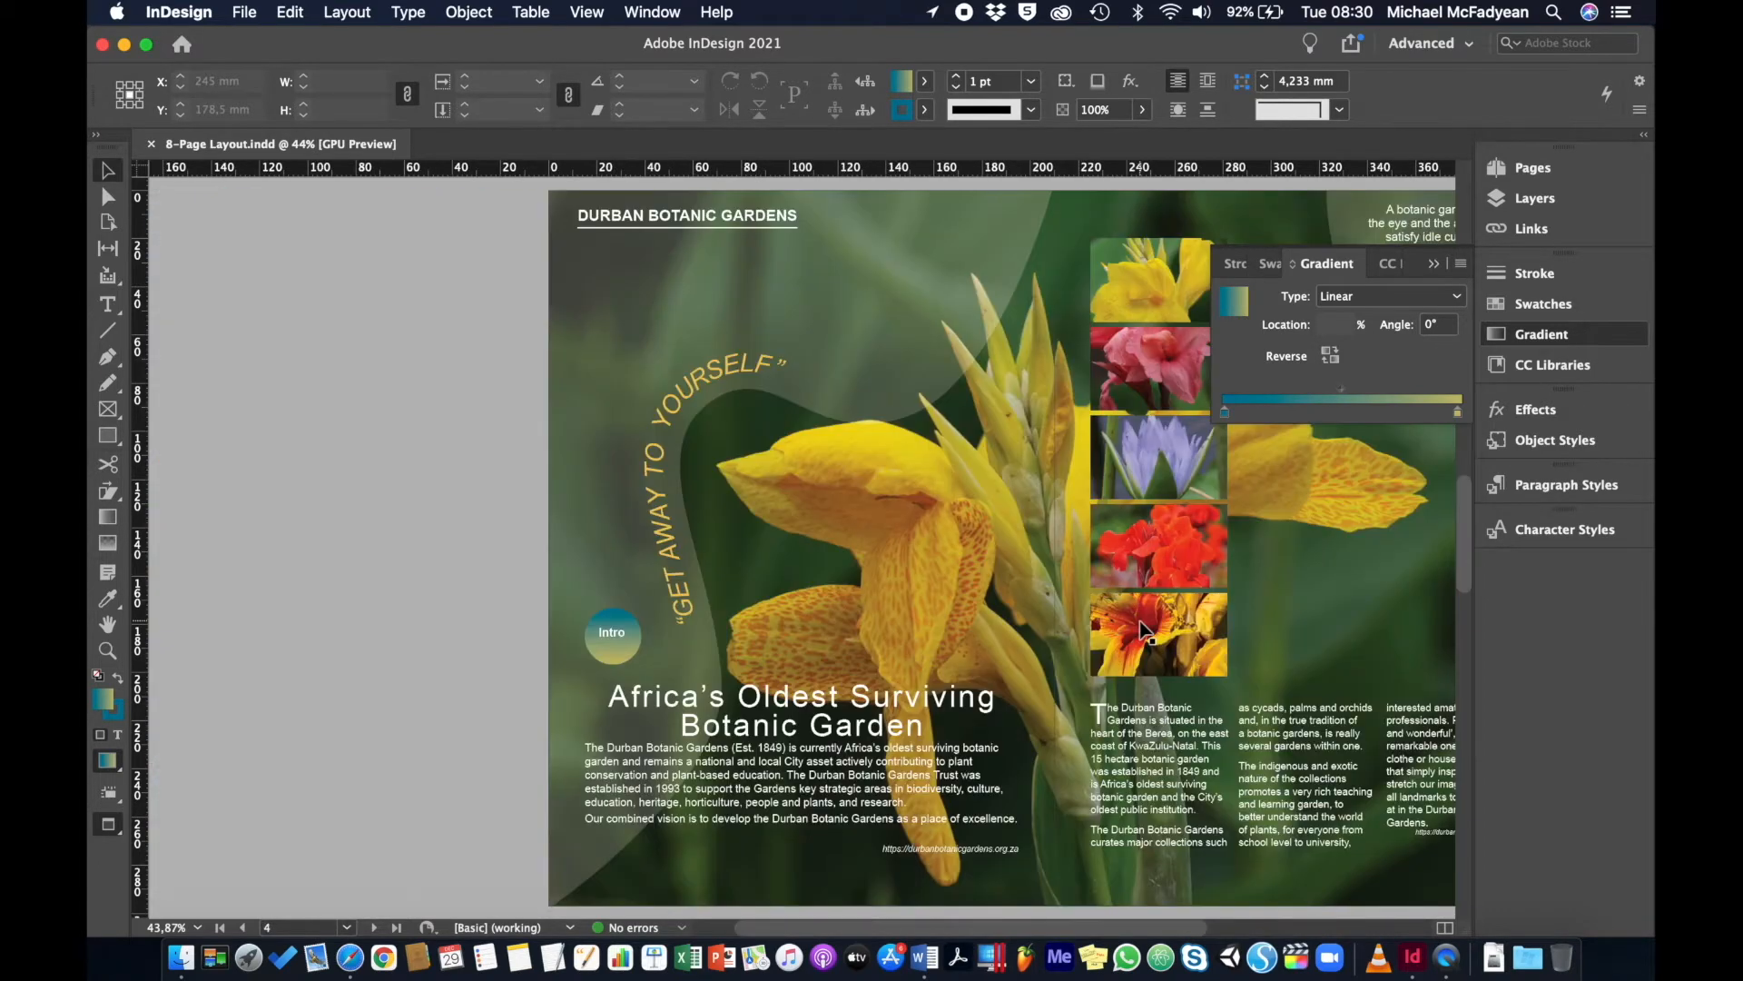
scroll(1146, 631, "right", 5)
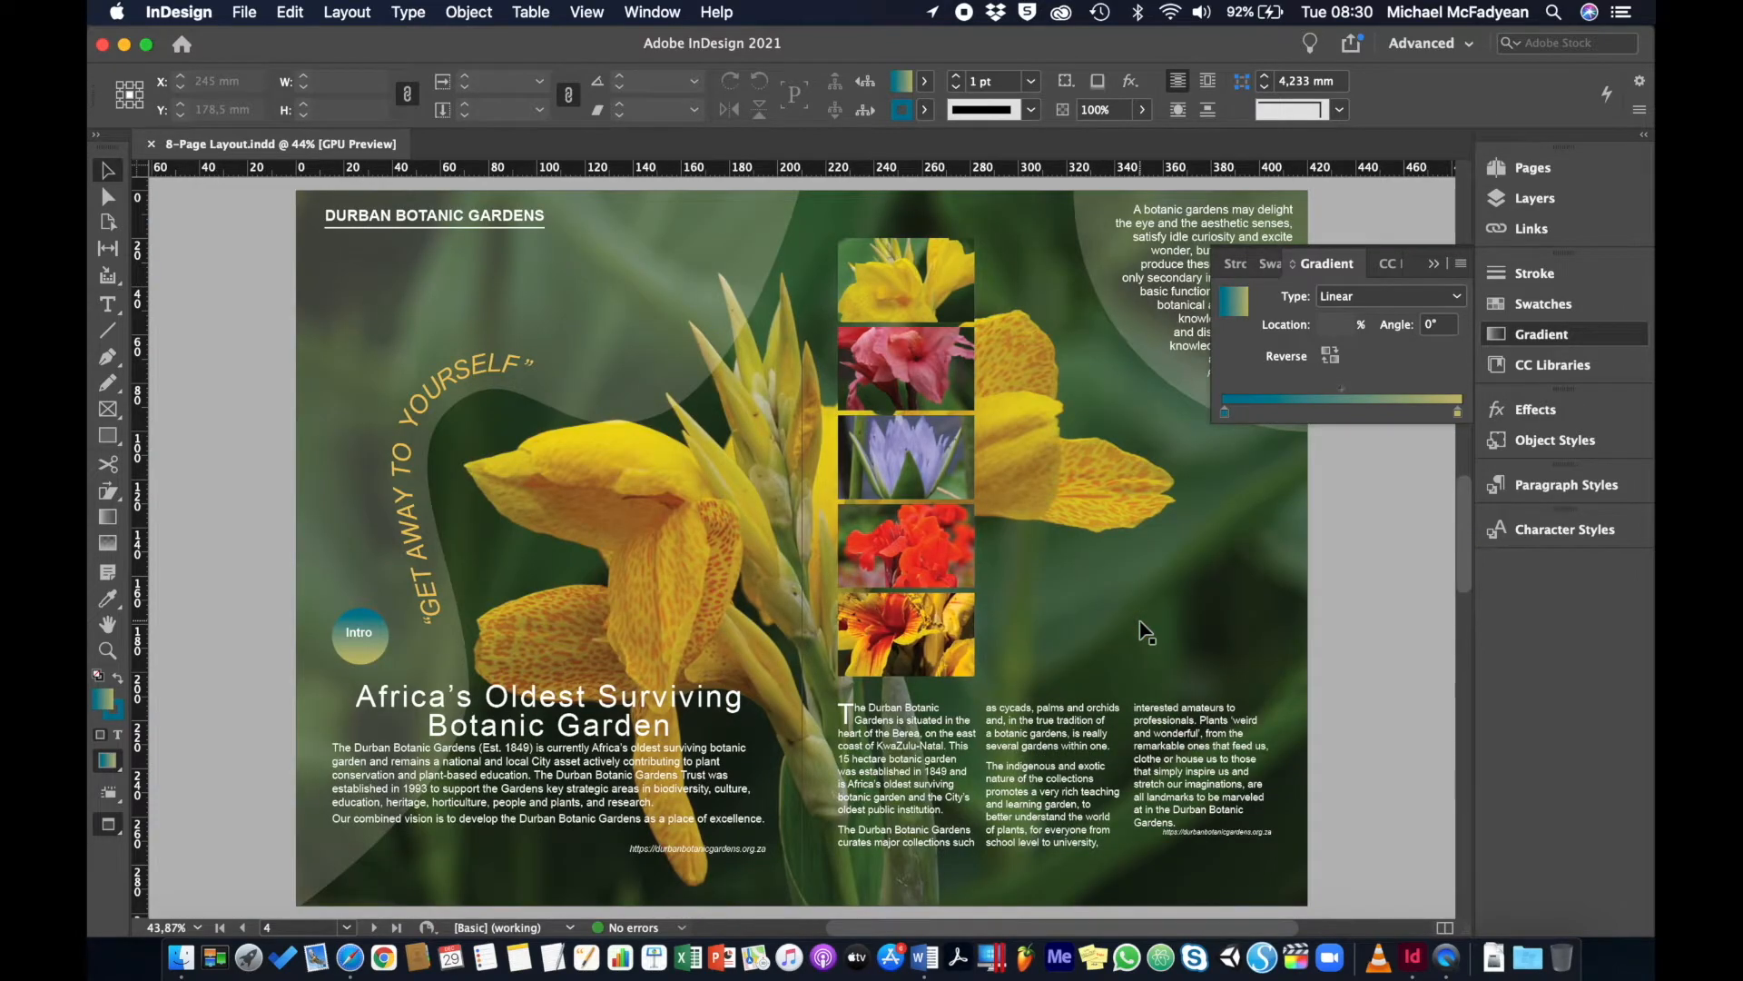
scroll(1146, 631, "right", 7)
key("Page_Down")
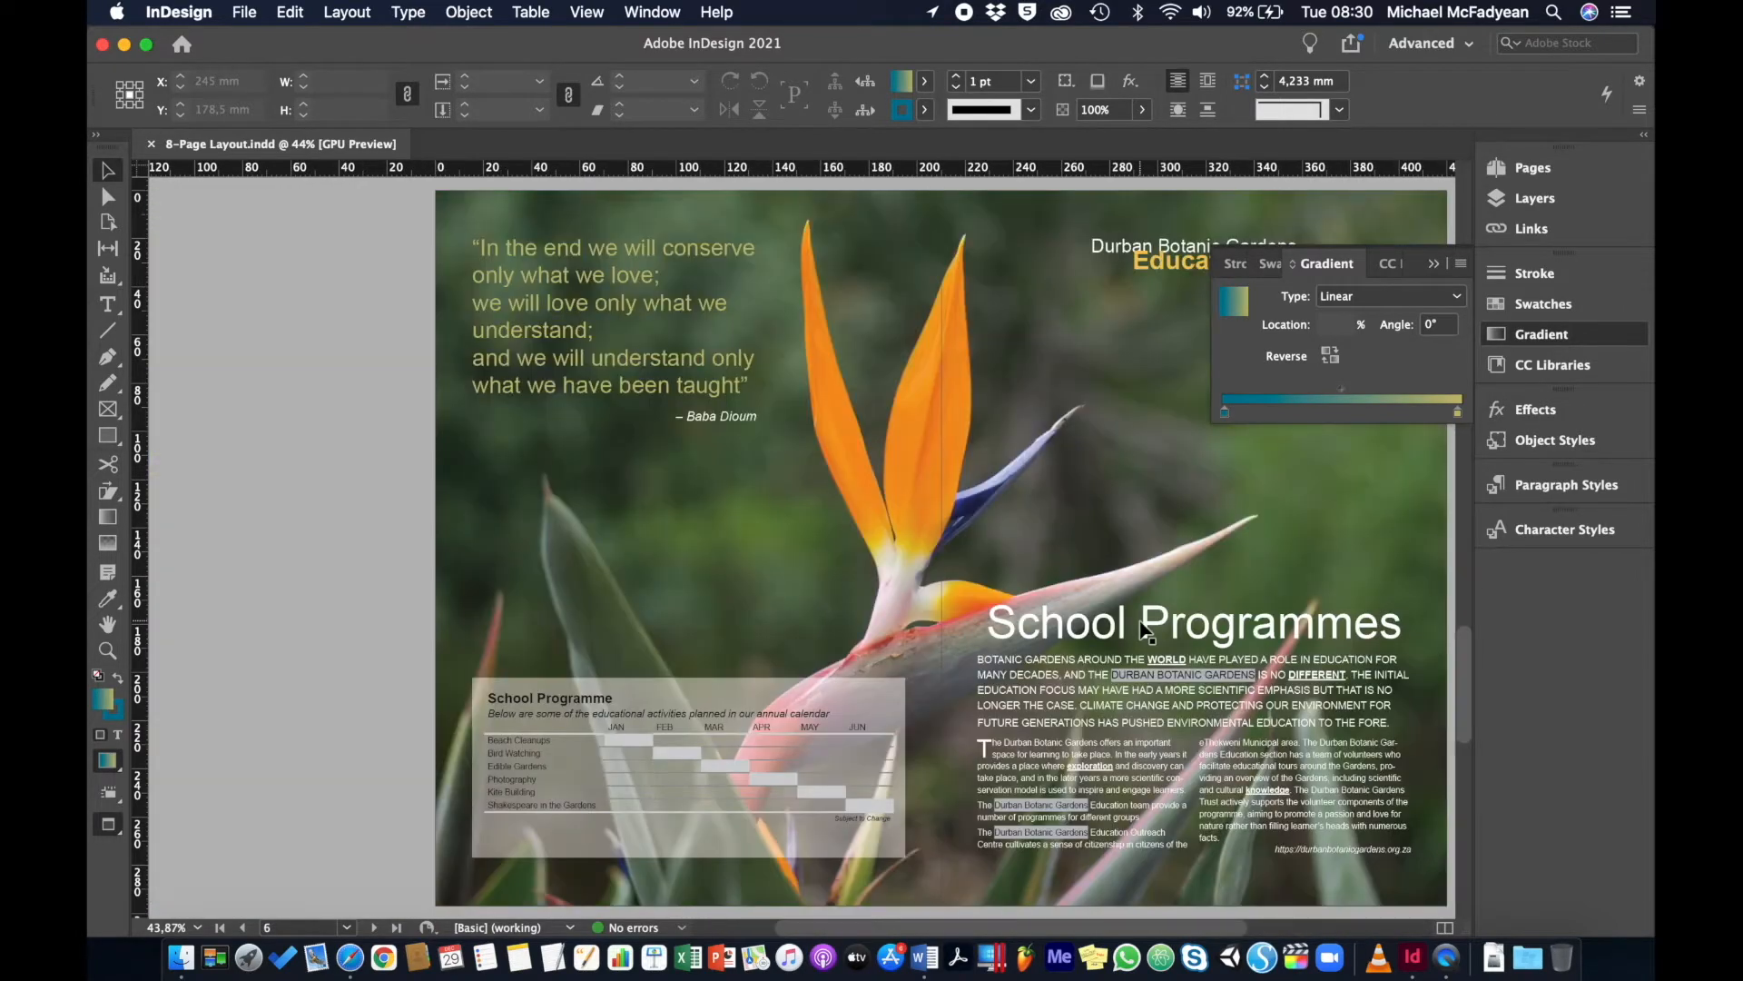
scroll(1146, 631, "right", 3)
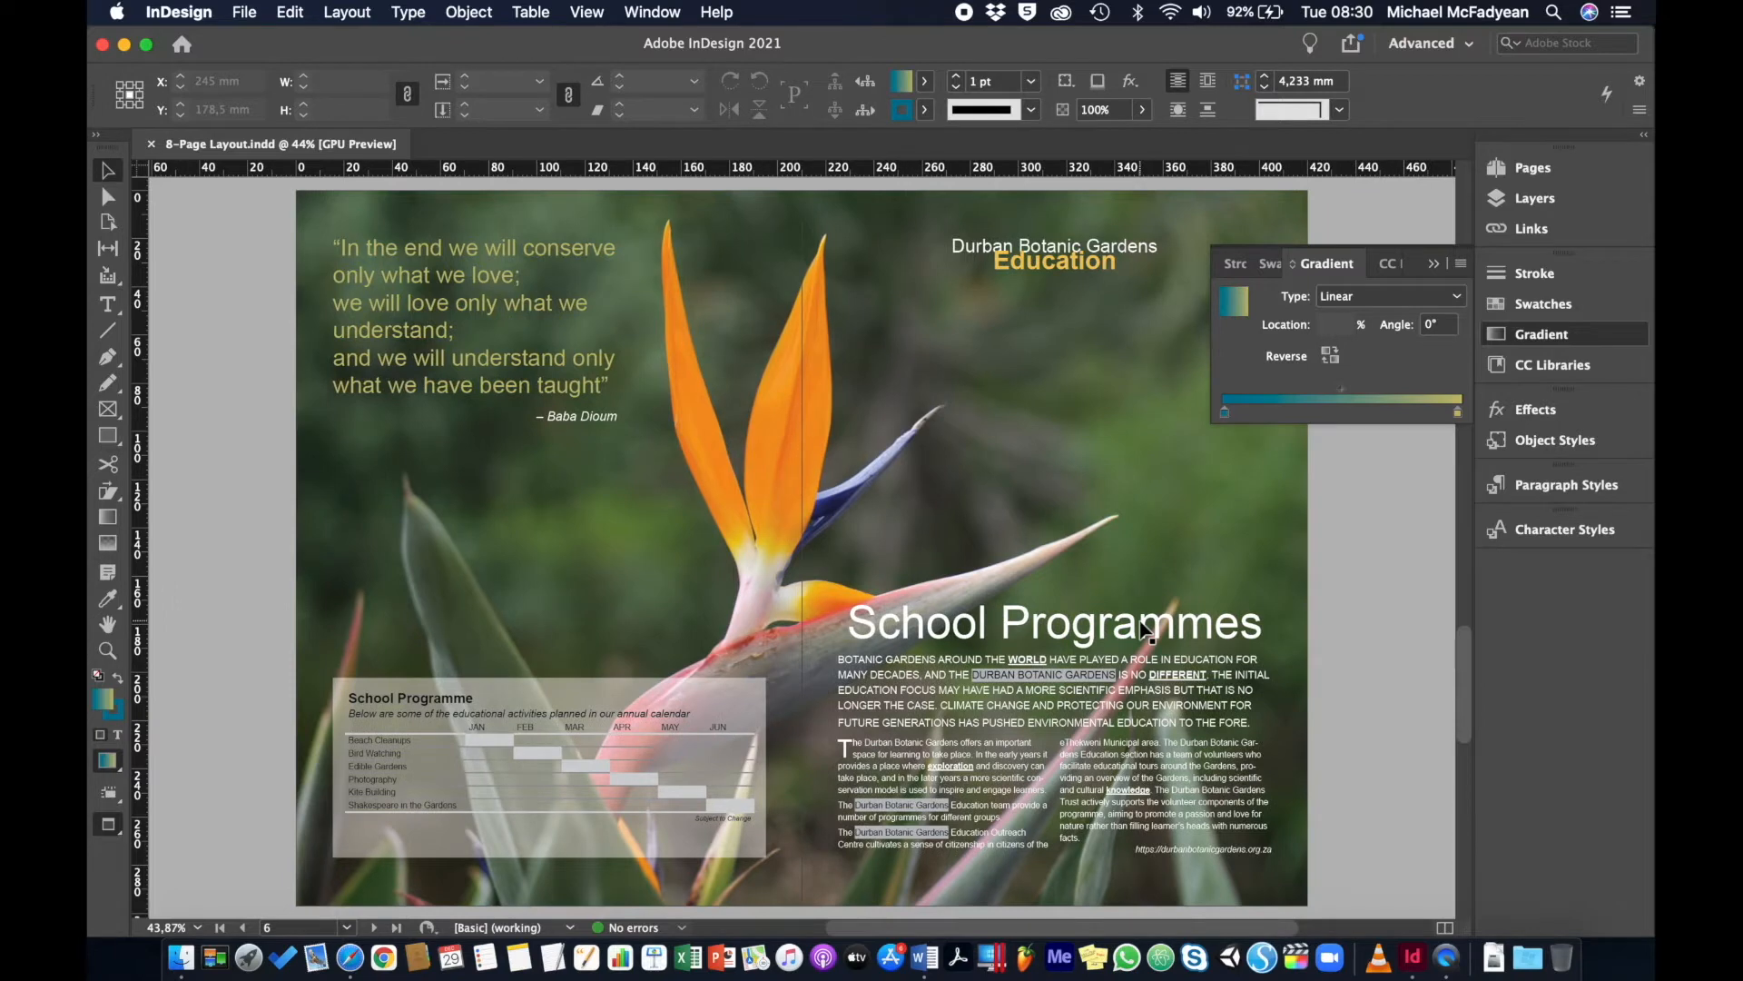
key("Page_Down")
key("Page_Down")
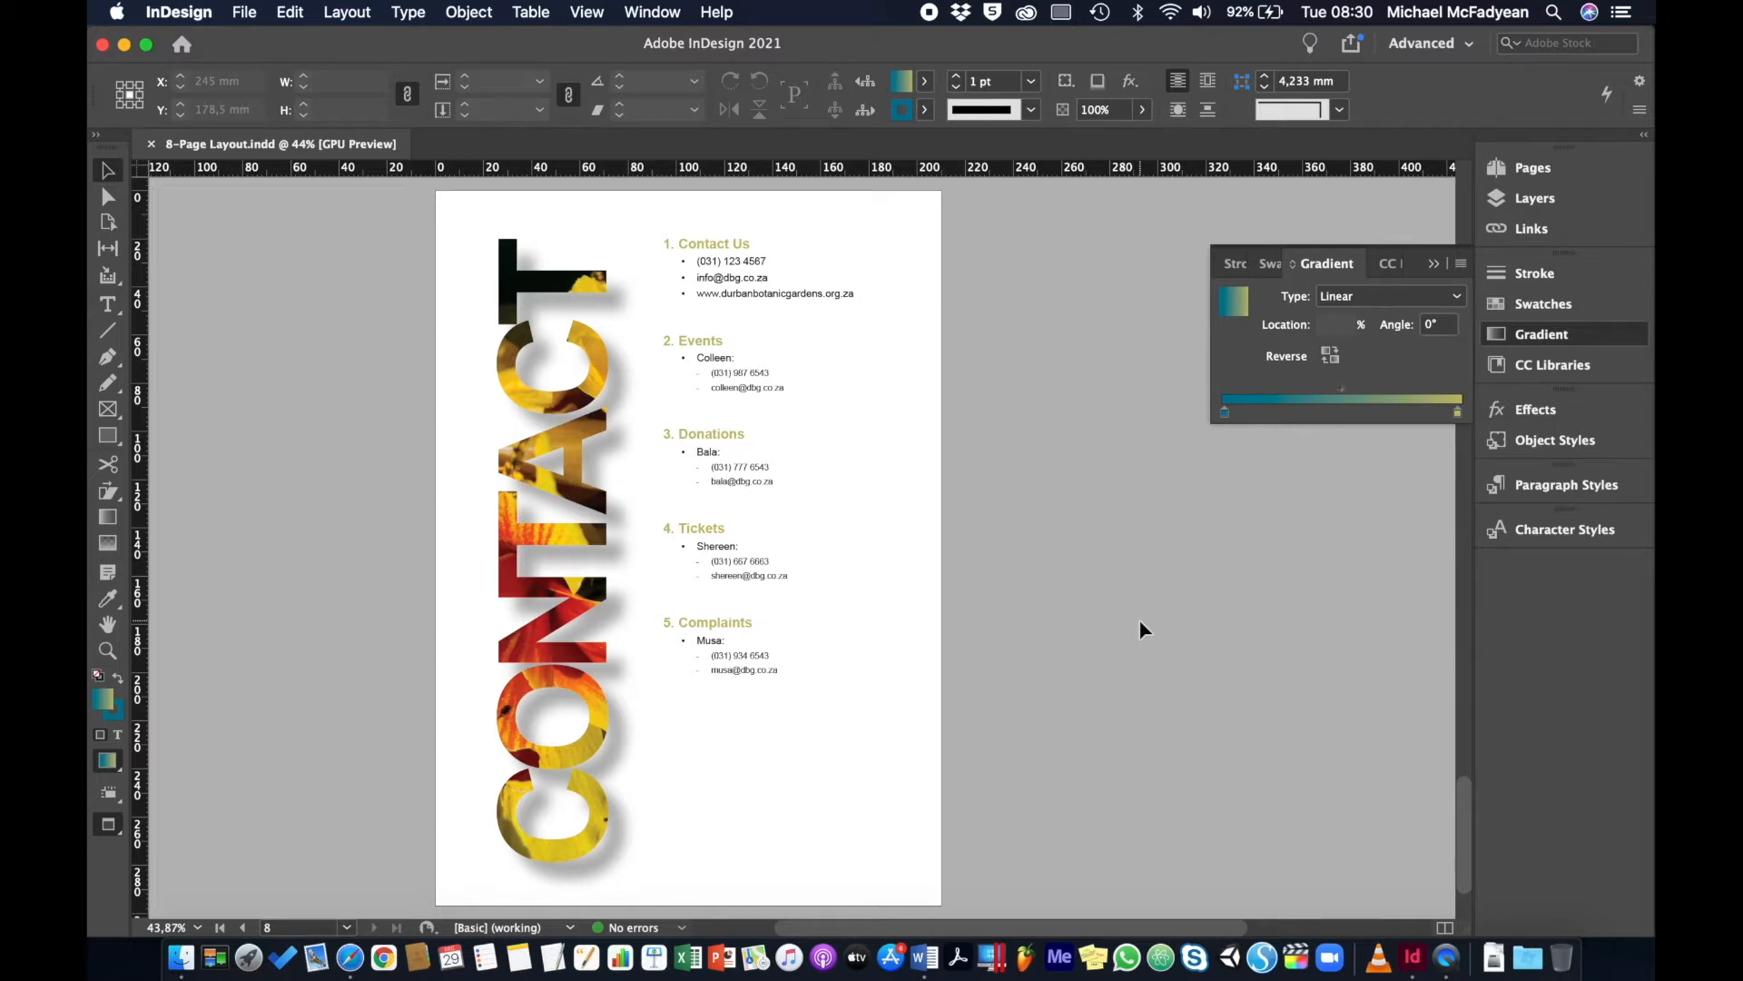
Go back through the brochure's pages to the cover and center it in the view.
key("shift+Page_Up")
key("shift+Page_Up")
key("shift+Page_Up")
key("shift+Page_Up")
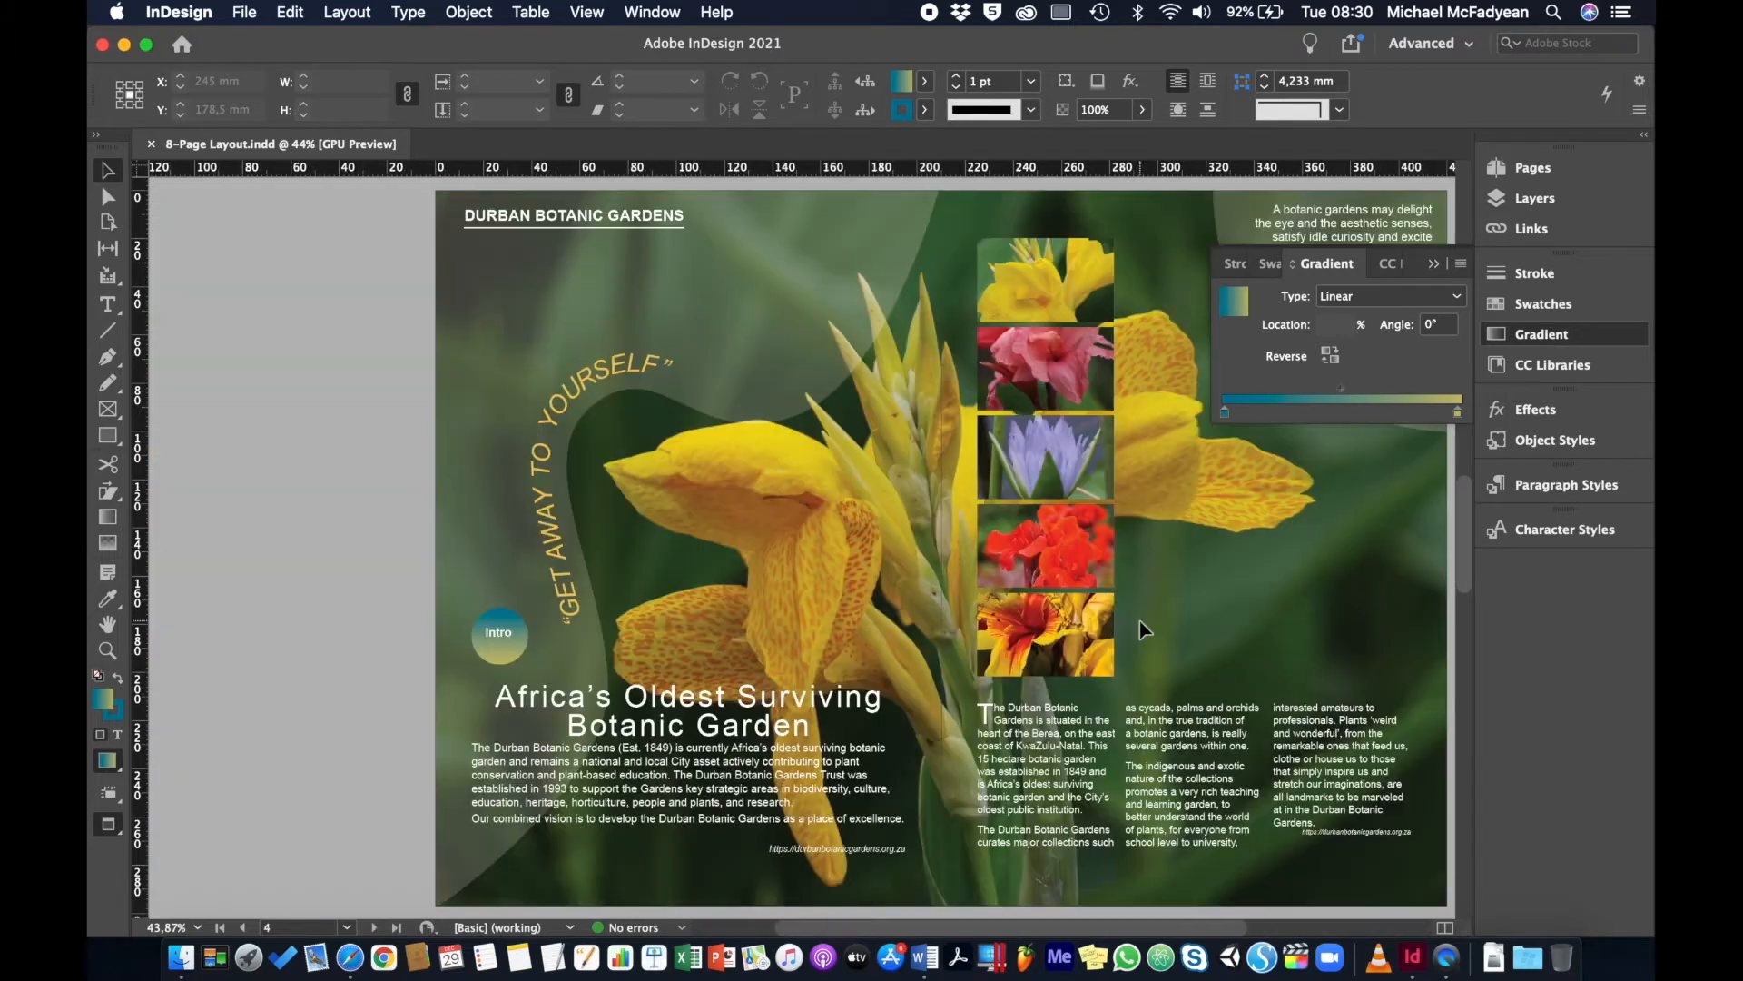
key("shift+Page_Up")
key("shift+Page_Up")
key("shift+Page_Up")
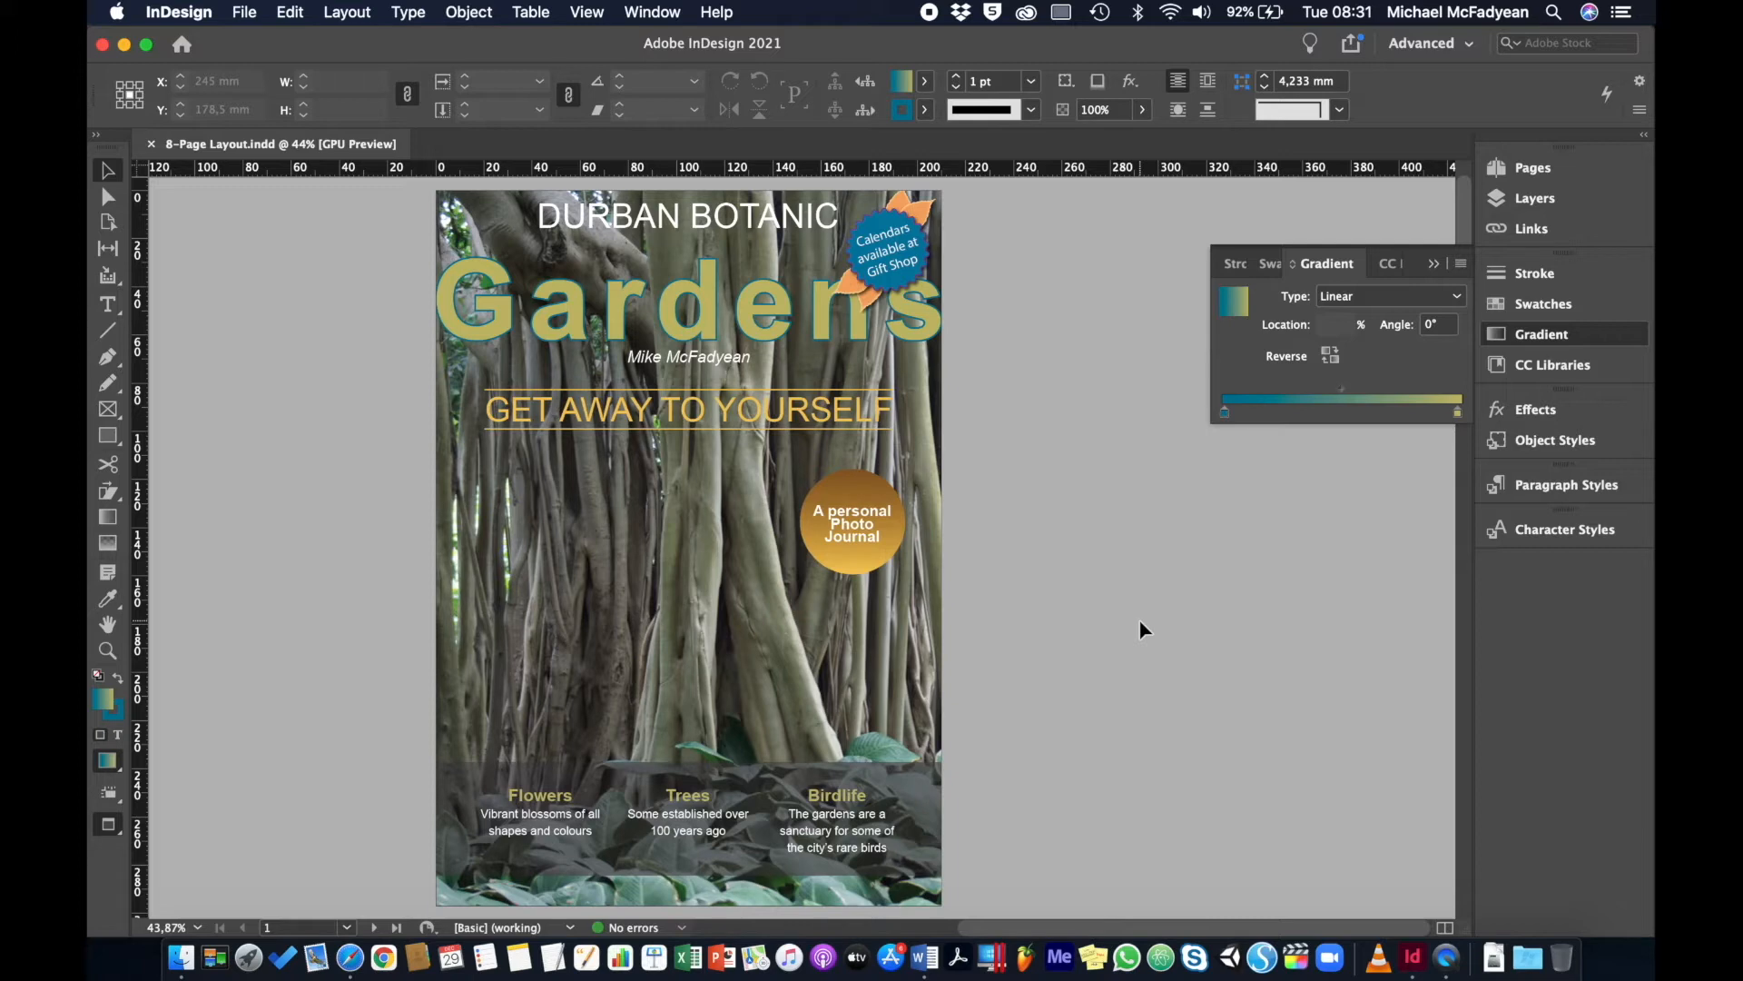
scroll(1143, 628, "left", 3)
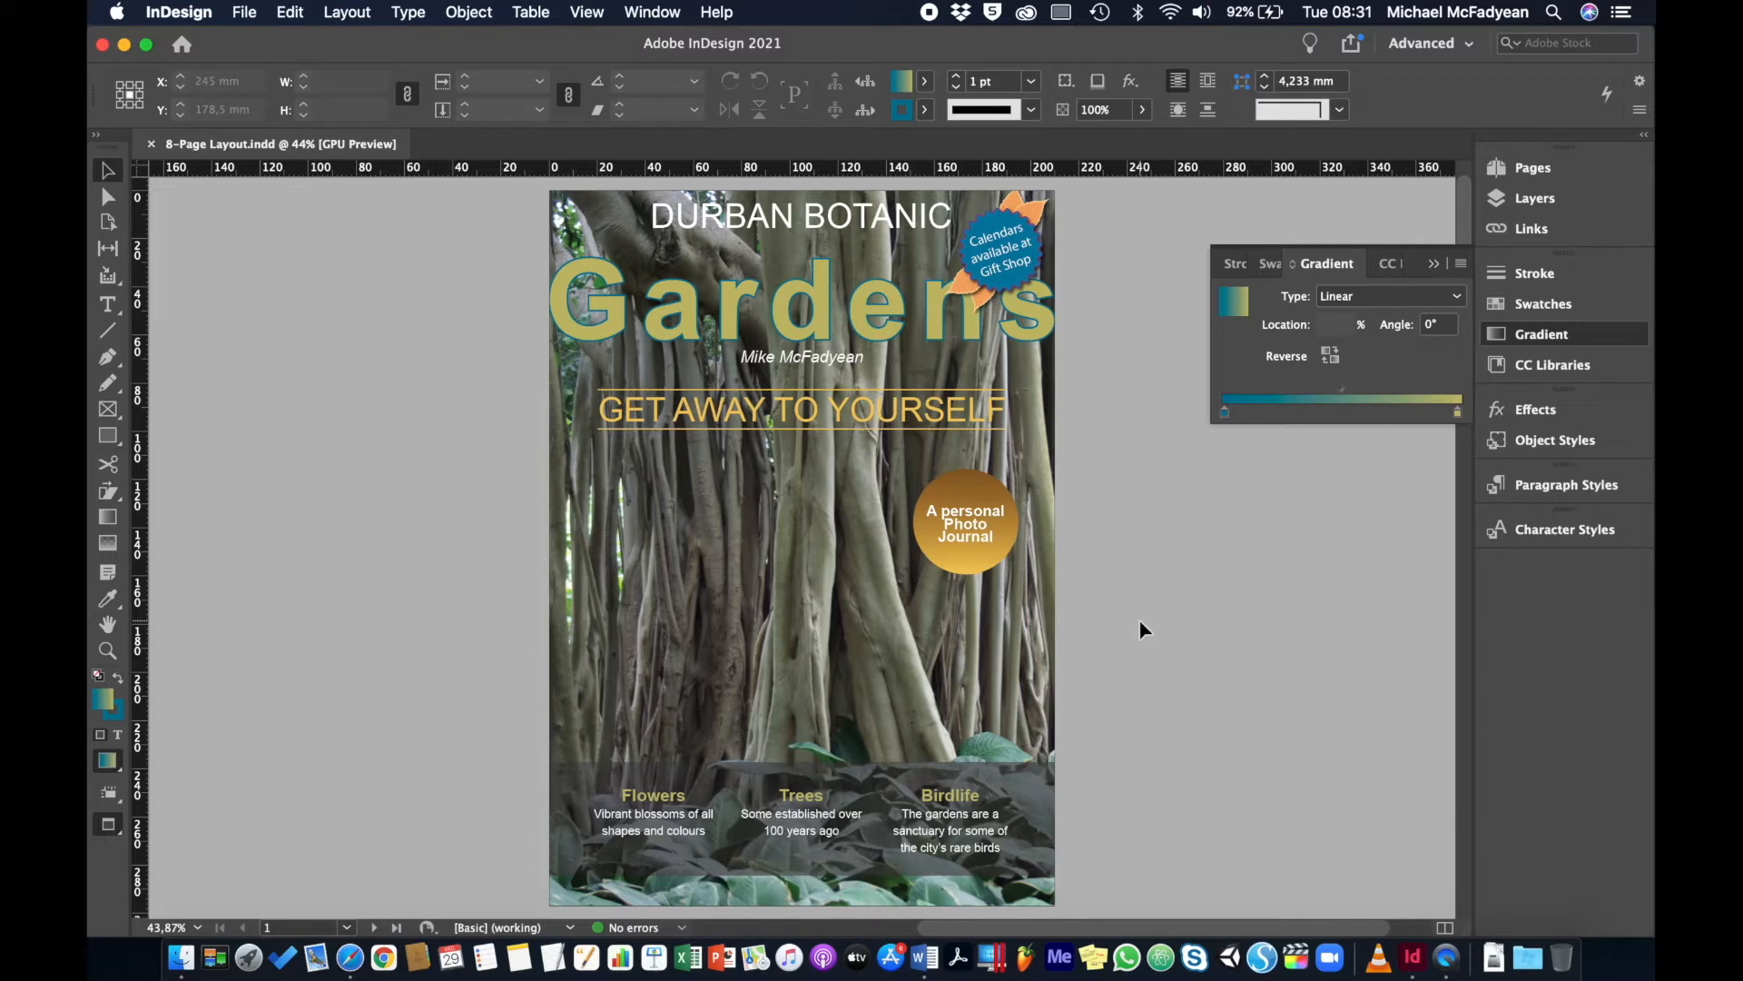
Start a PDF export with the [Smallest File Size] preset and choose the Desktop as its destination.
left_click(245, 17)
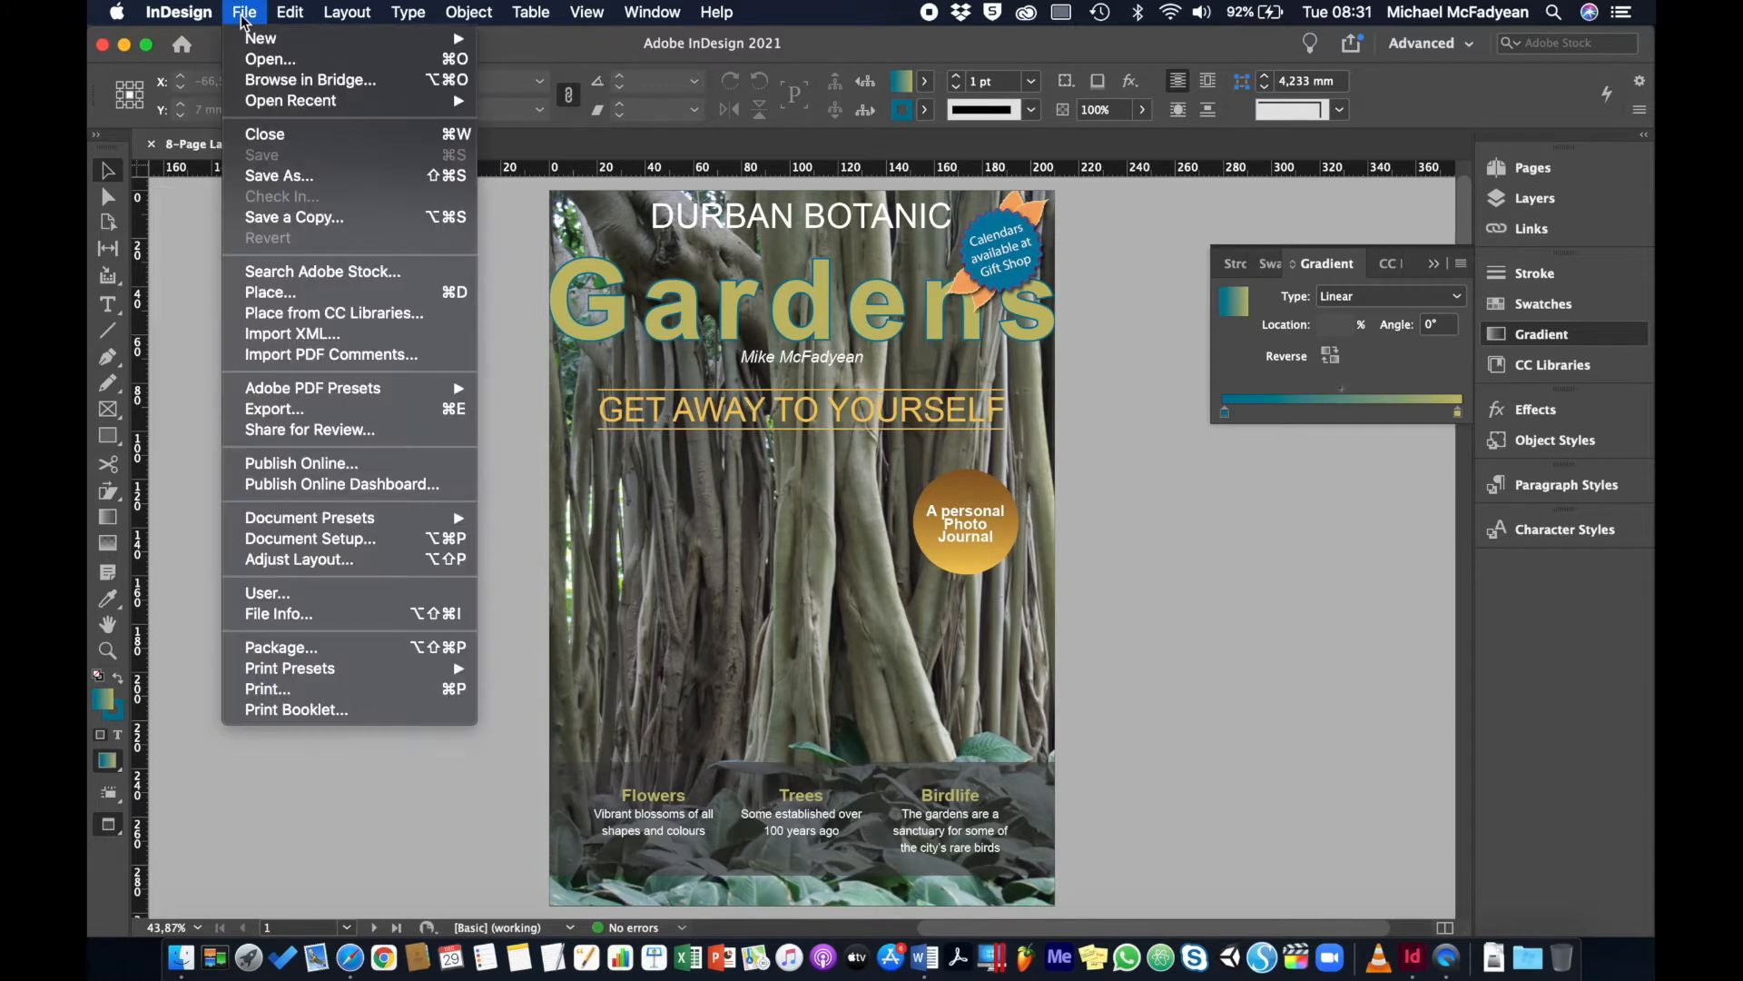
mouse_move(370, 400)
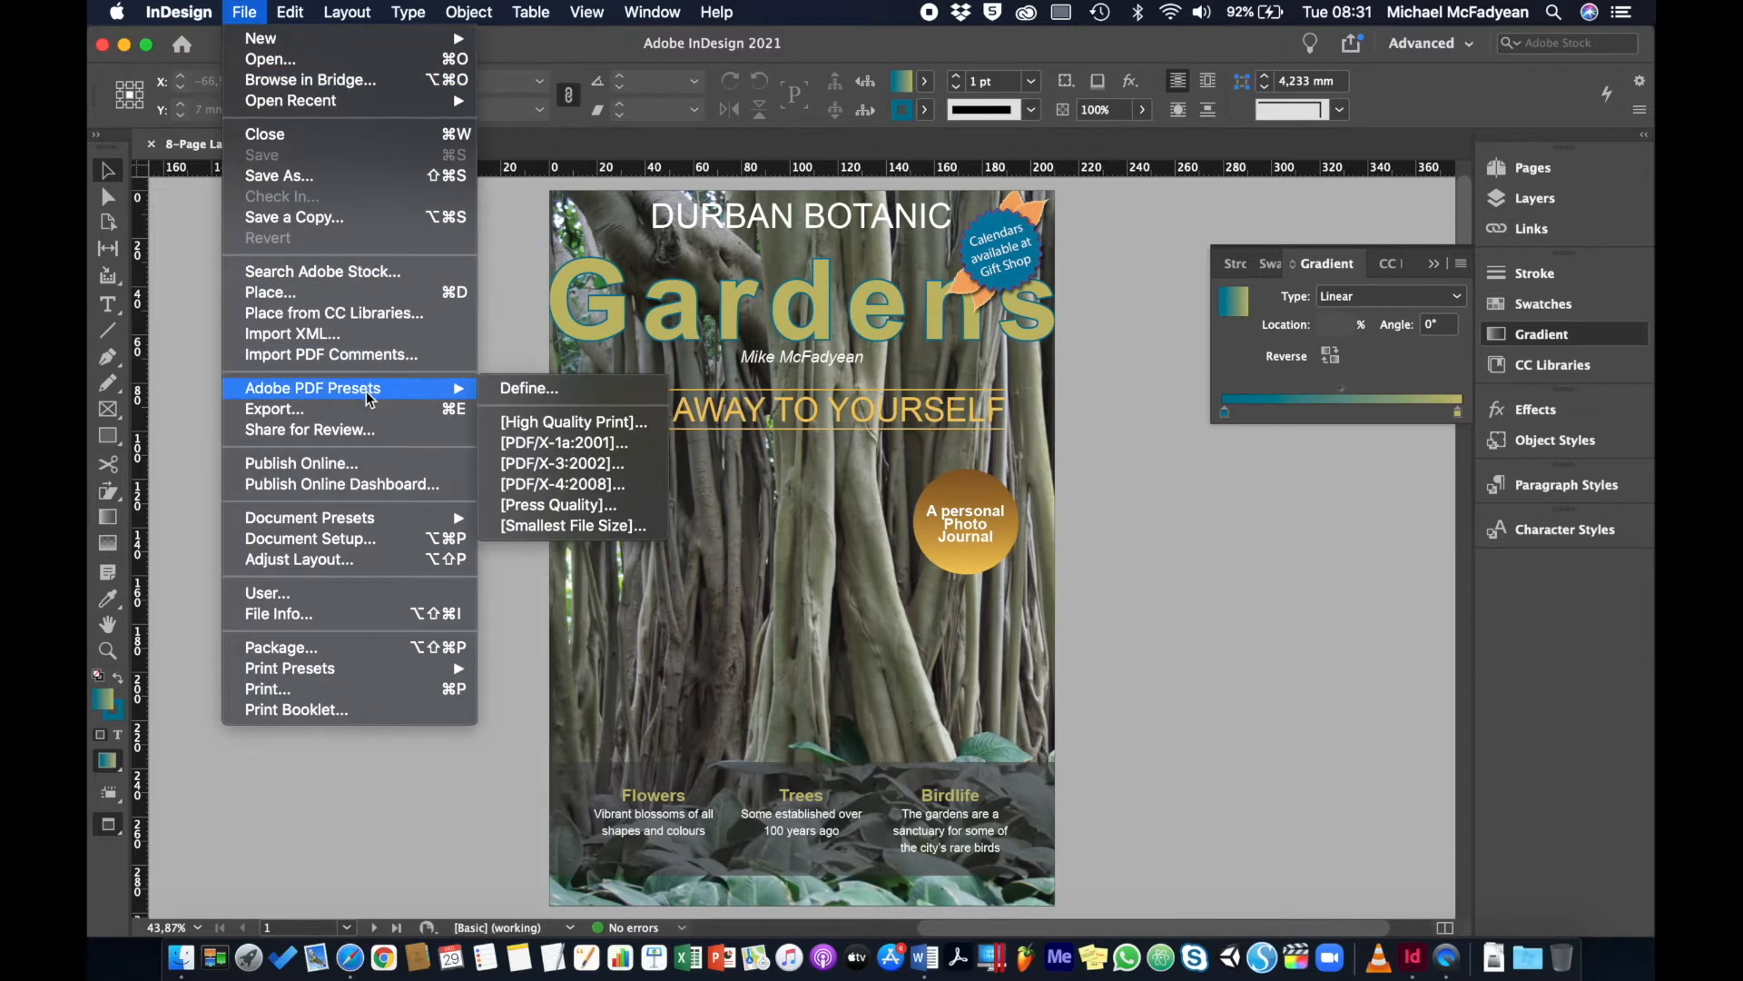
left_click(574, 526)
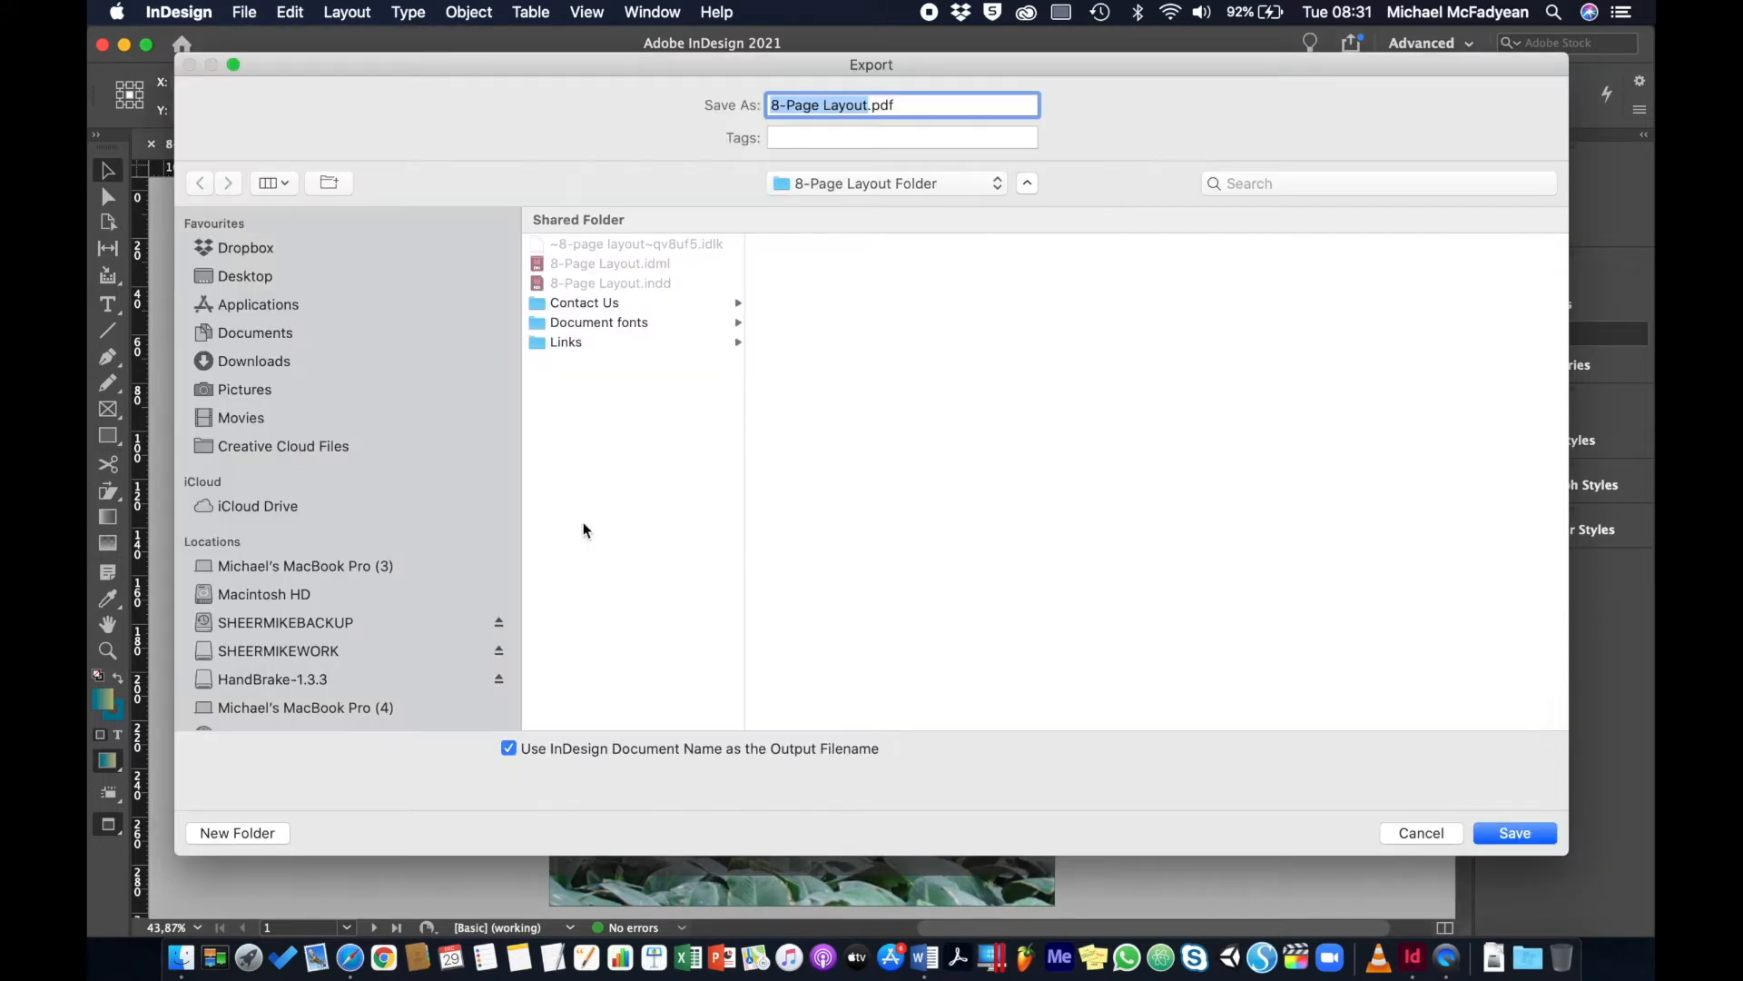
key("super+a")
left_click(408, 281)
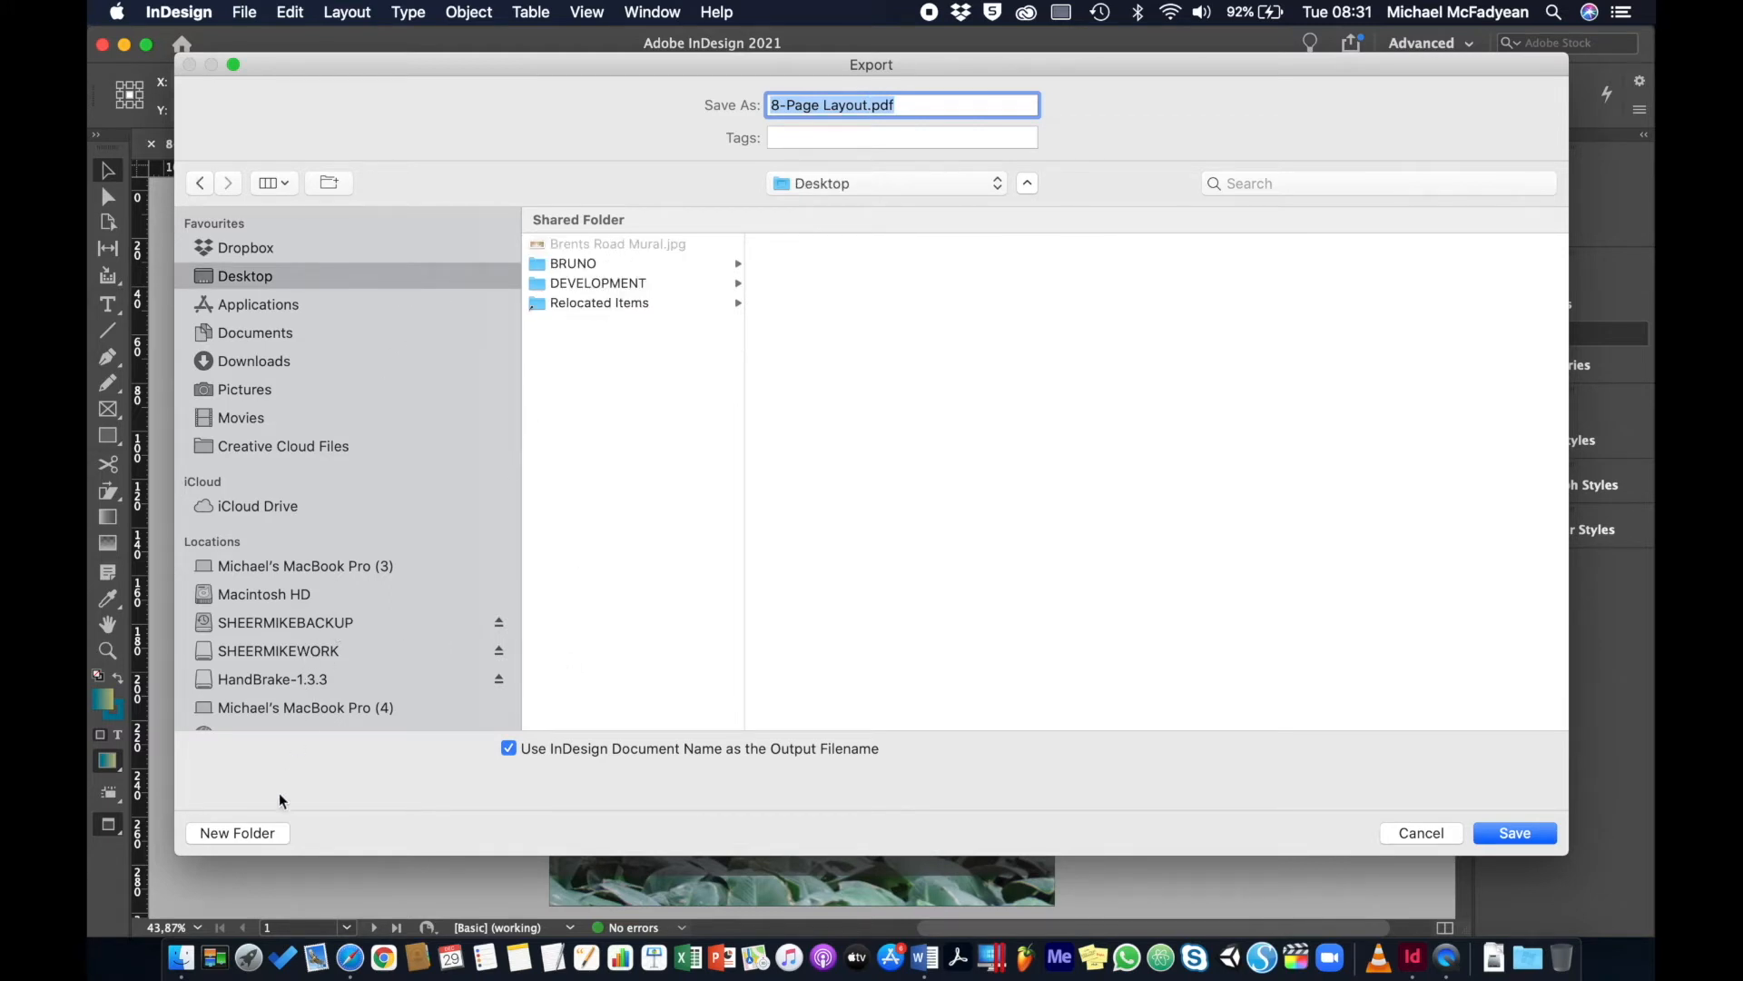
Create a new folder on the Desktop named "8-Page Brochure PDFs" to hold the exported file.
left_click(267, 831)
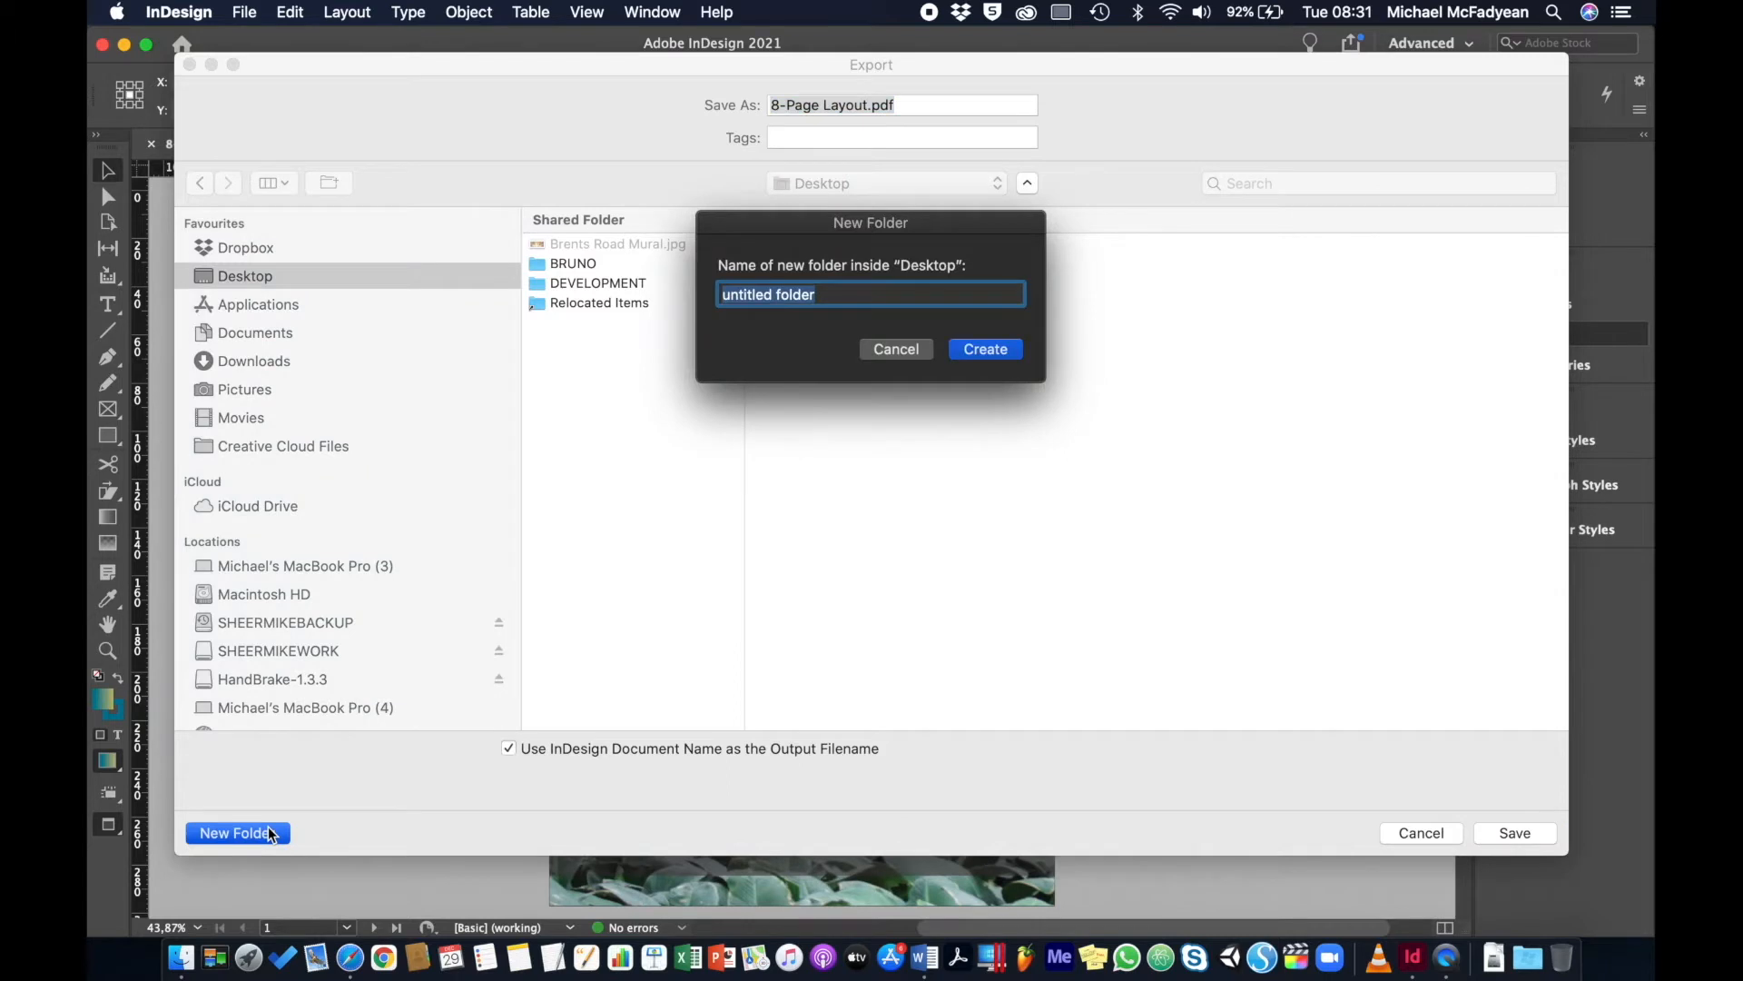
type("PDF")
key("BackSpace")
key("BackSpace")
key("BackSpace")
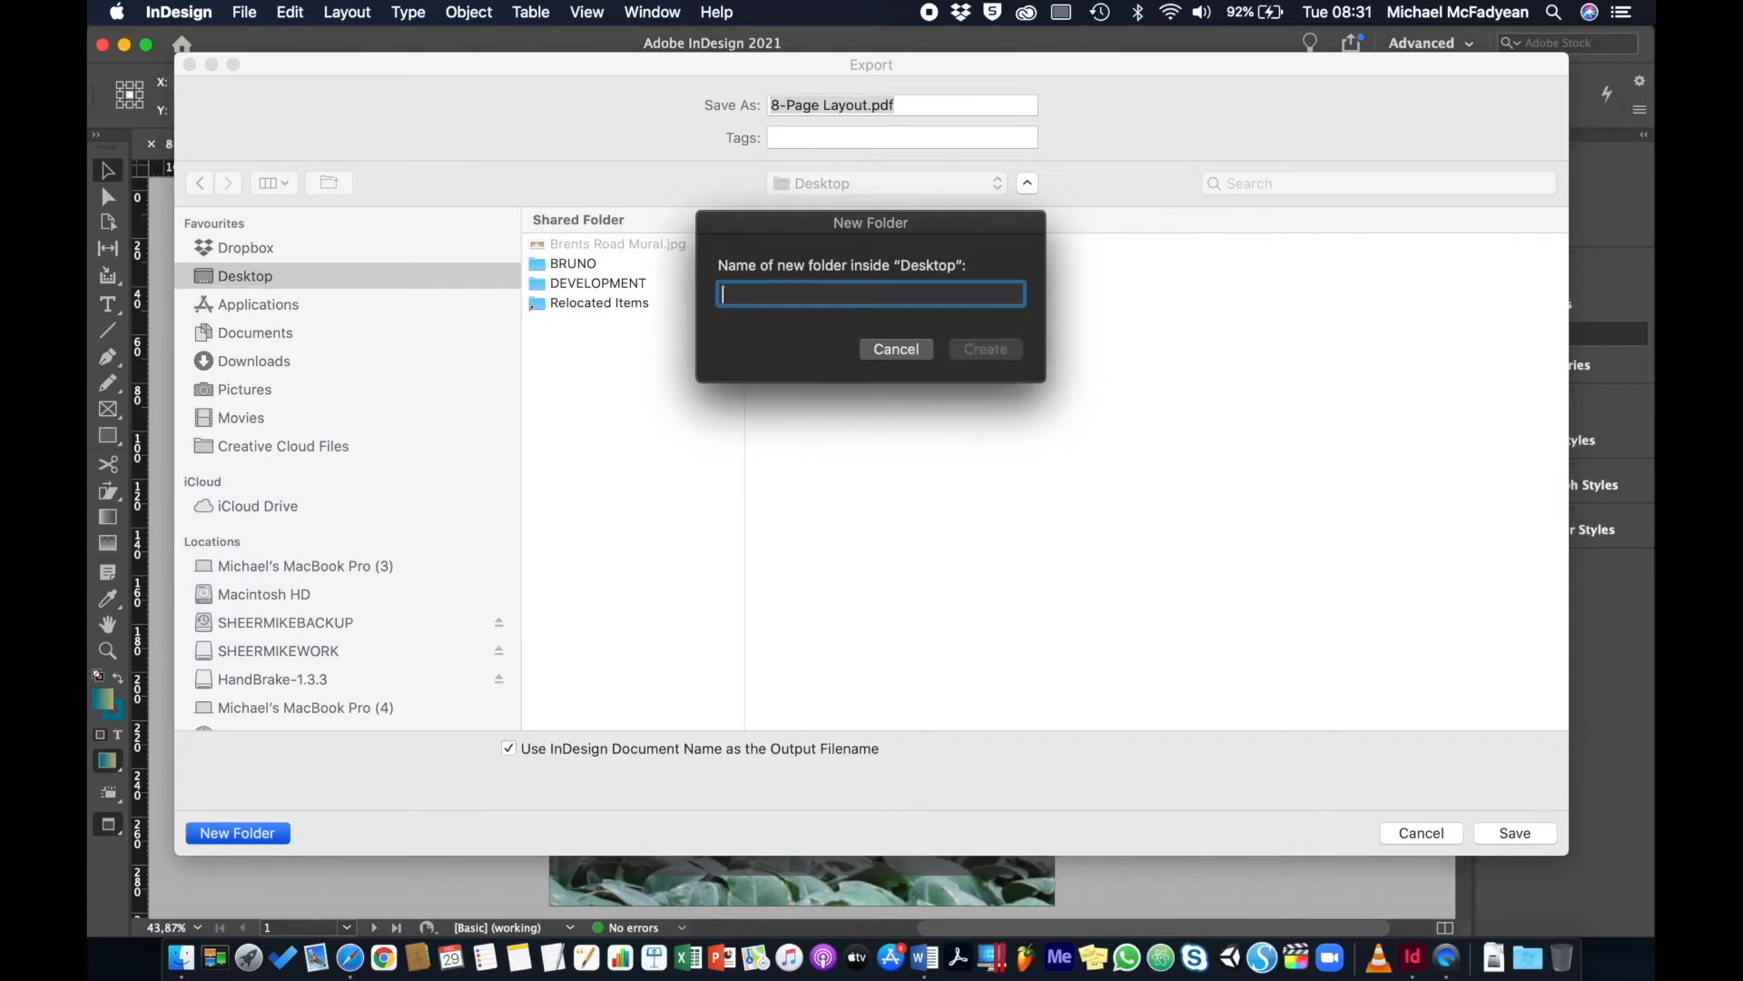
type("8-")
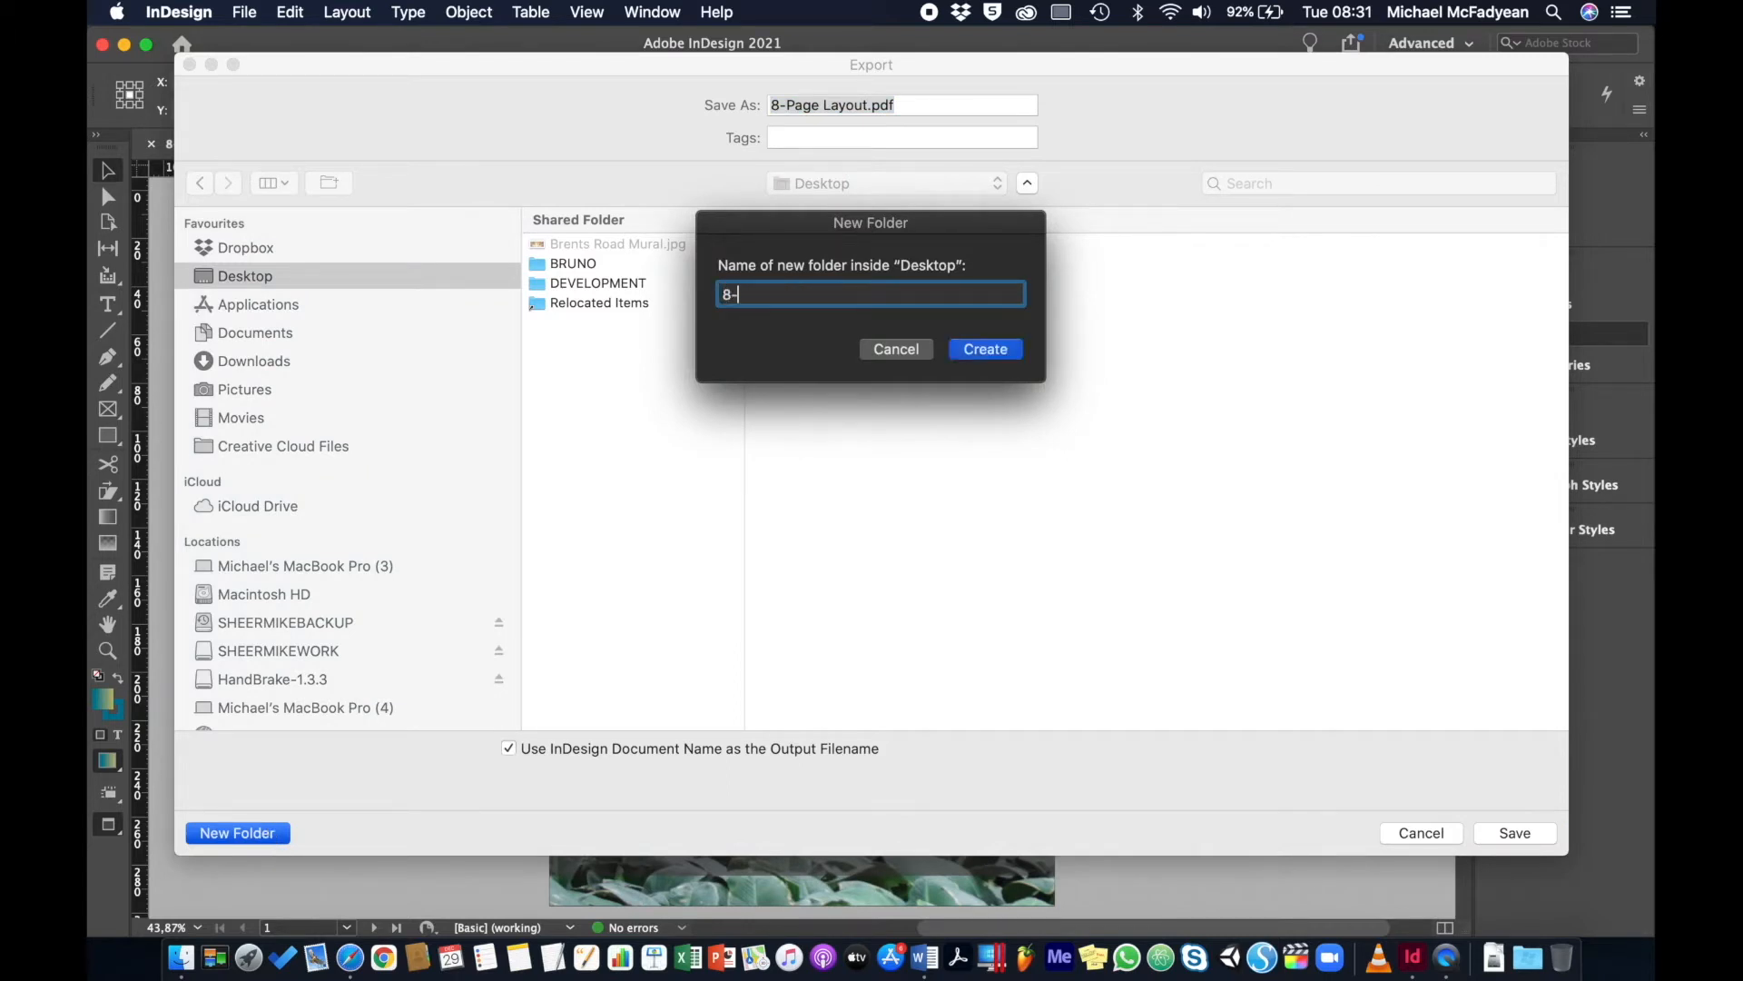
type("Page Brochure PDFs")
left_click(997, 352)
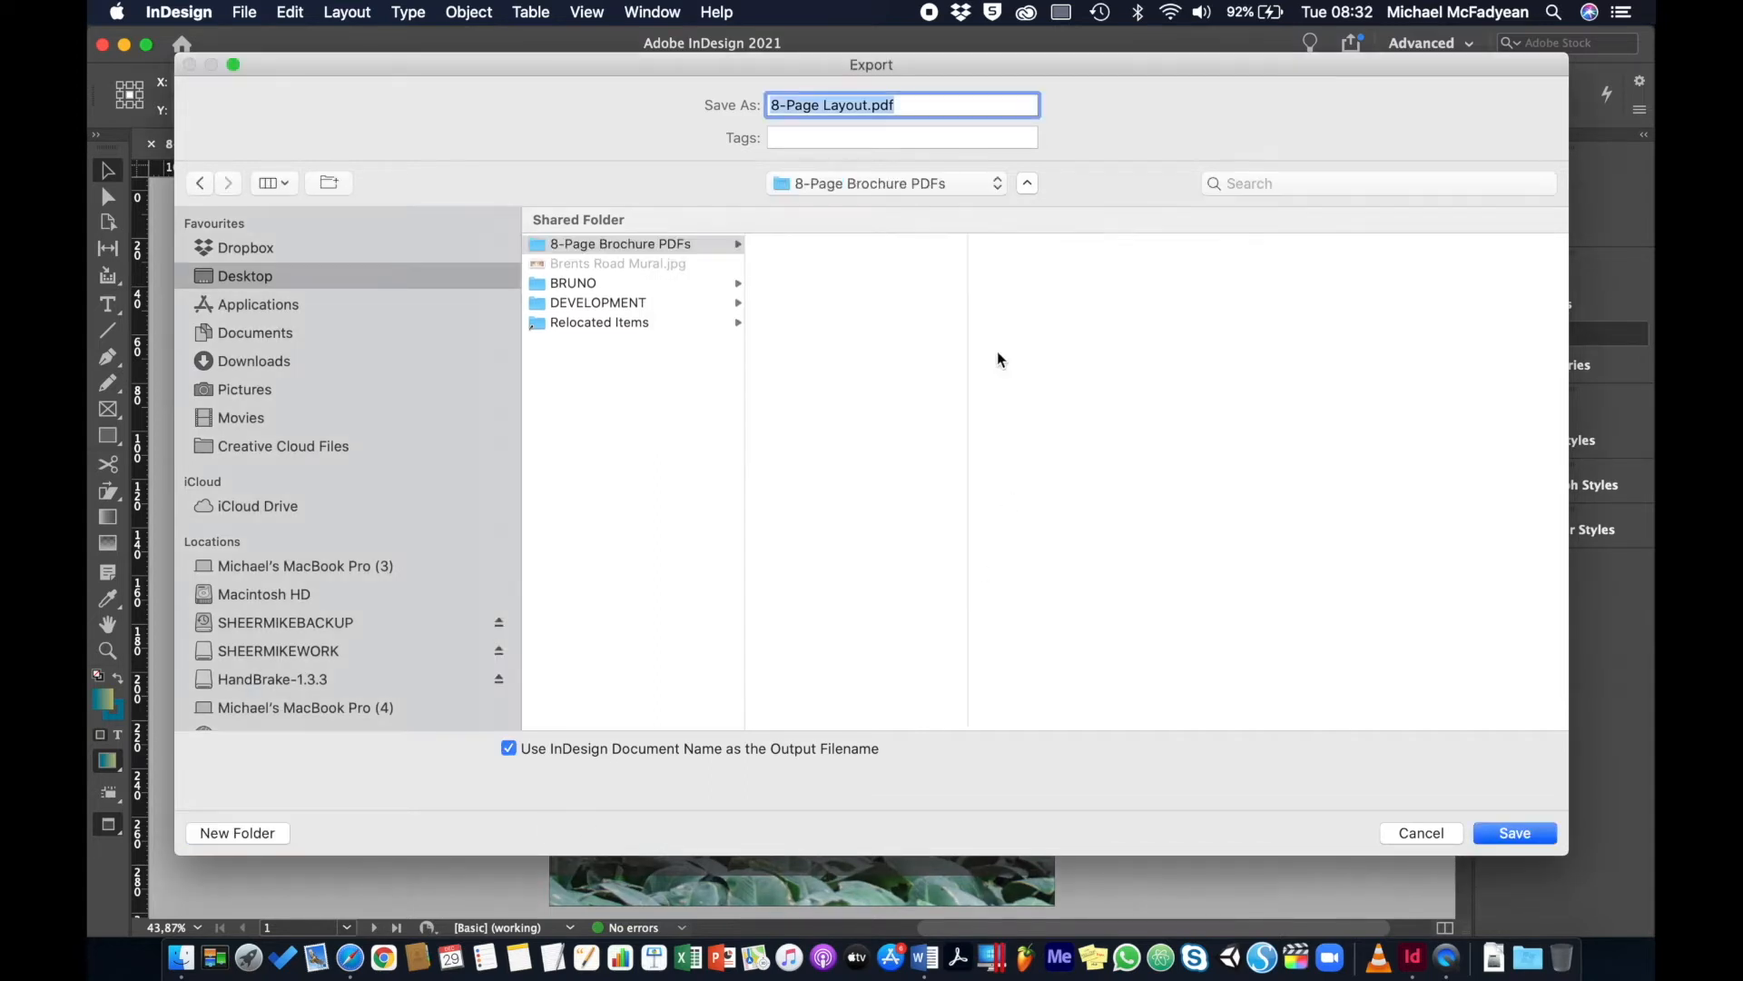
Export all pages as 8-Page Layout.pdf into the new folder, keeping the preset's settings and the current color settings.
left_click(1533, 833)
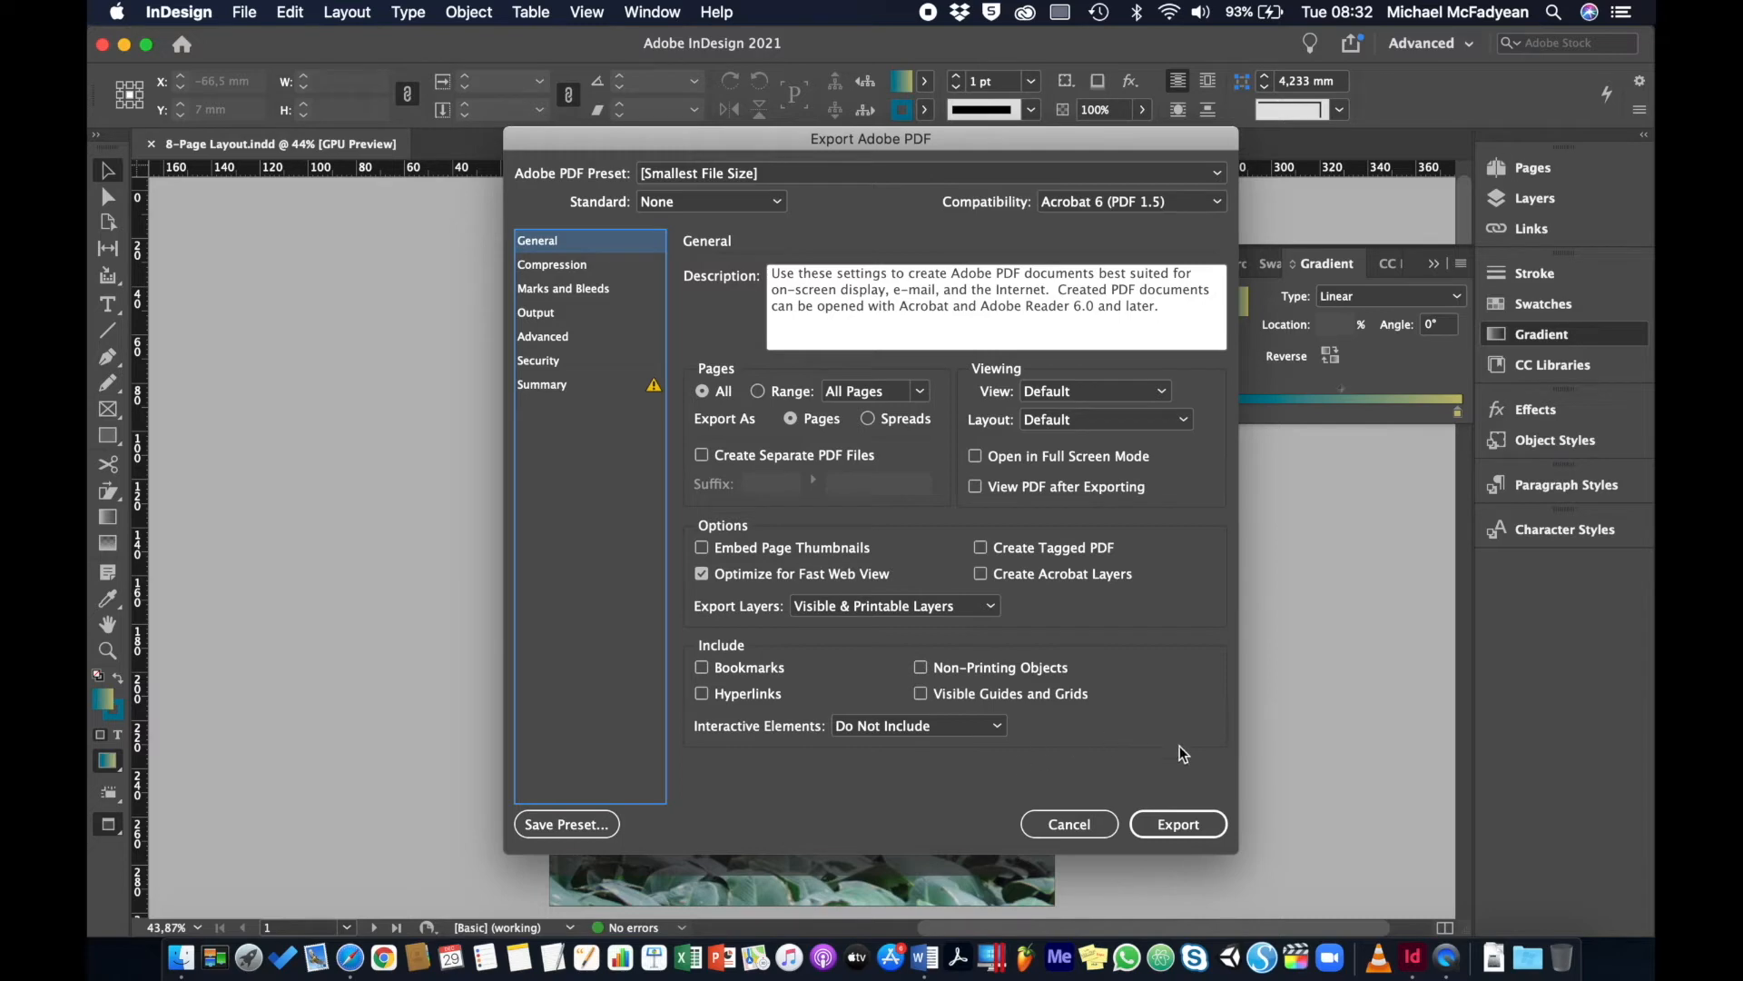
left_click(1176, 825)
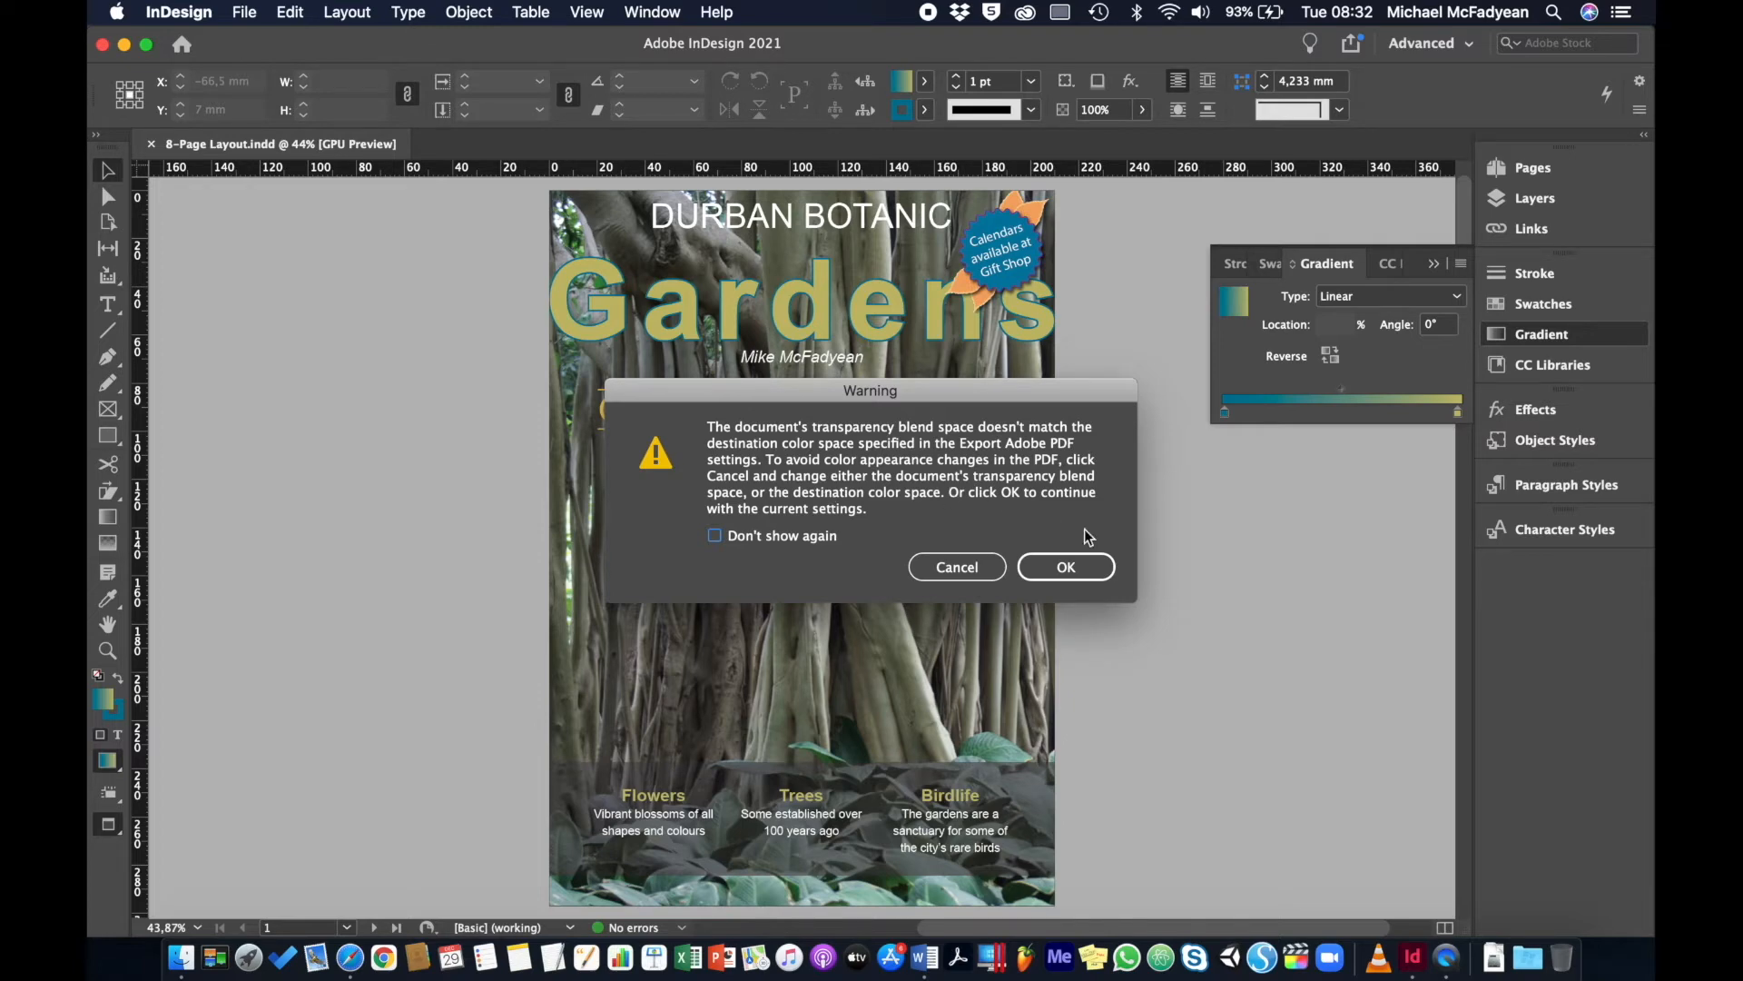
left_click(1068, 567)
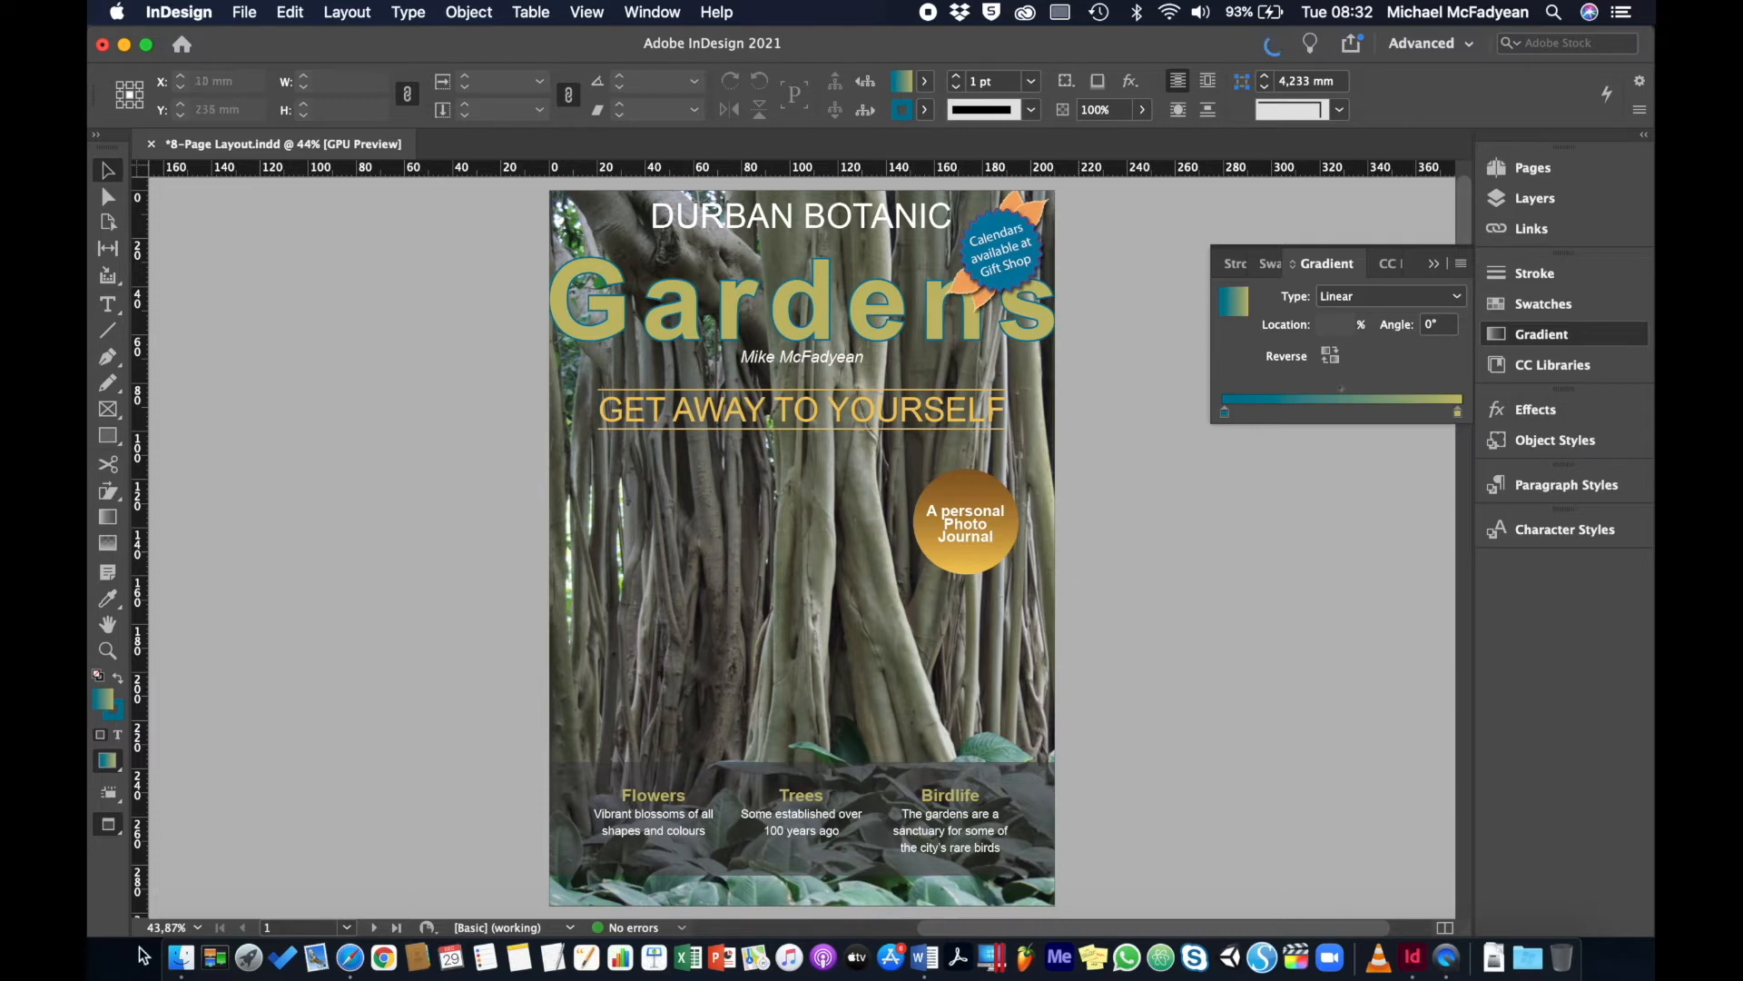
Switch to Finder and check the file size of 8-Page Layout.pdf in the Desktop's 8-Page Brochure PDFs folder.
left_click(181, 956)
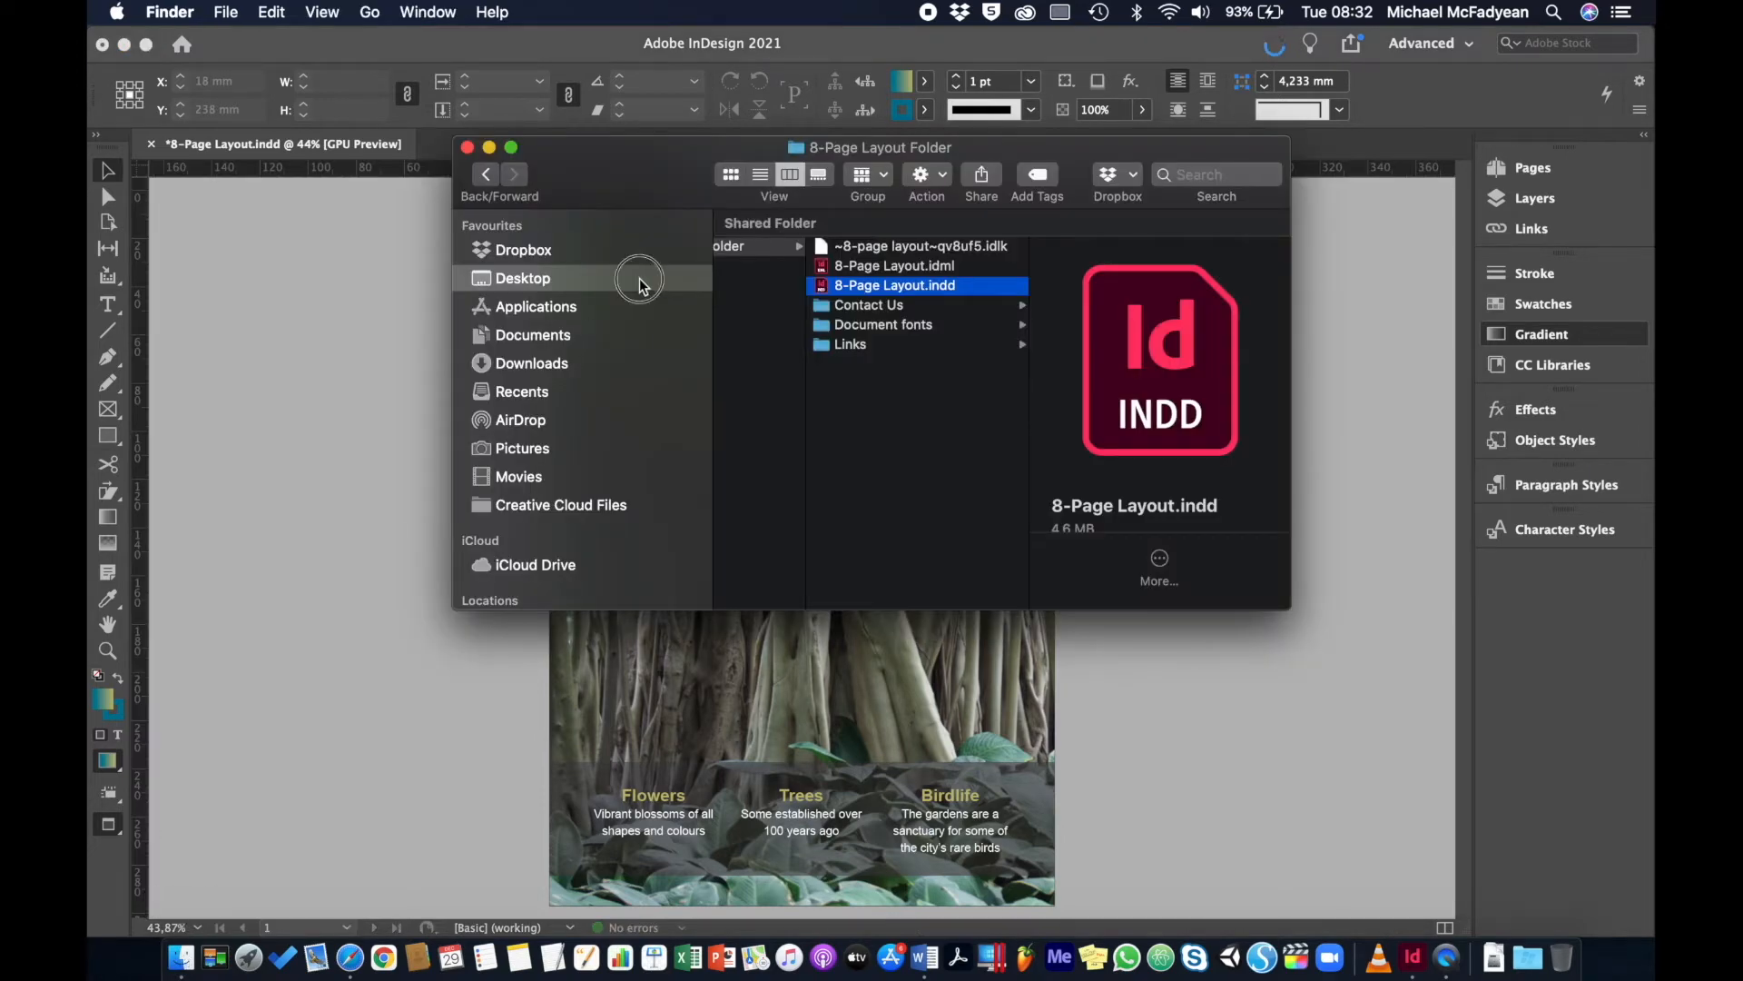
left_click(639, 278)
left_click(811, 247)
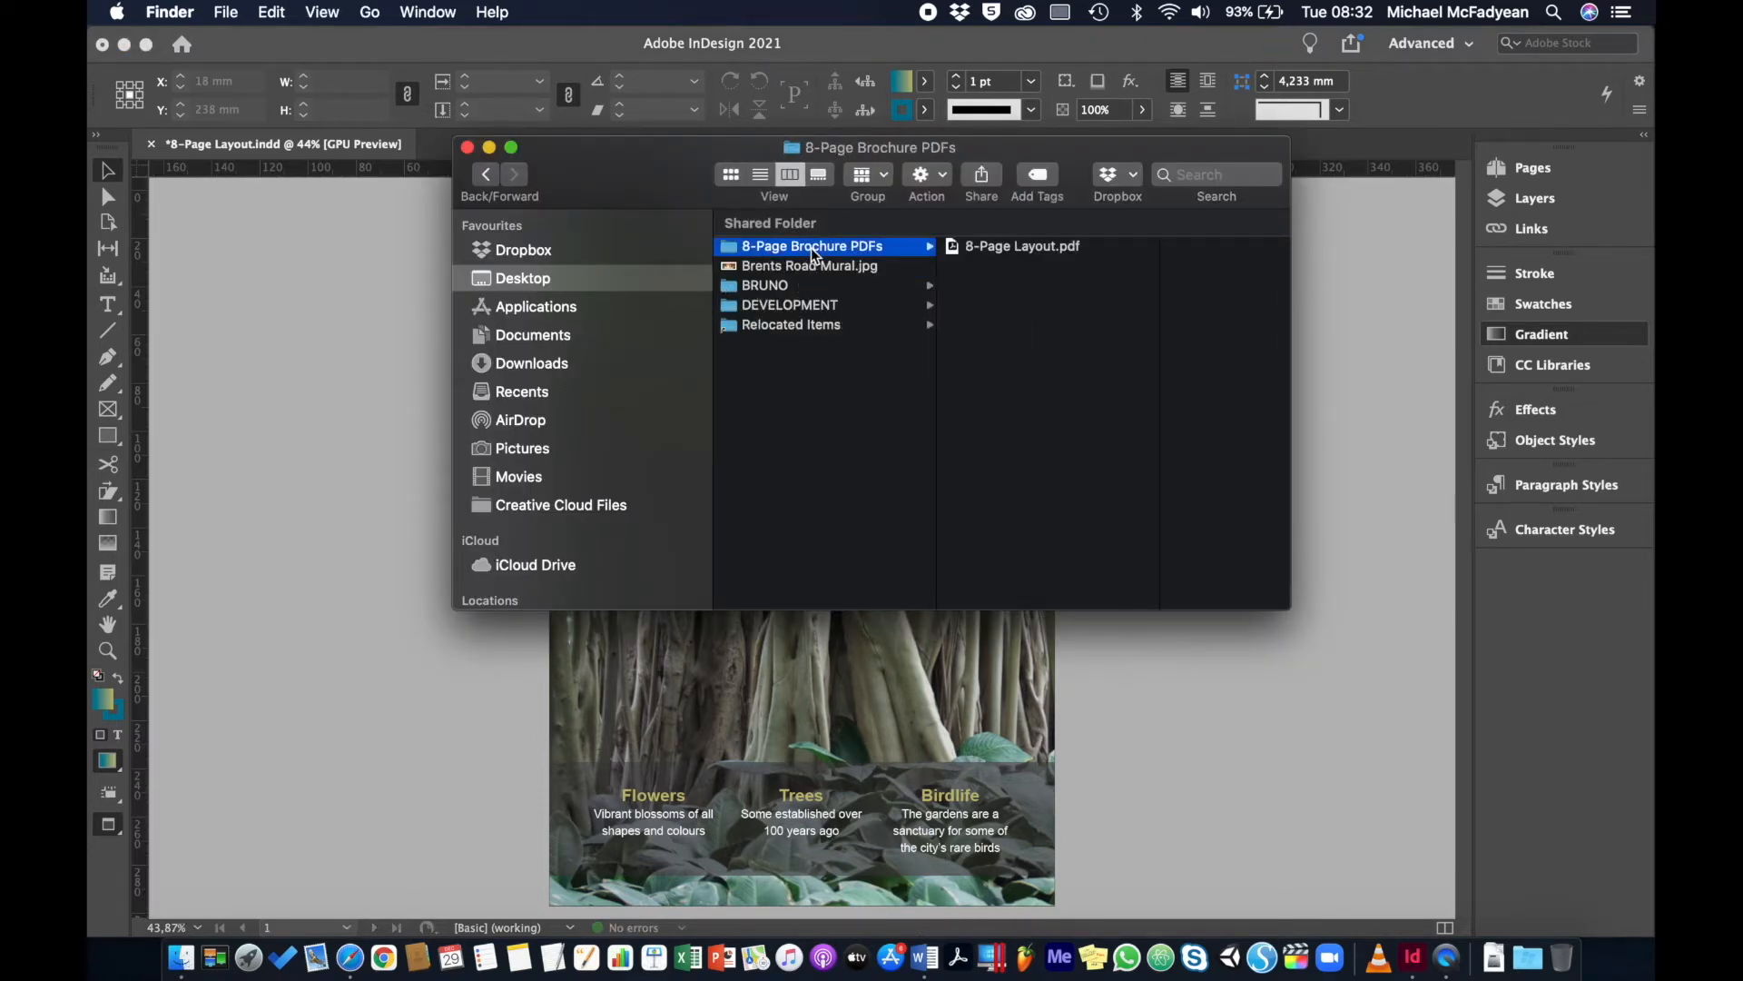
left_click(965, 248)
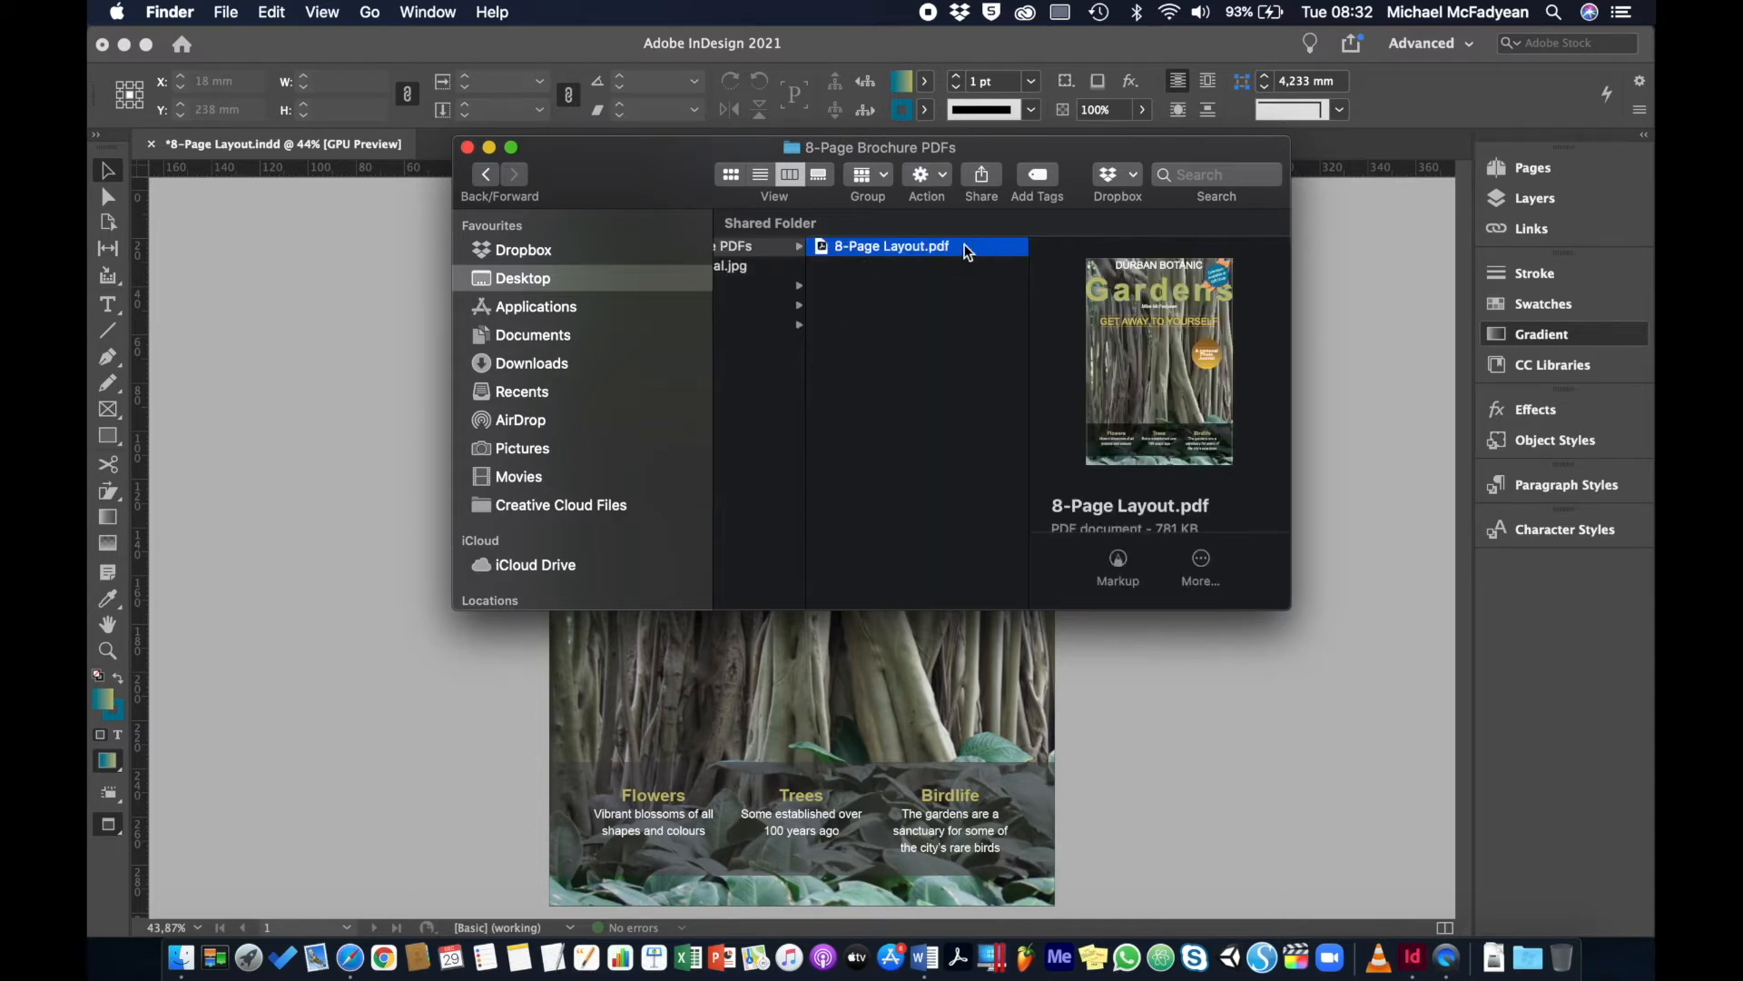
scroll(1169, 479, "down", 2)
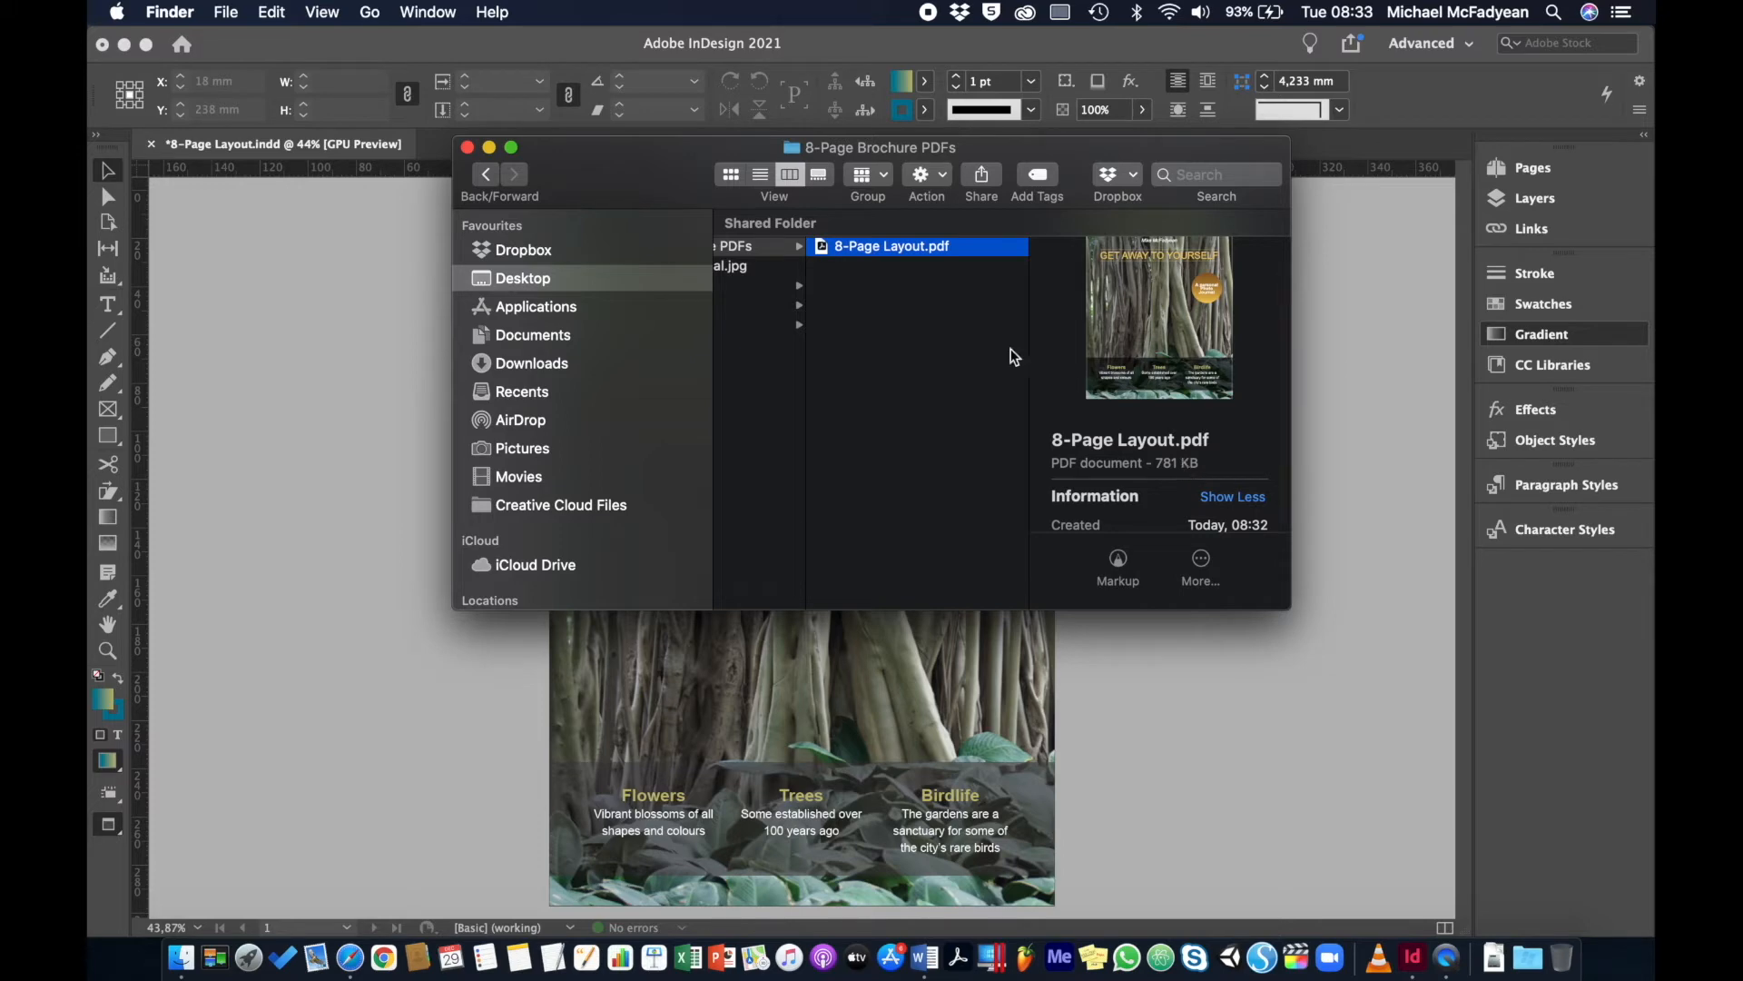
Open 8-Page Layout.pdf in Acrobat and set the view to show one full page at a time.
double_click(824, 247)
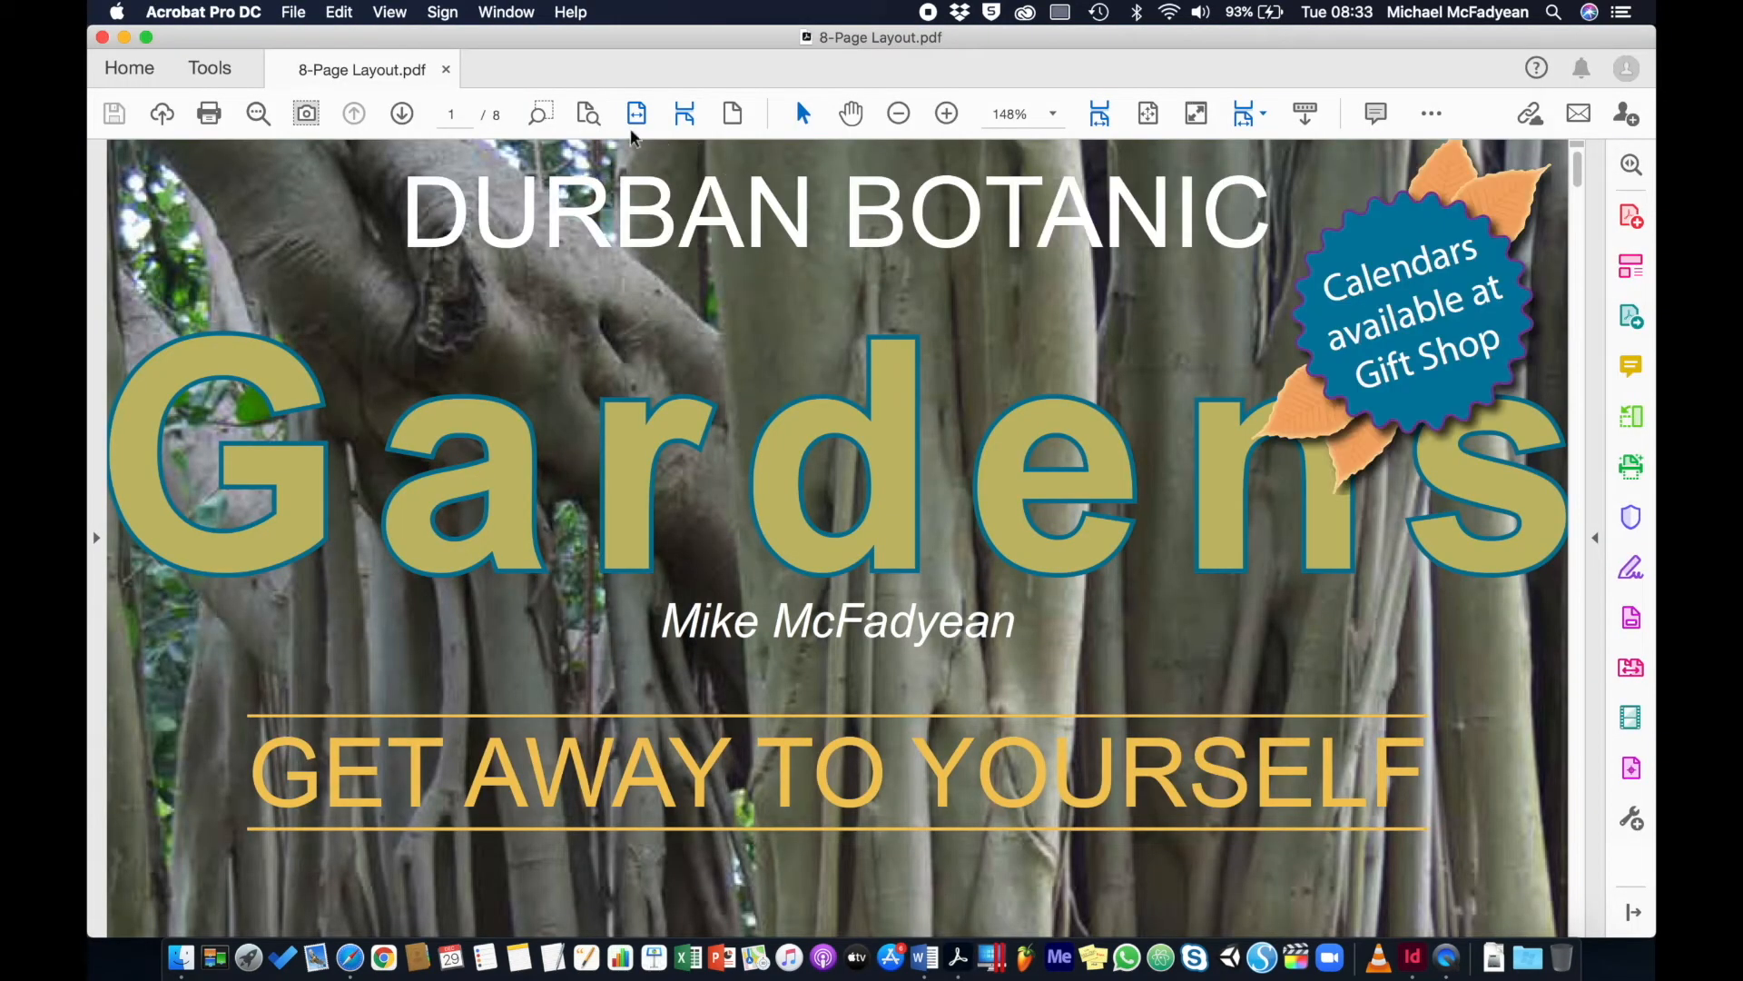
left_click(732, 113)
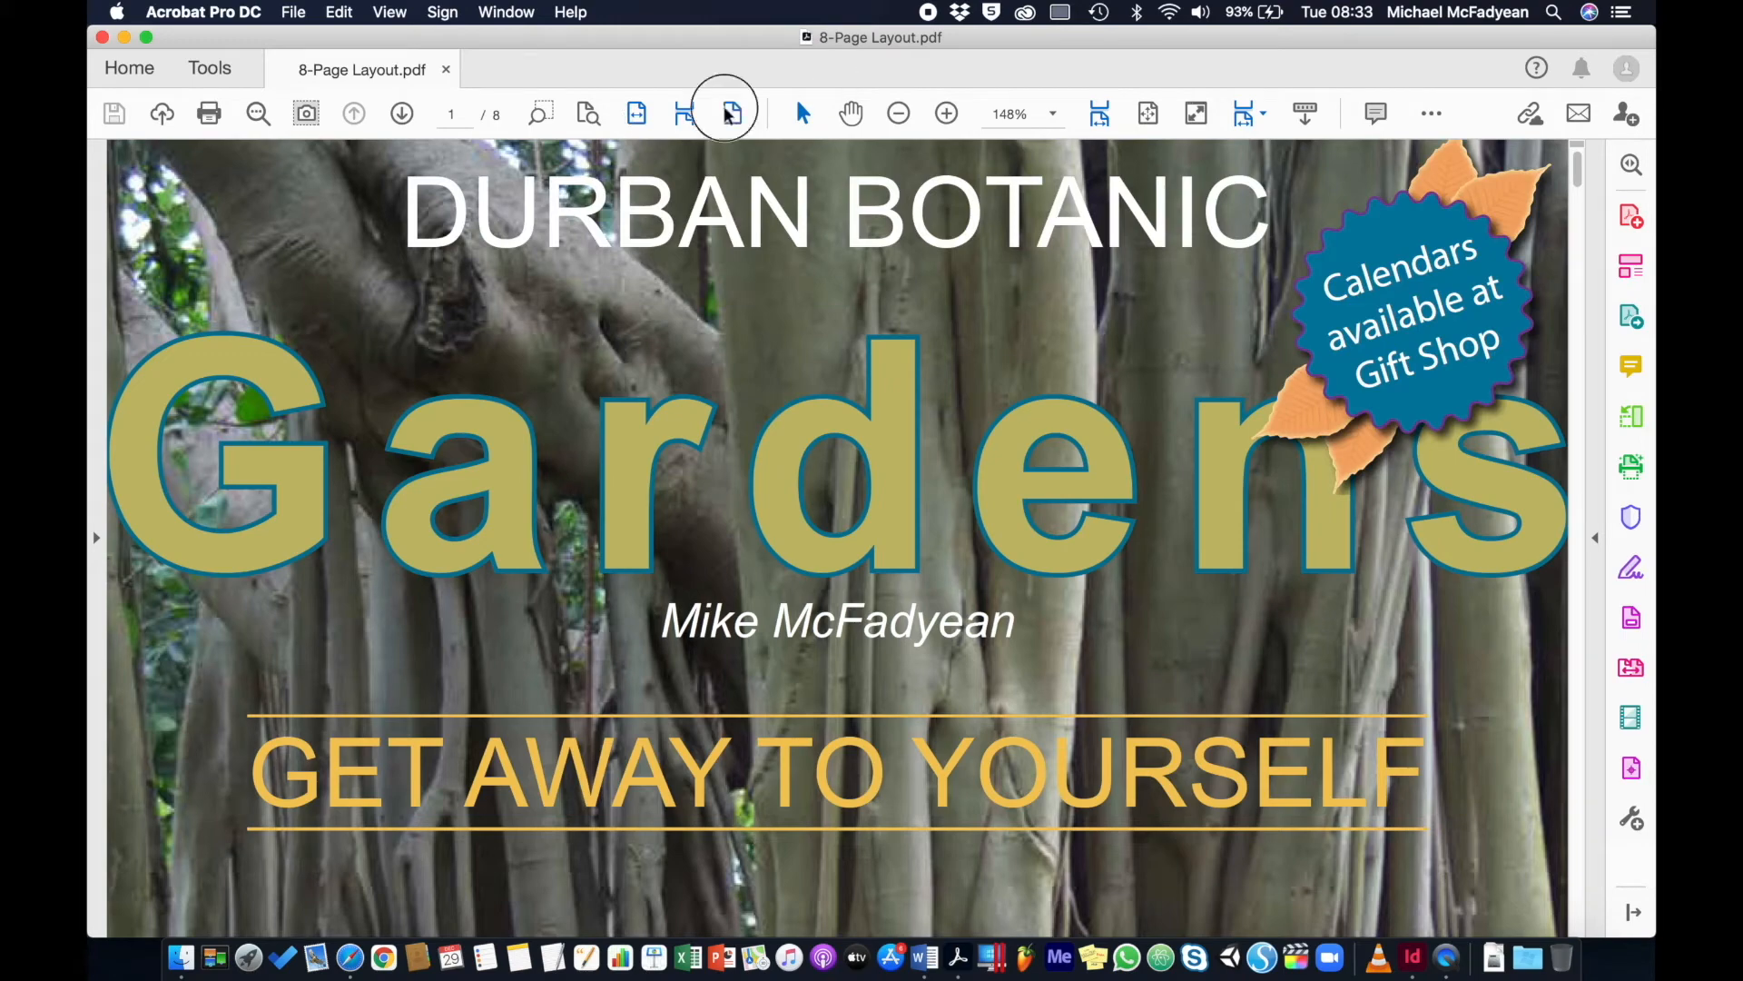
left_click(581, 112)
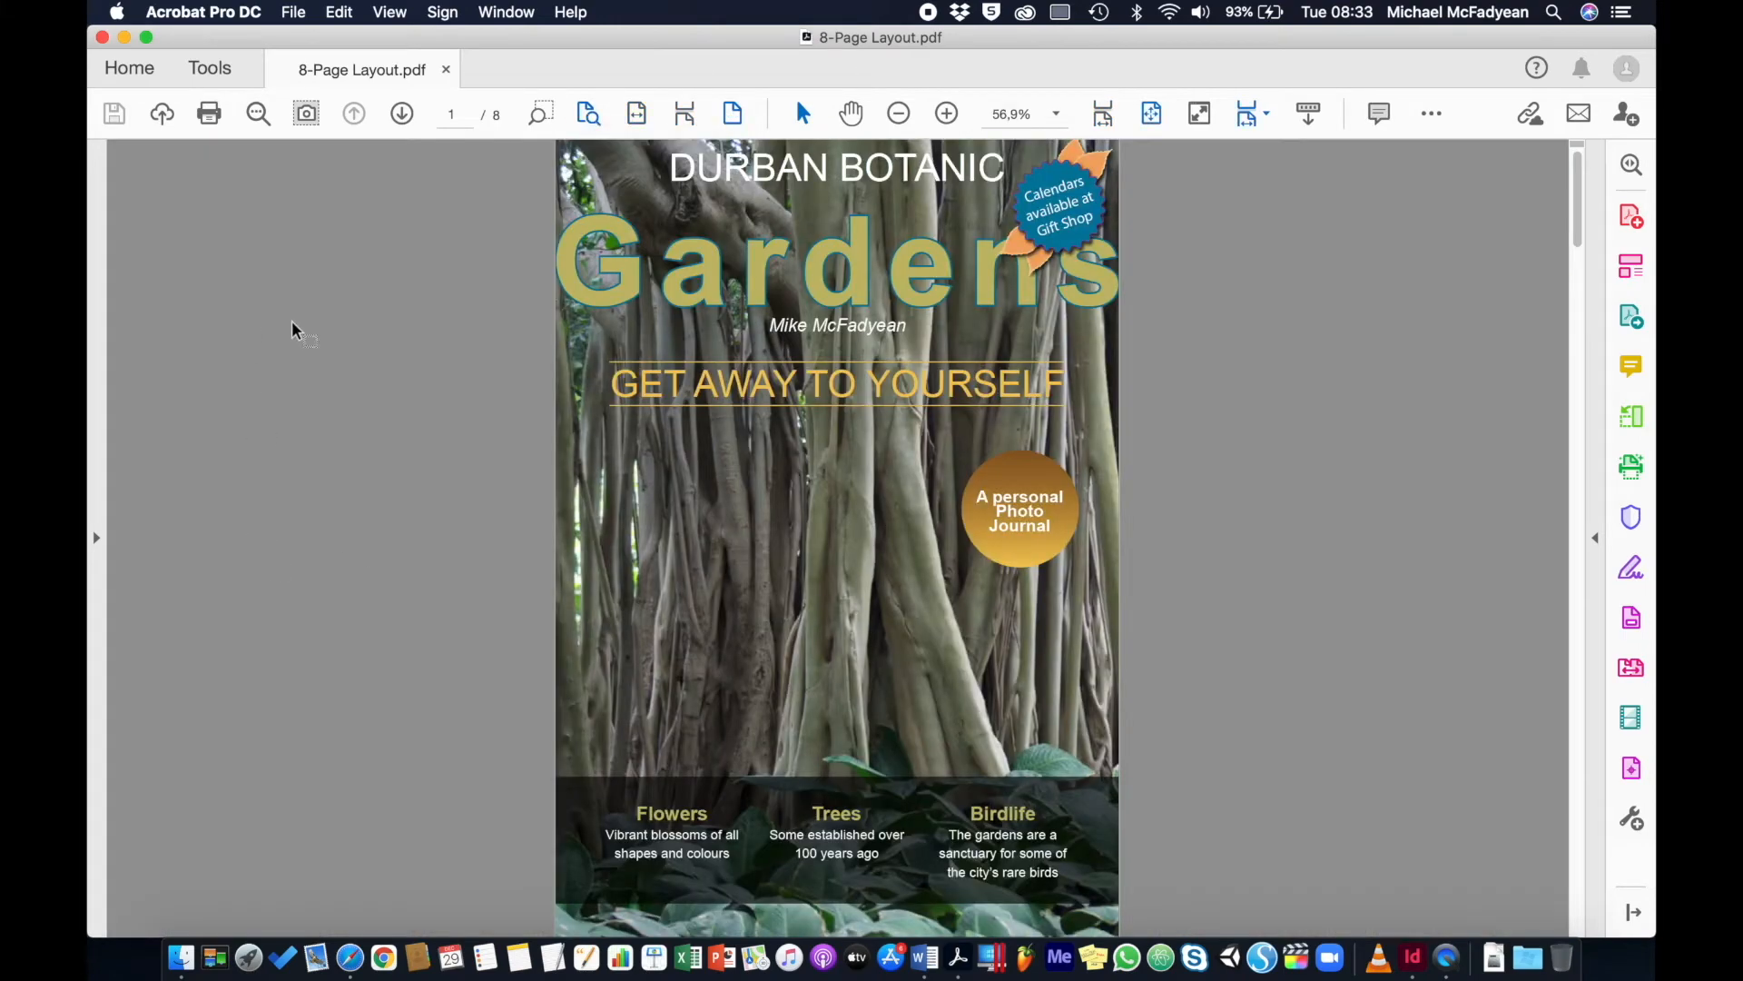
Look through the single pages of 8-Page Layout.pdf up to page 8 and back, and close the PDF.
left_click(402, 115)
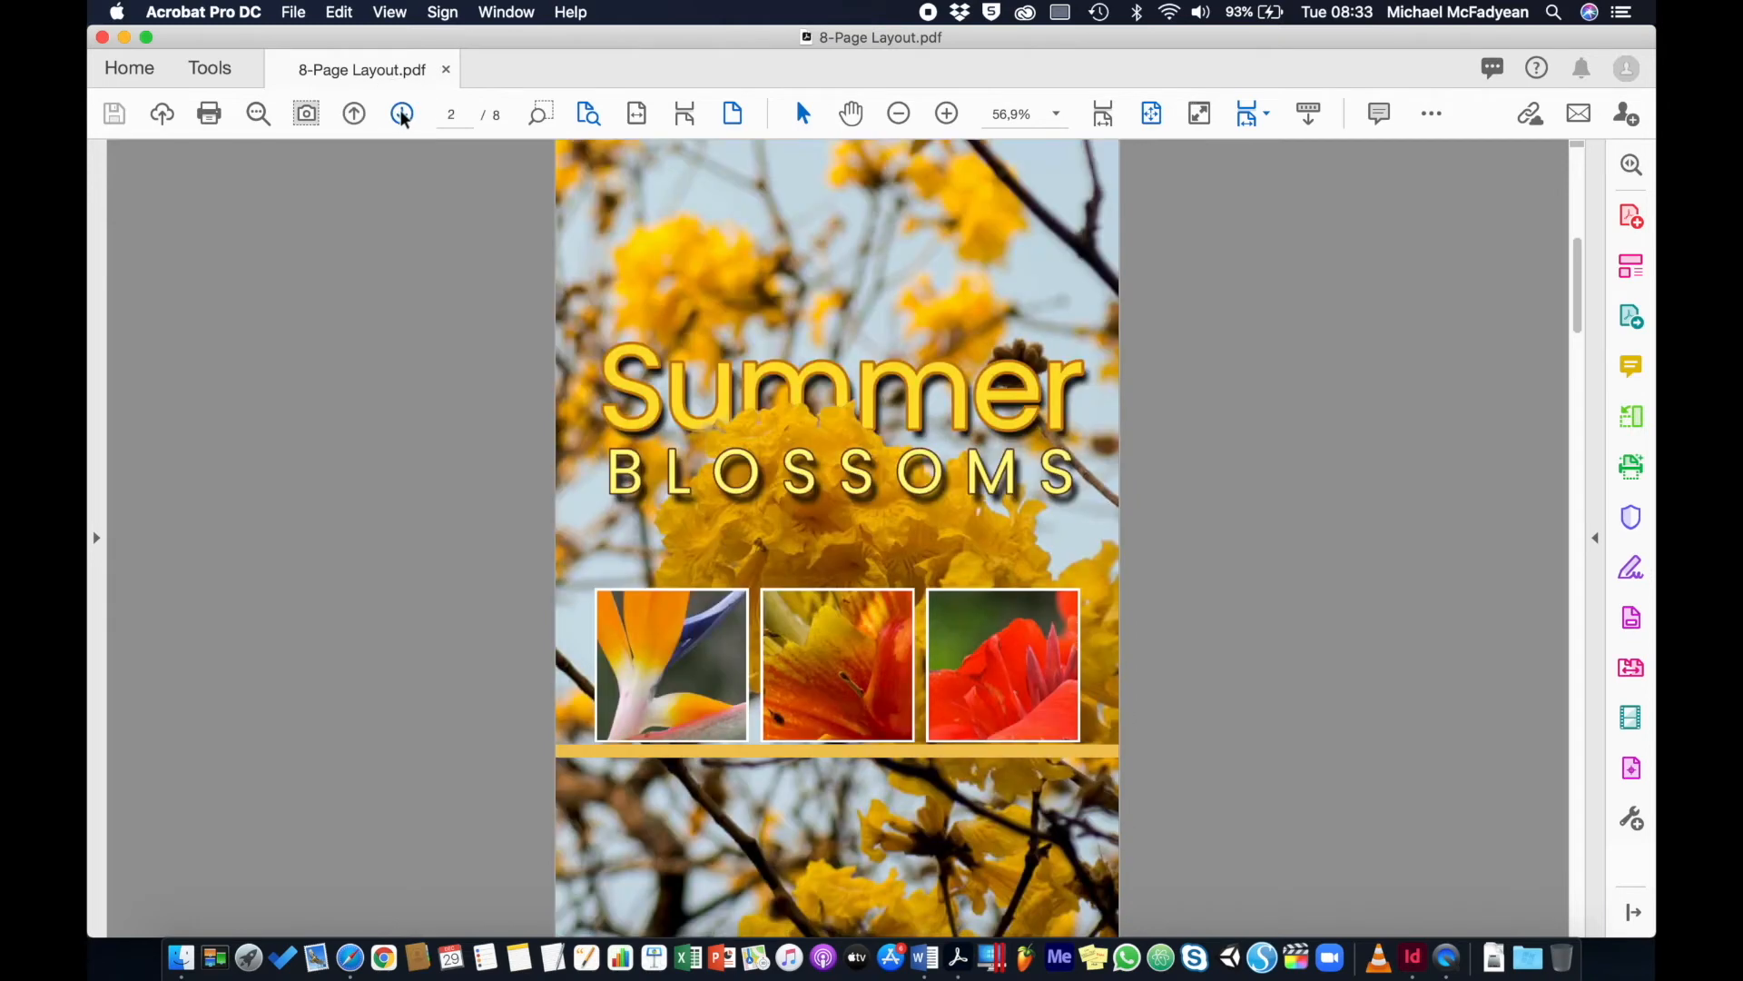
left_click(402, 114)
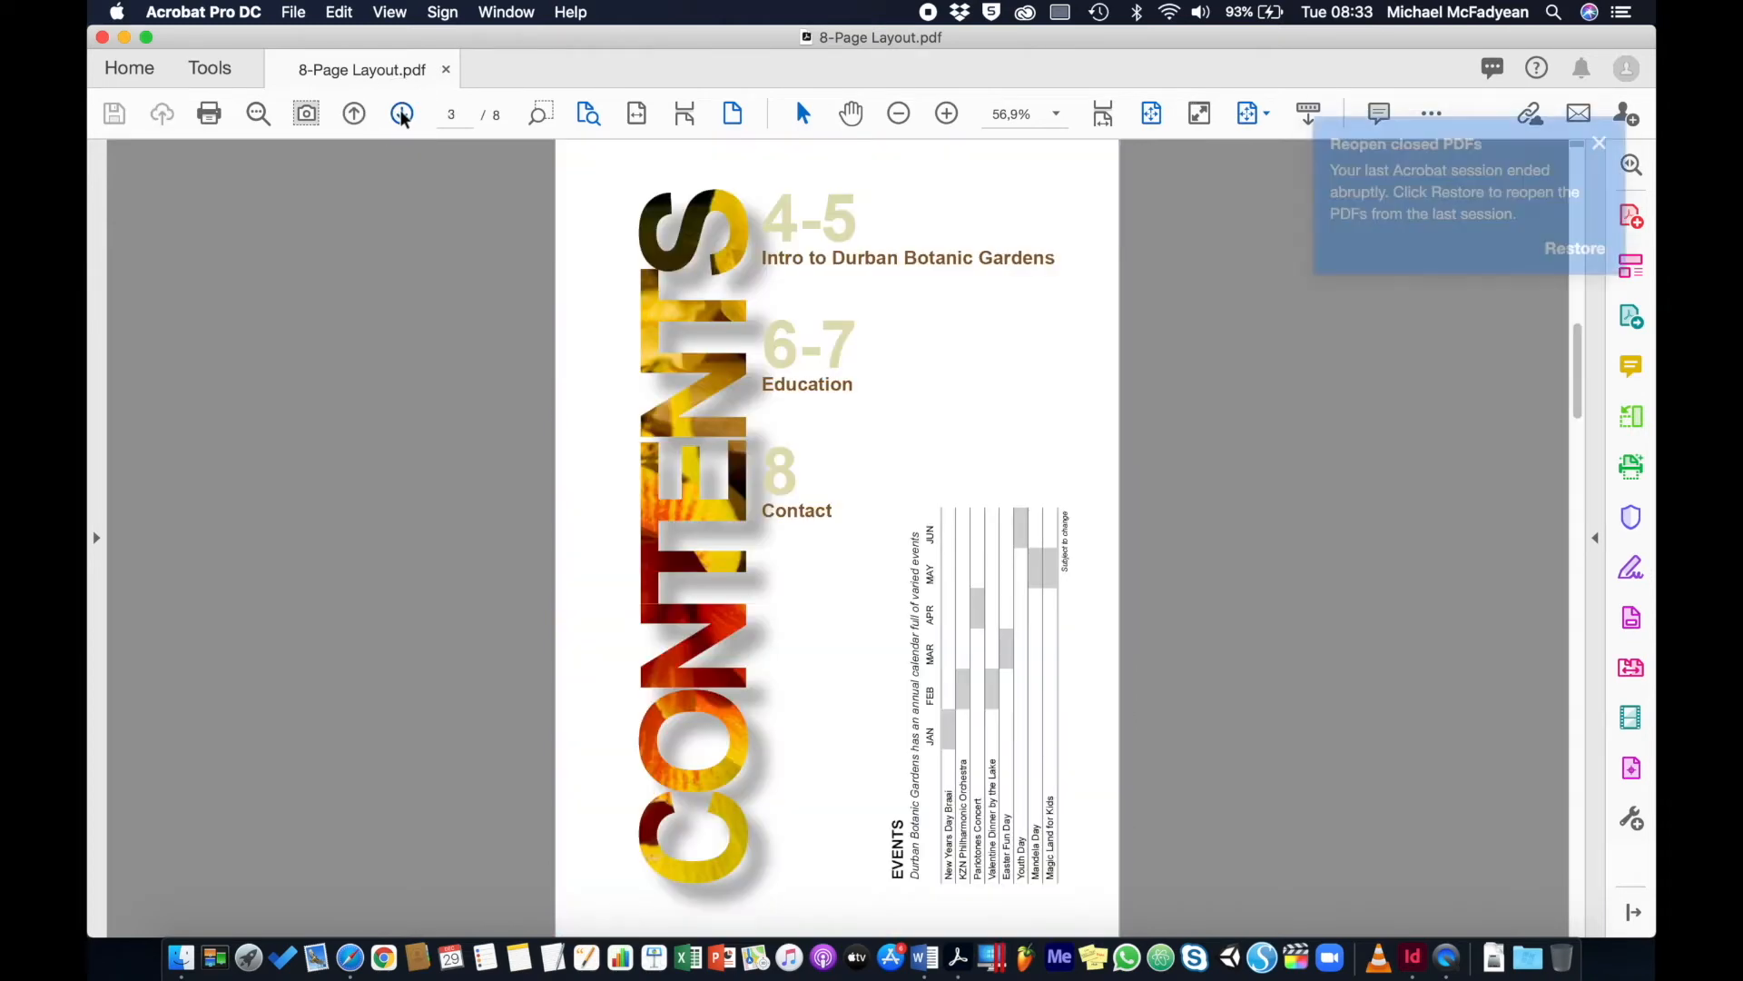
left_click(402, 115)
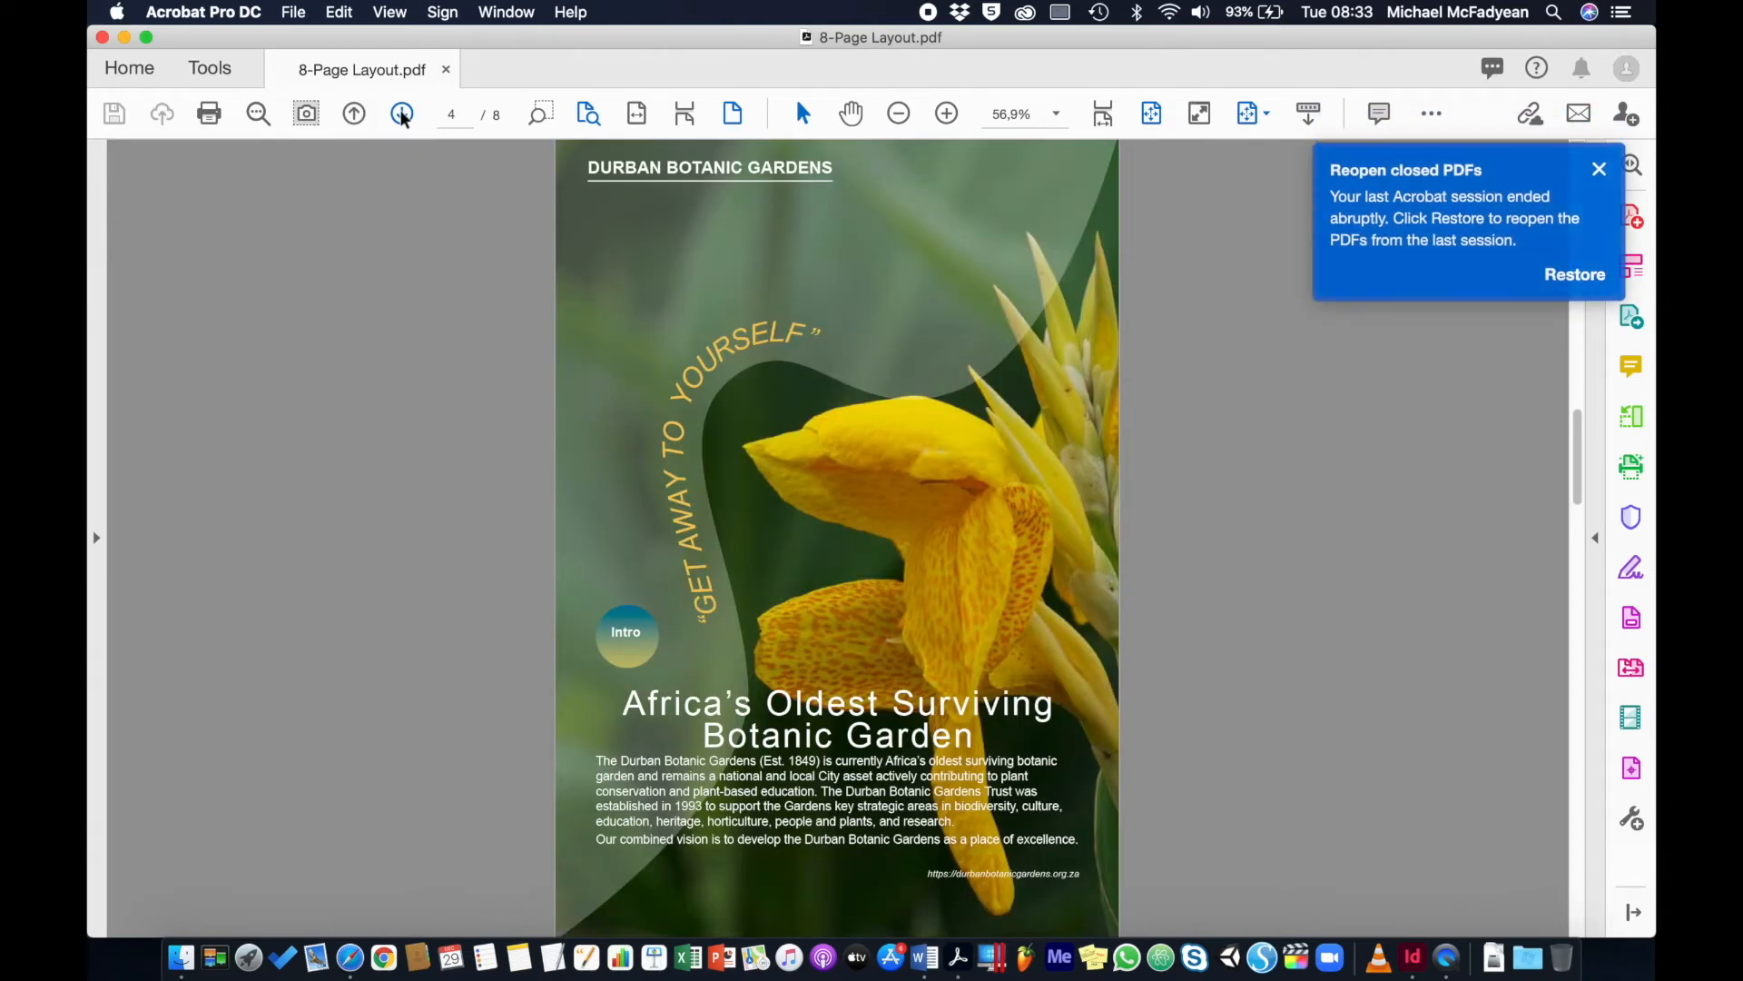
left_click(402, 115)
left_click(403, 114)
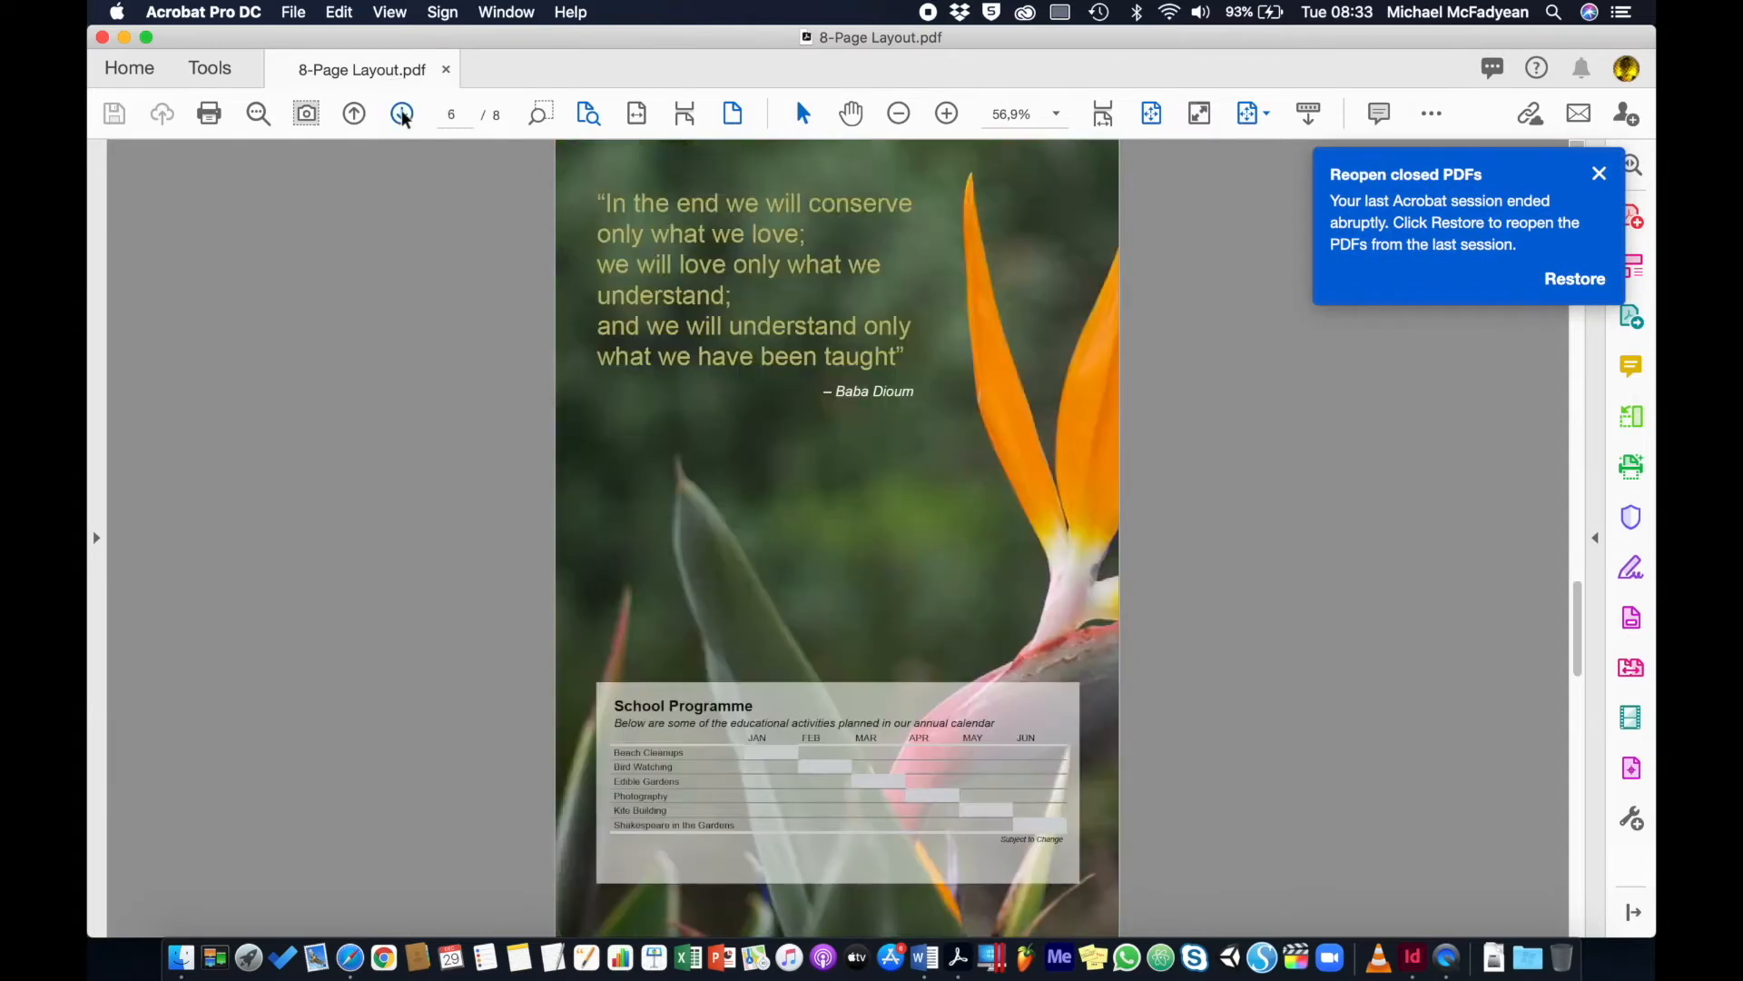
left_click(403, 115)
left_click(402, 115)
left_click(402, 114)
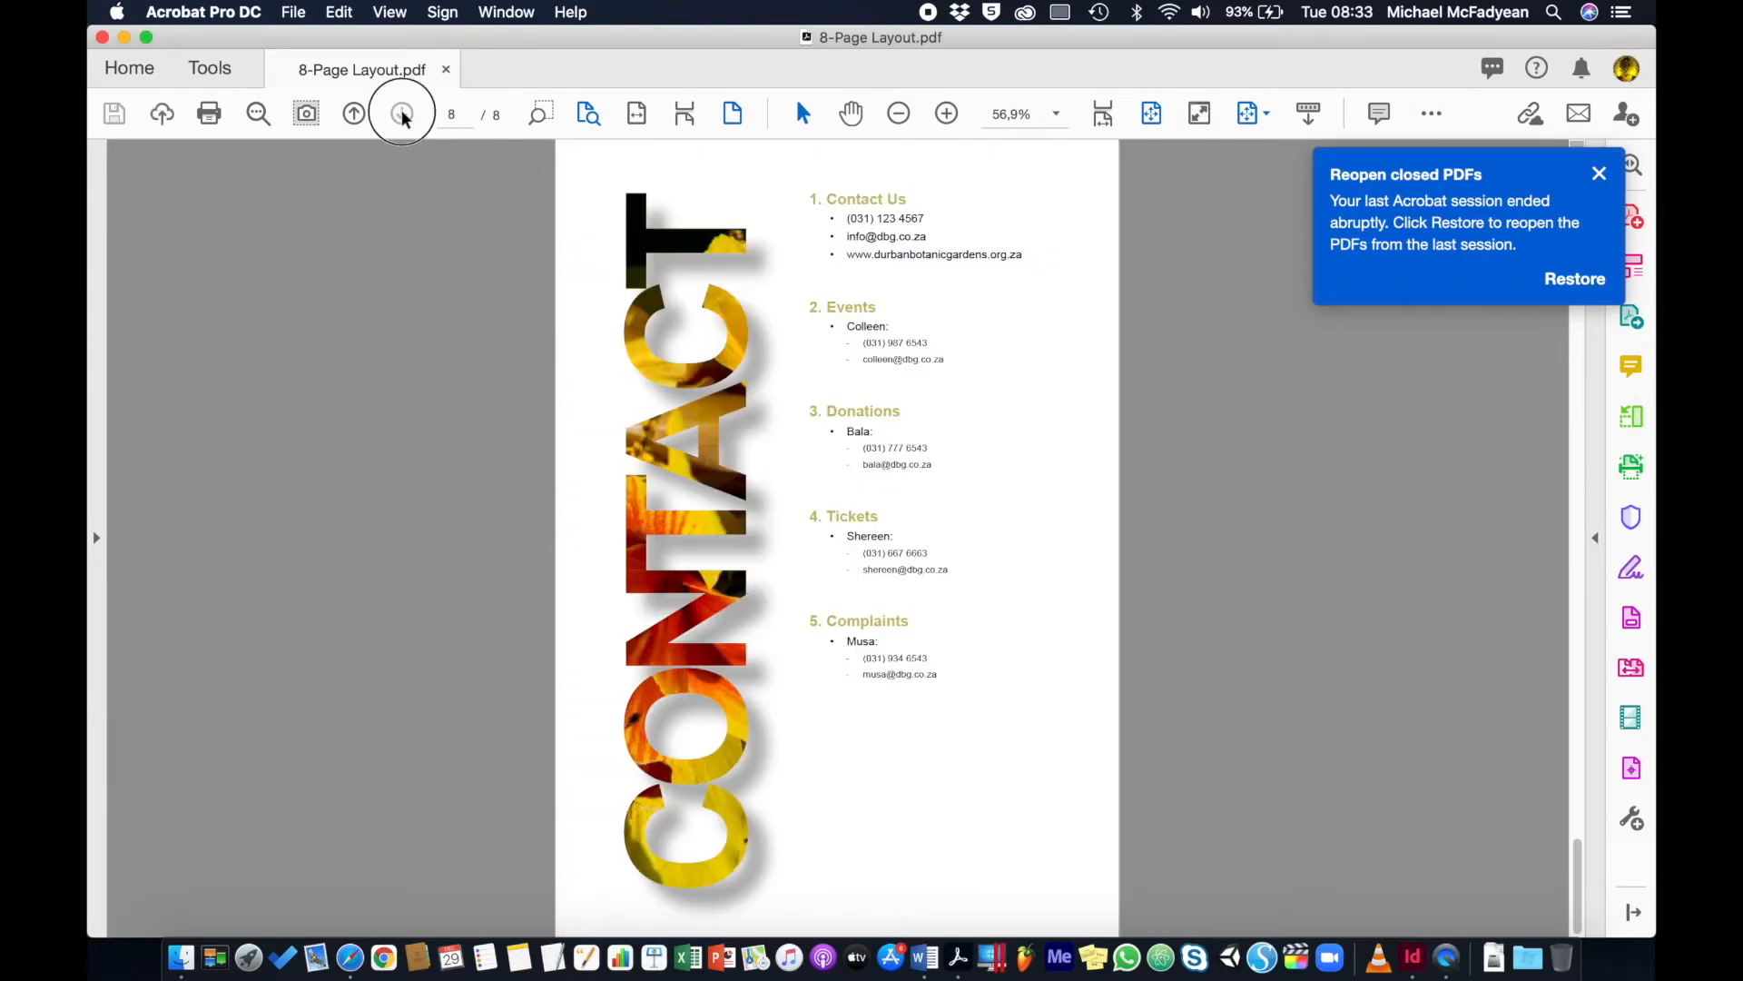
left_click(355, 115)
left_click(354, 115)
left_click(354, 115)
left_click(355, 114)
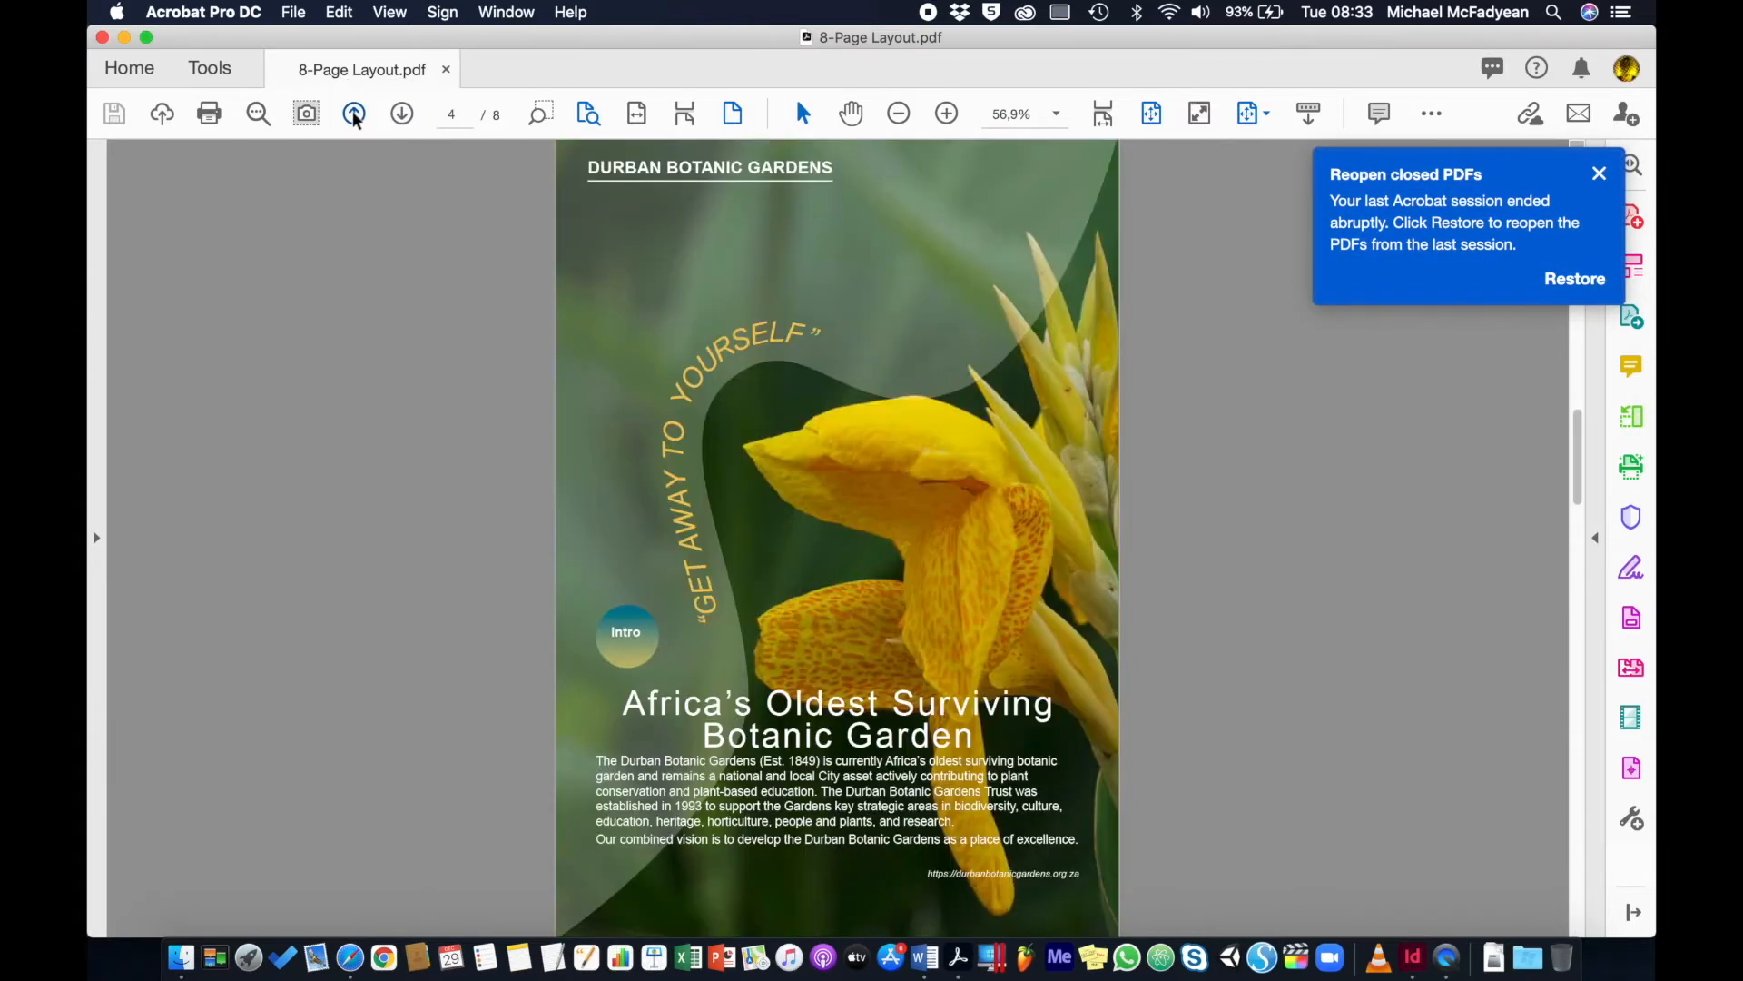
left_click(354, 115)
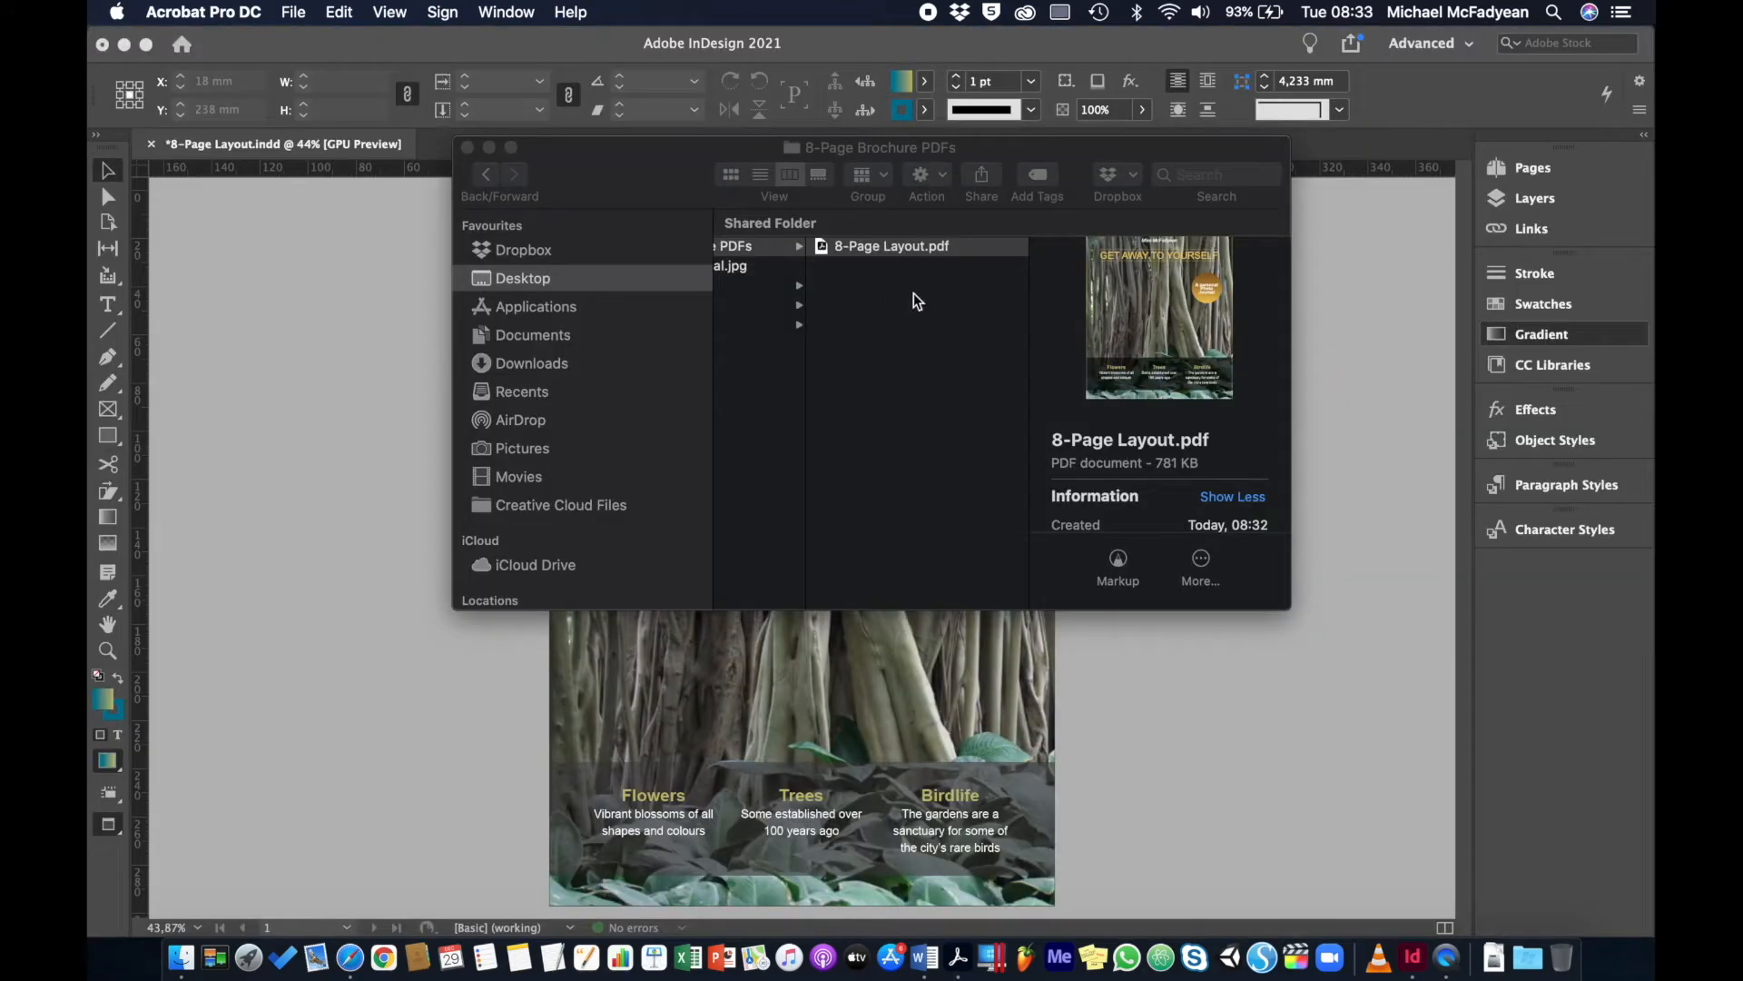
Delete 8-Page Layout.pdf from the 8-Page Brochure PDFs folder in Finder and return to InDesign.
left_click(822, 251)
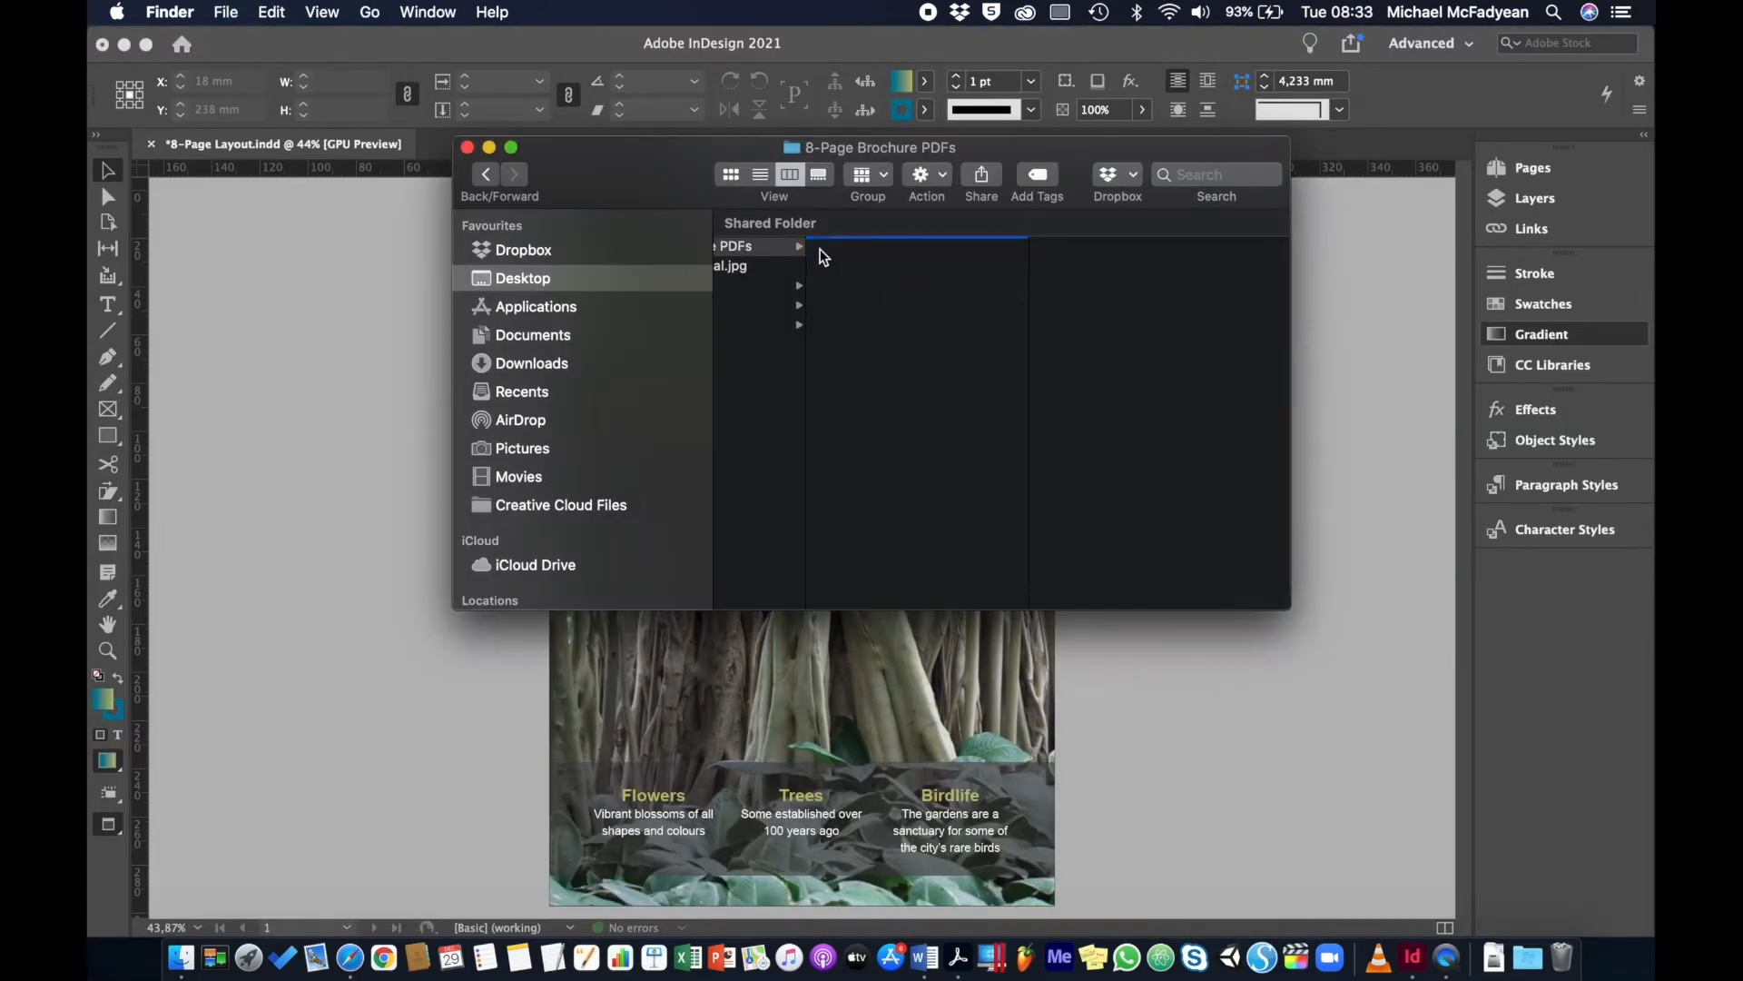
left_click(334, 215)
Start a PDF export with the Smallest File Size preset, saving it as 8-Page Layout.pdf in the 8-Page Brochure PDFs folder.
left_click(244, 11)
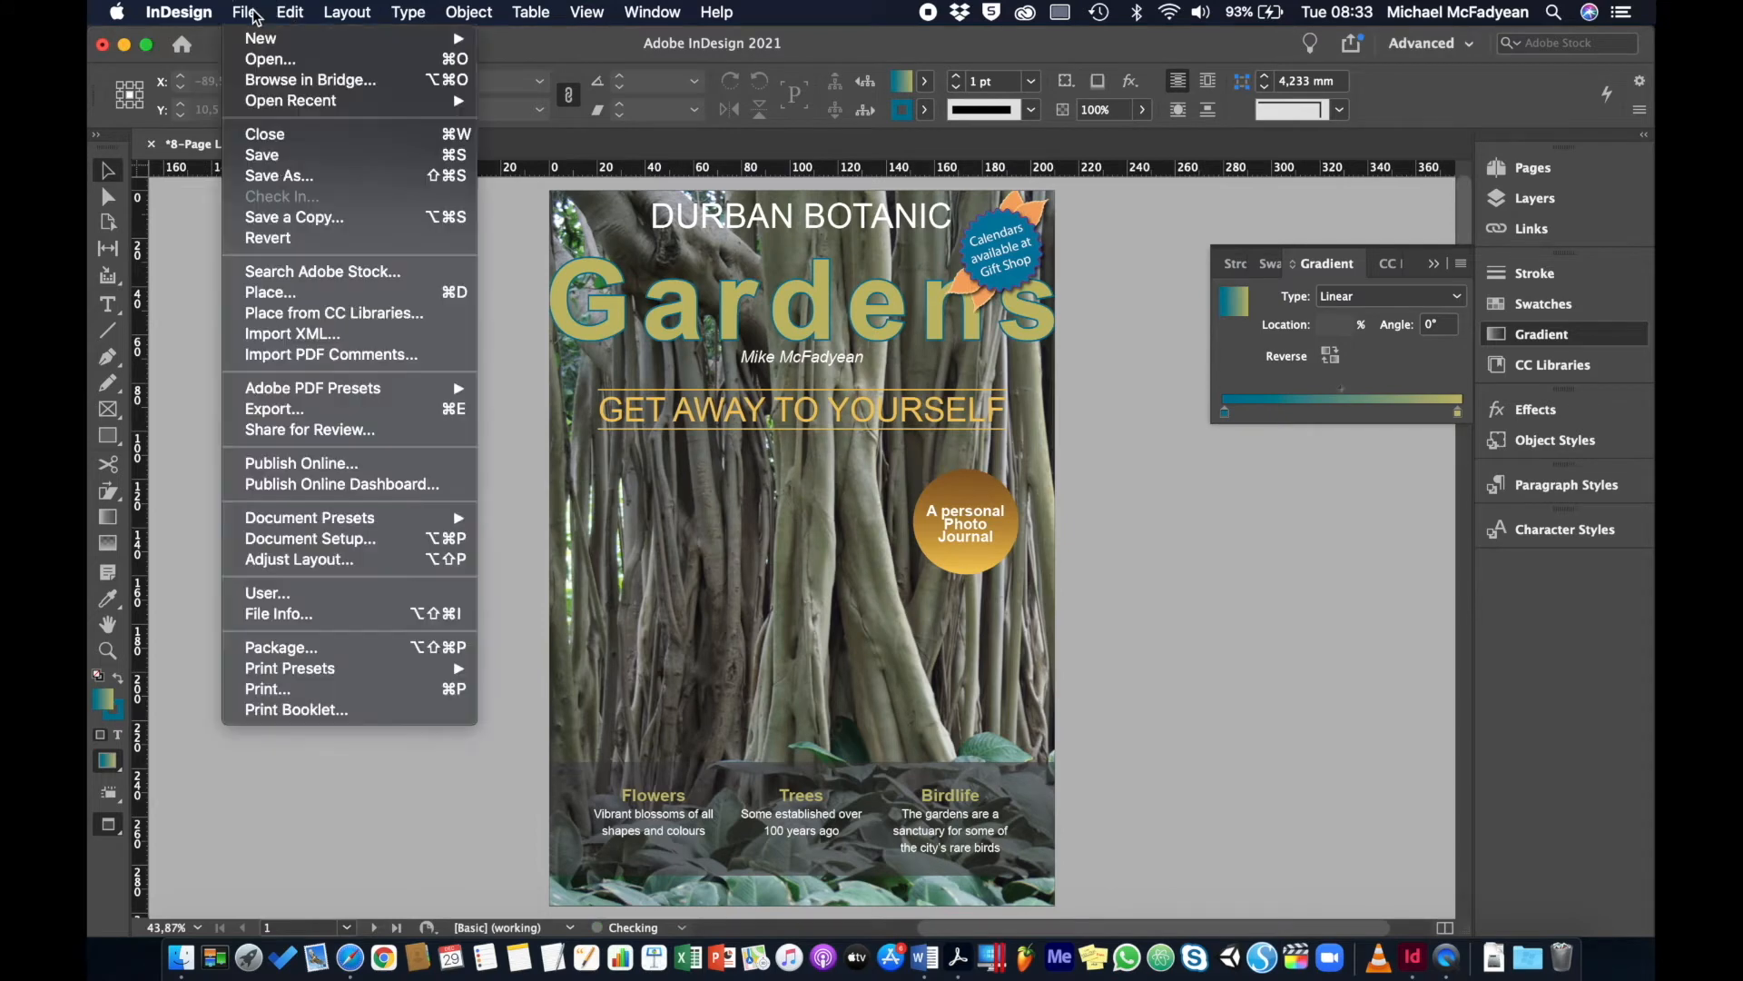
mouse_move(372, 388)
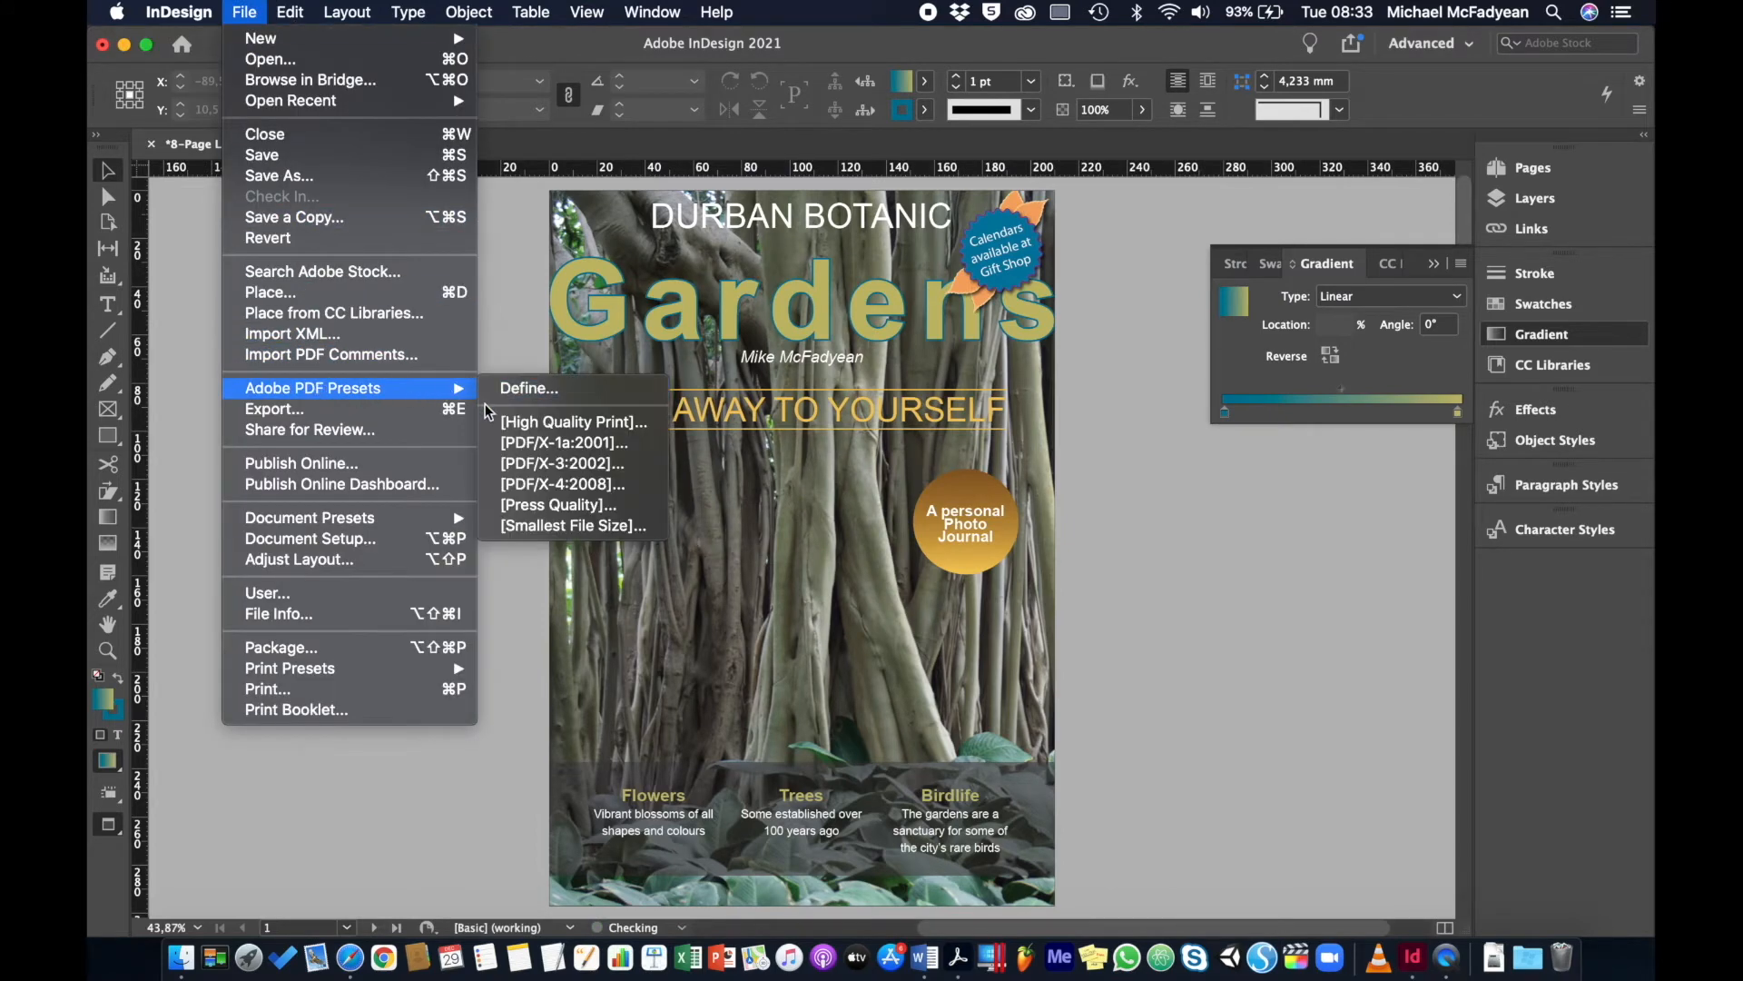
left_click(513, 529)
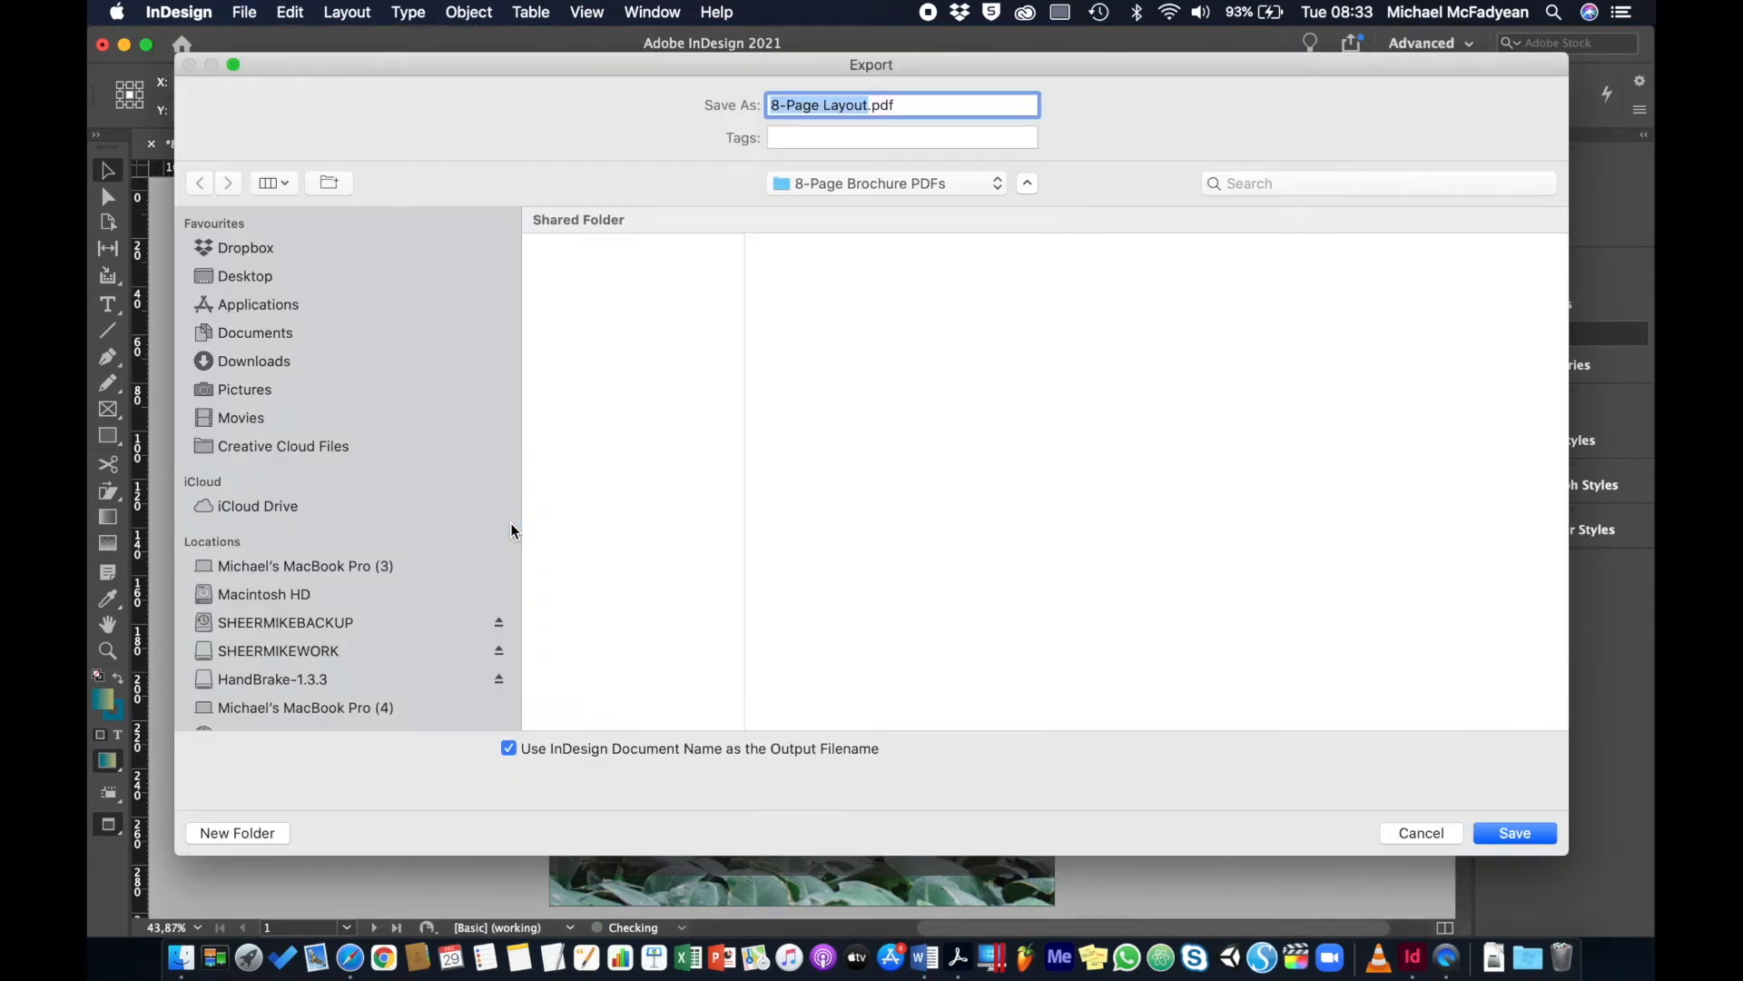
key("super+a")
left_click(1500, 827)
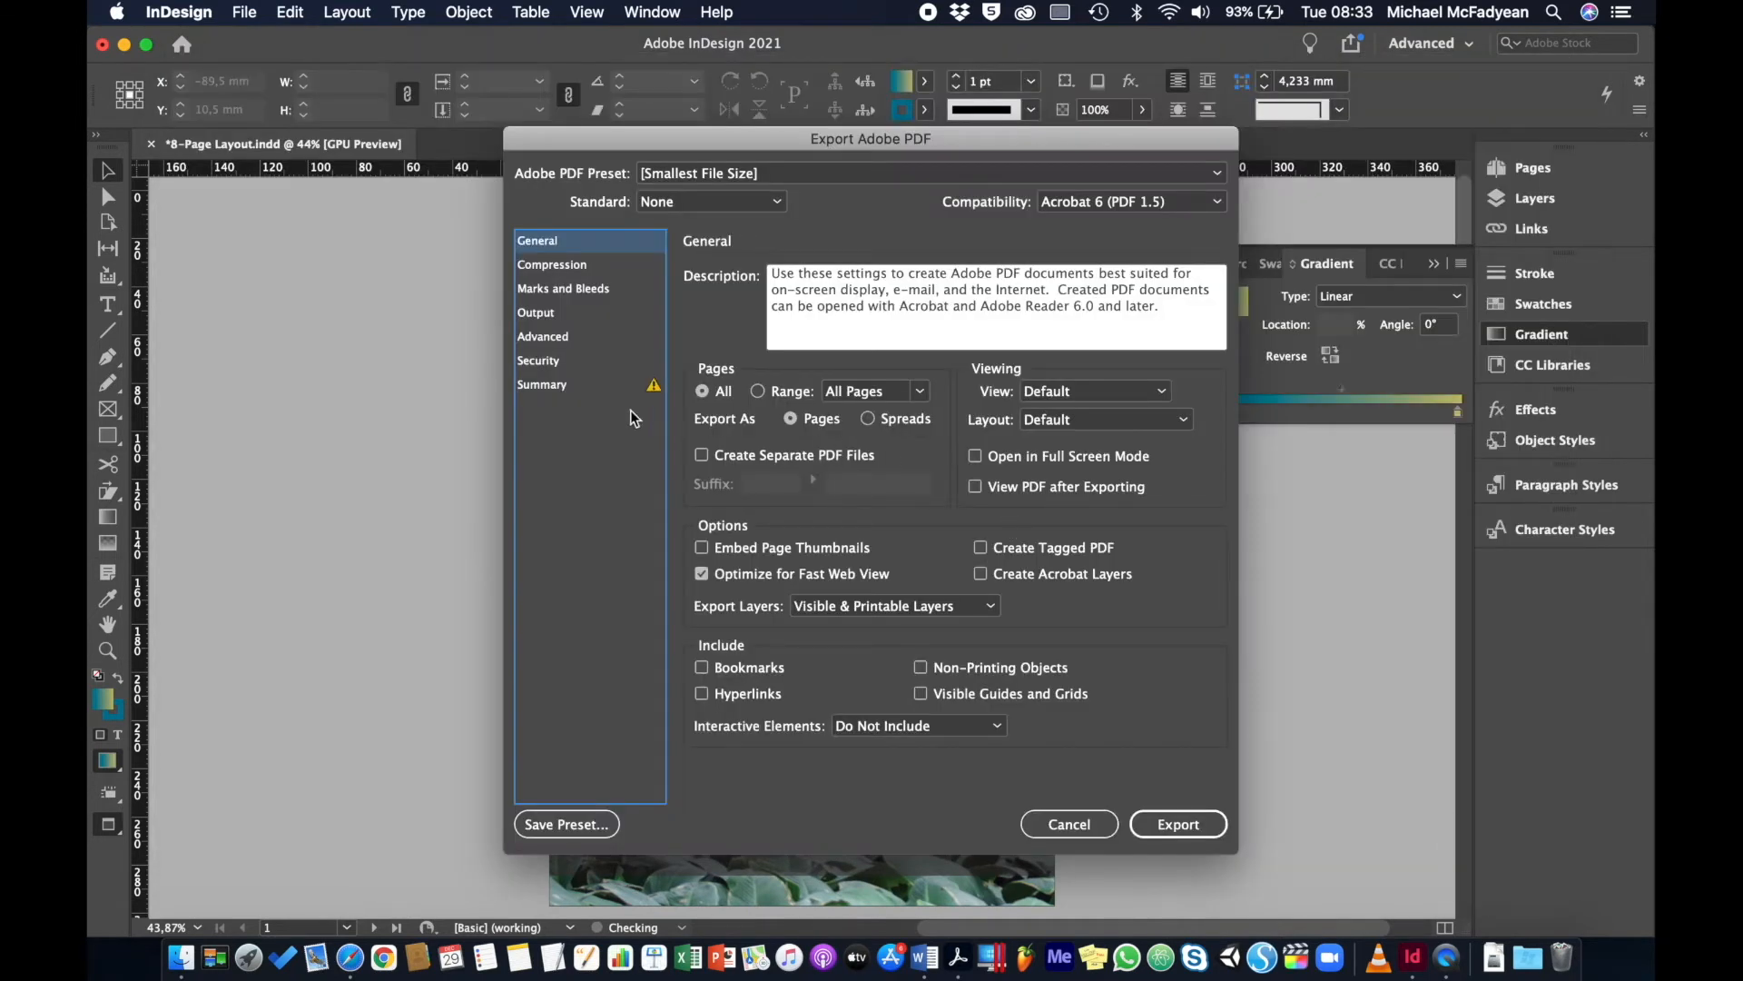
Export all pages as spreads with View PDF after Exporting enabled, continuing with the current color settings.
left_click(868, 421)
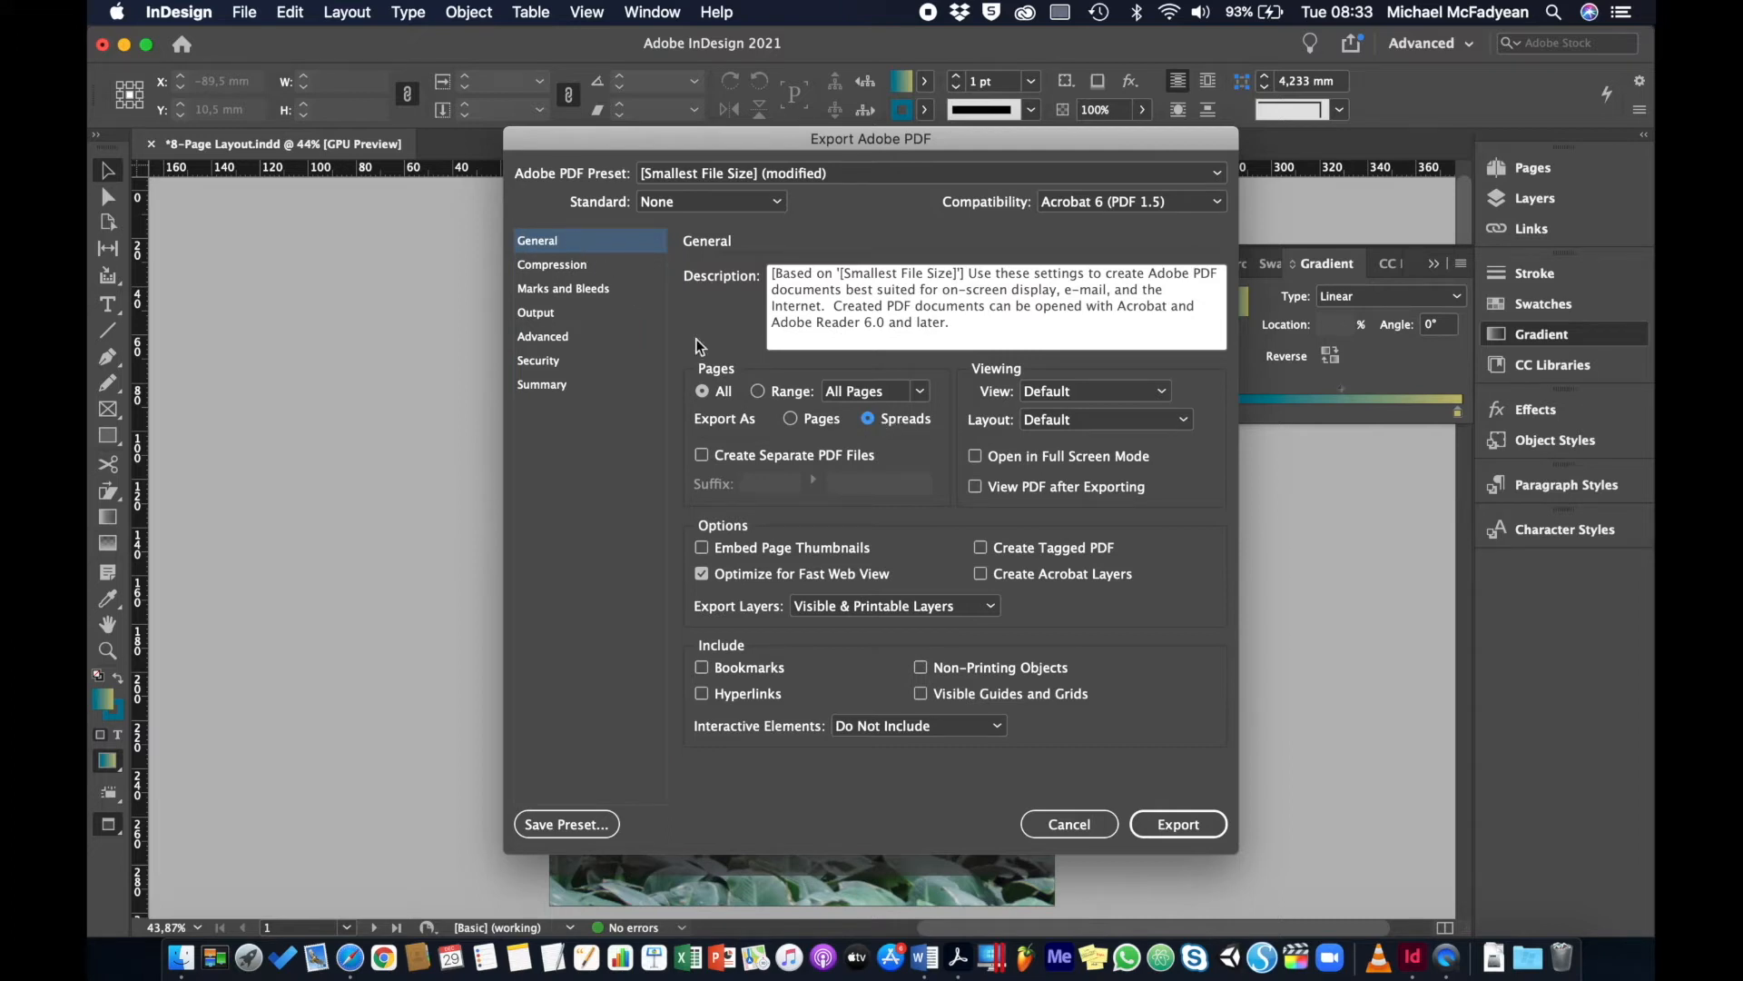
left_click(976, 486)
left_click(1163, 819)
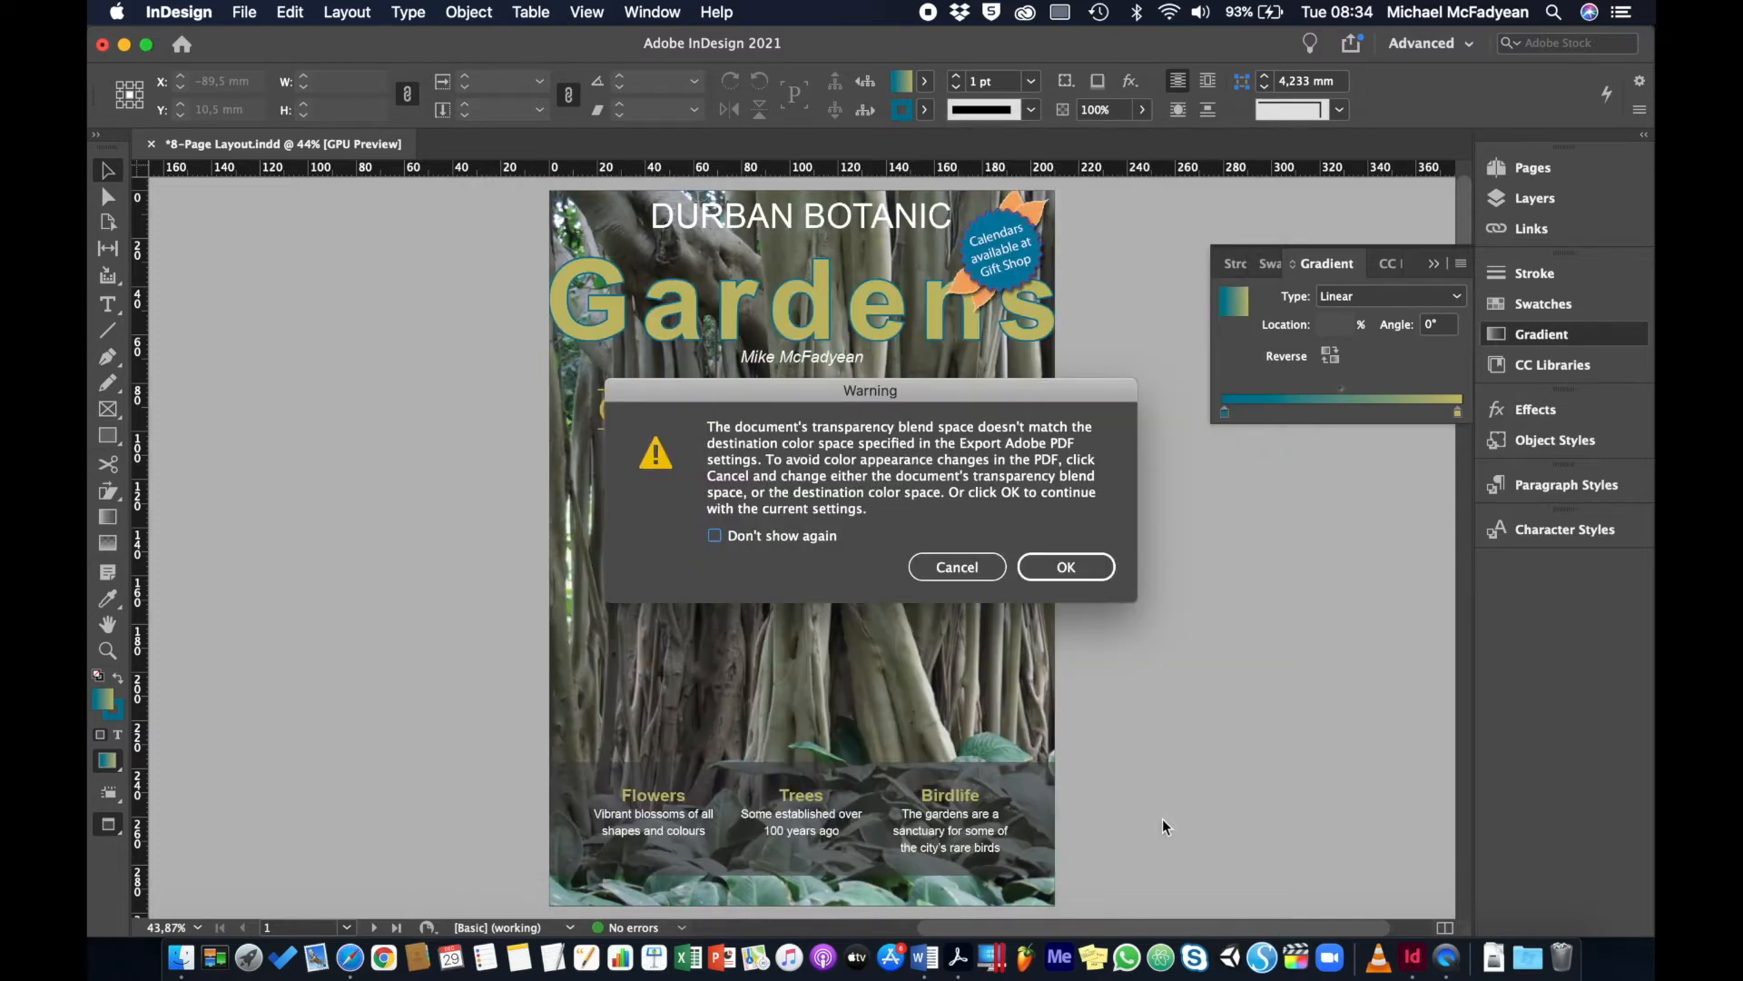
left_click(1082, 567)
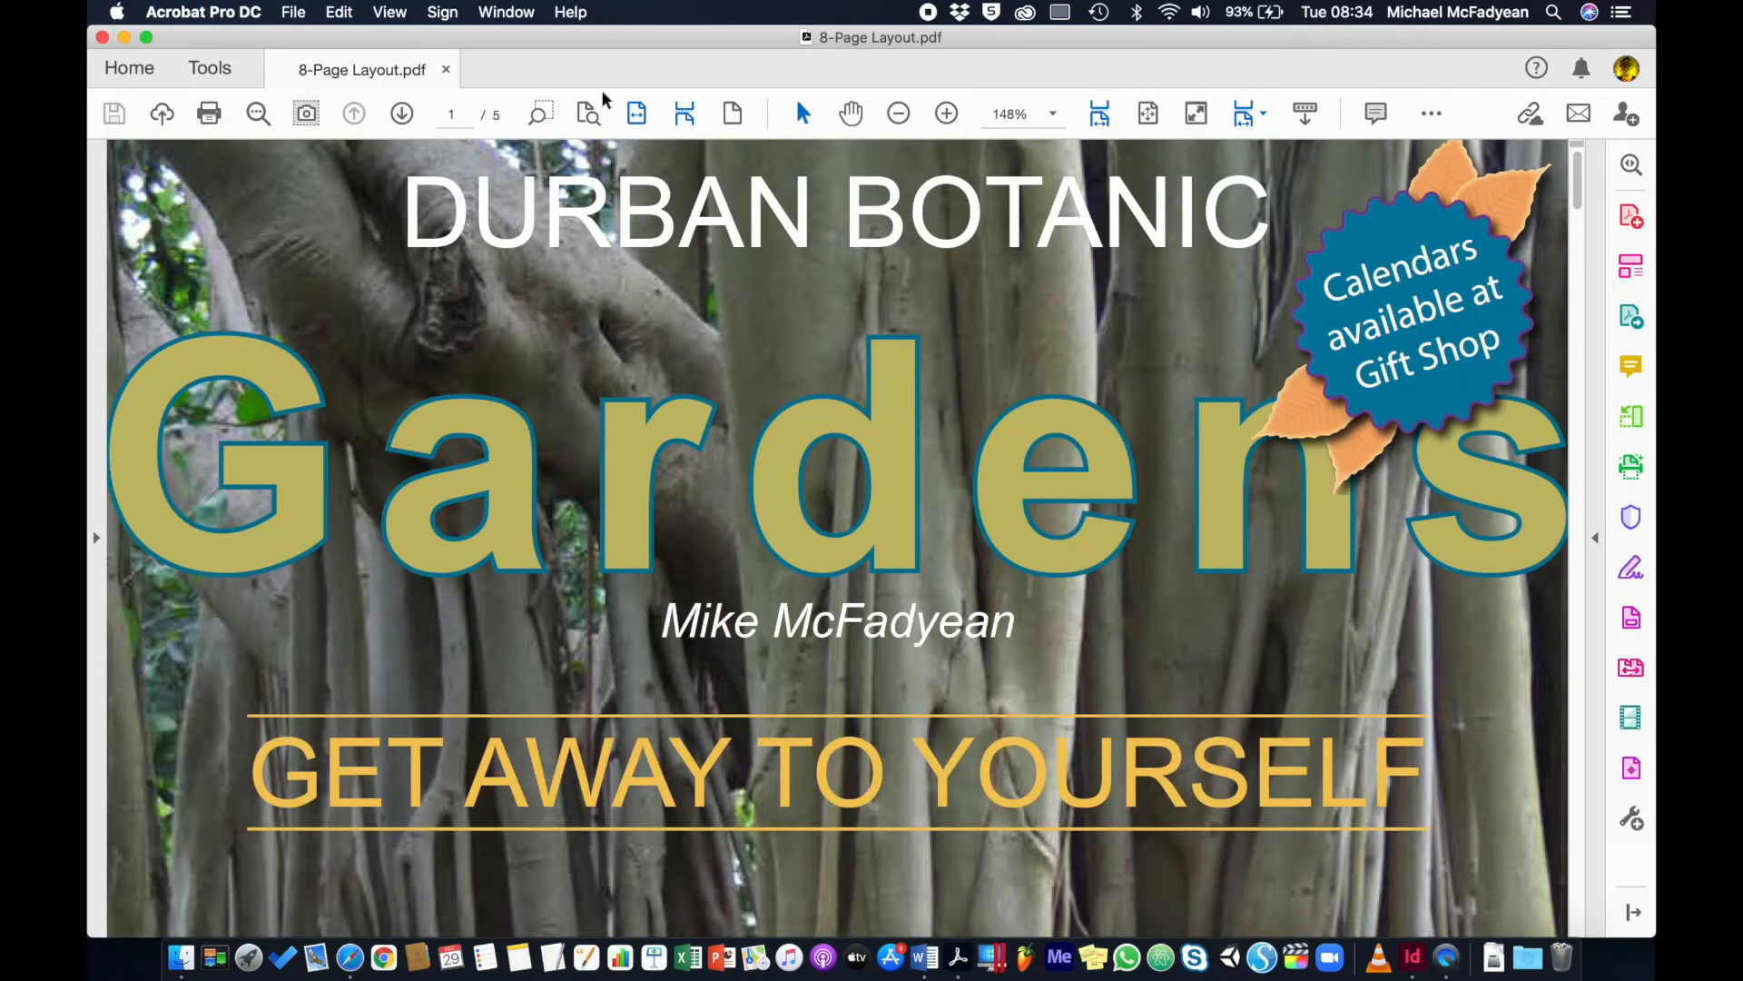
Fit one full page in view in Acrobat, look through the exported spreads to the last page, and close the PDF.
left_click(589, 114)
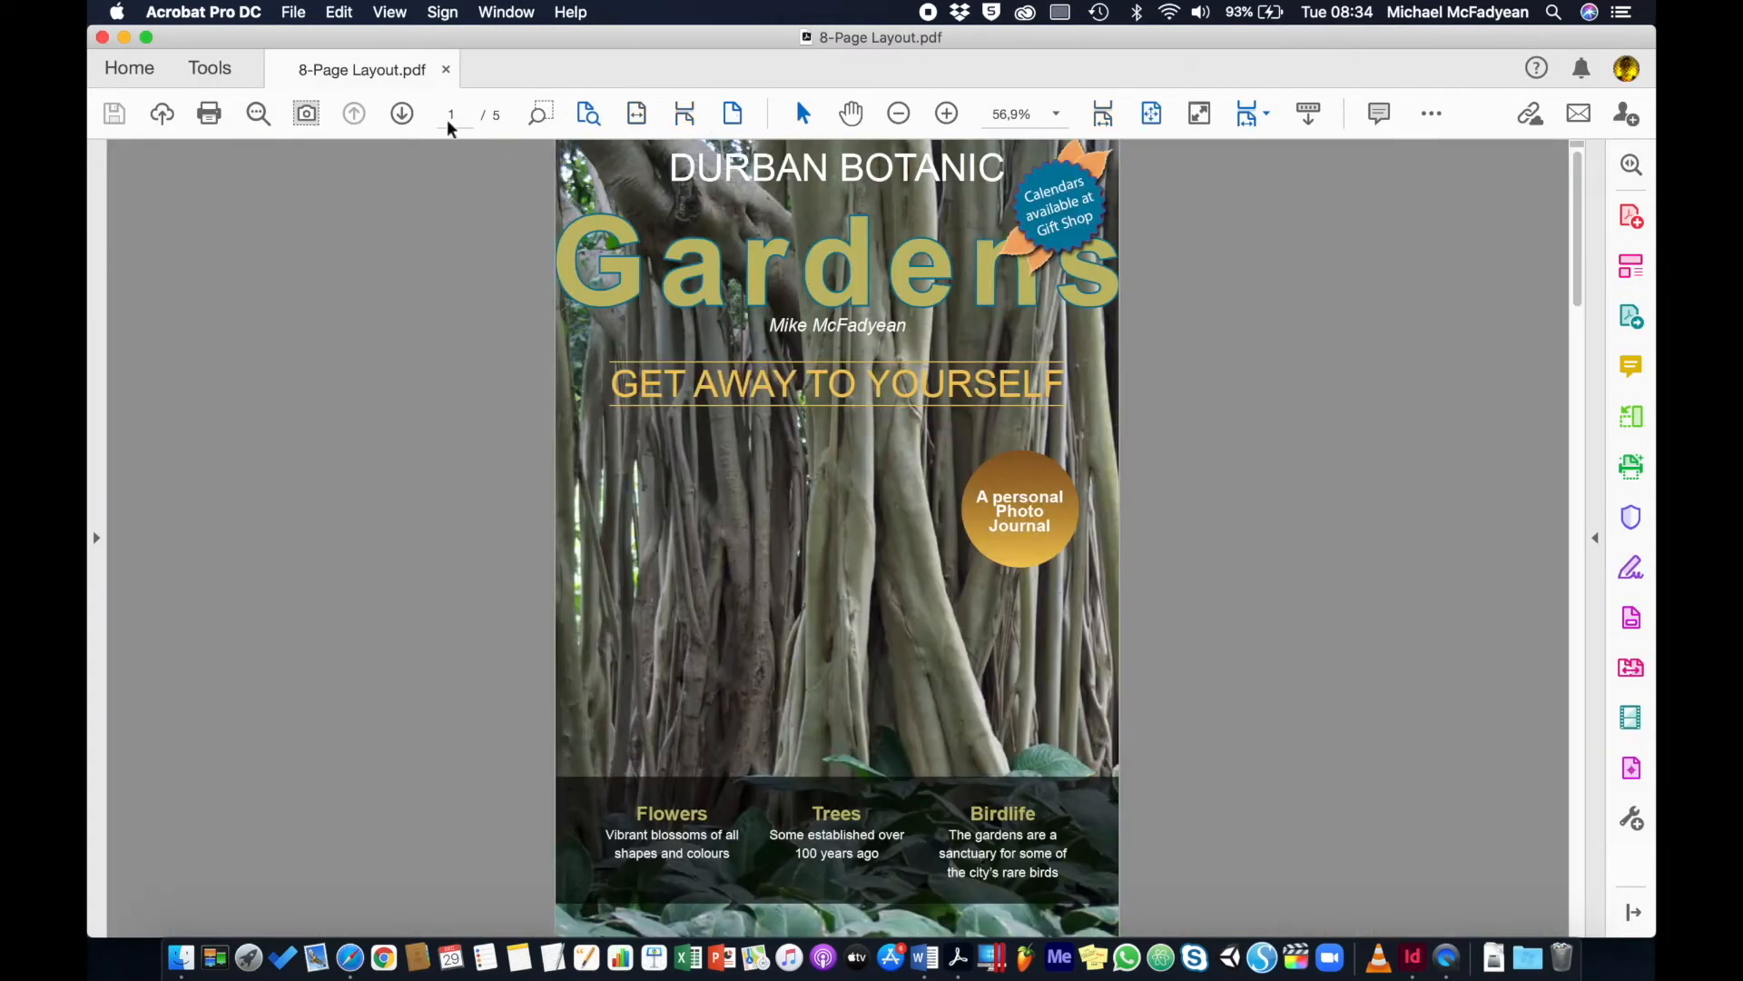
left_click(402, 113)
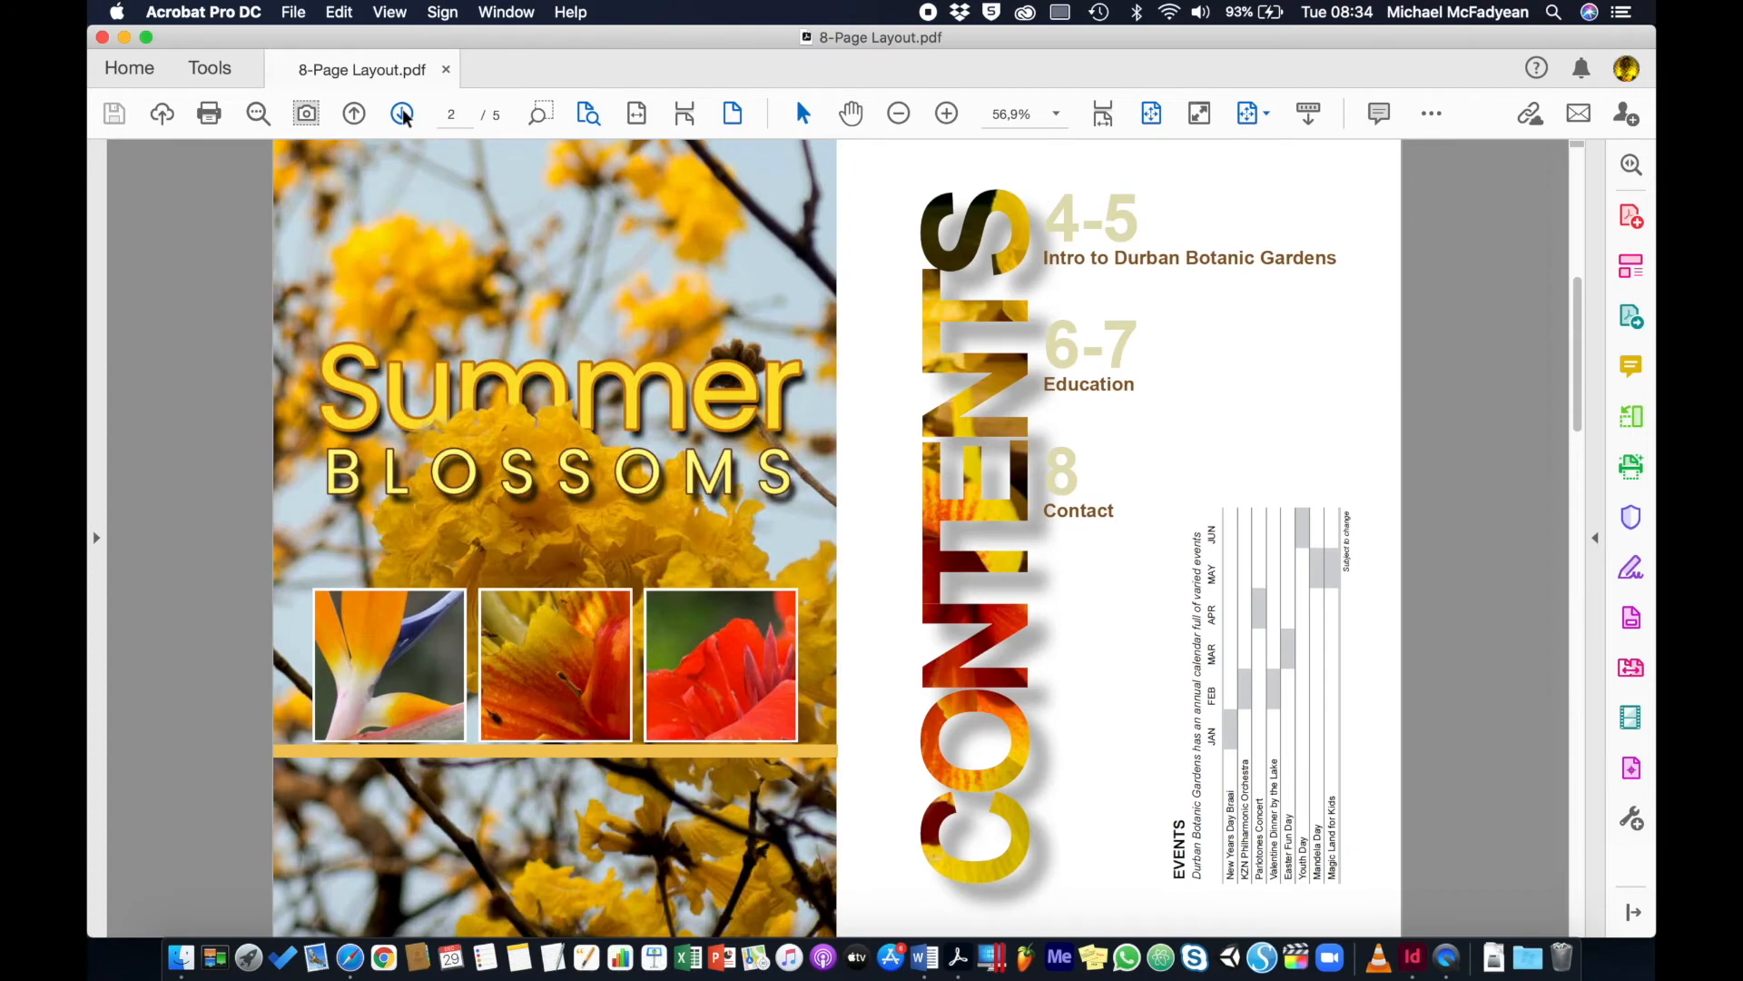
left_click(403, 114)
left_click(402, 114)
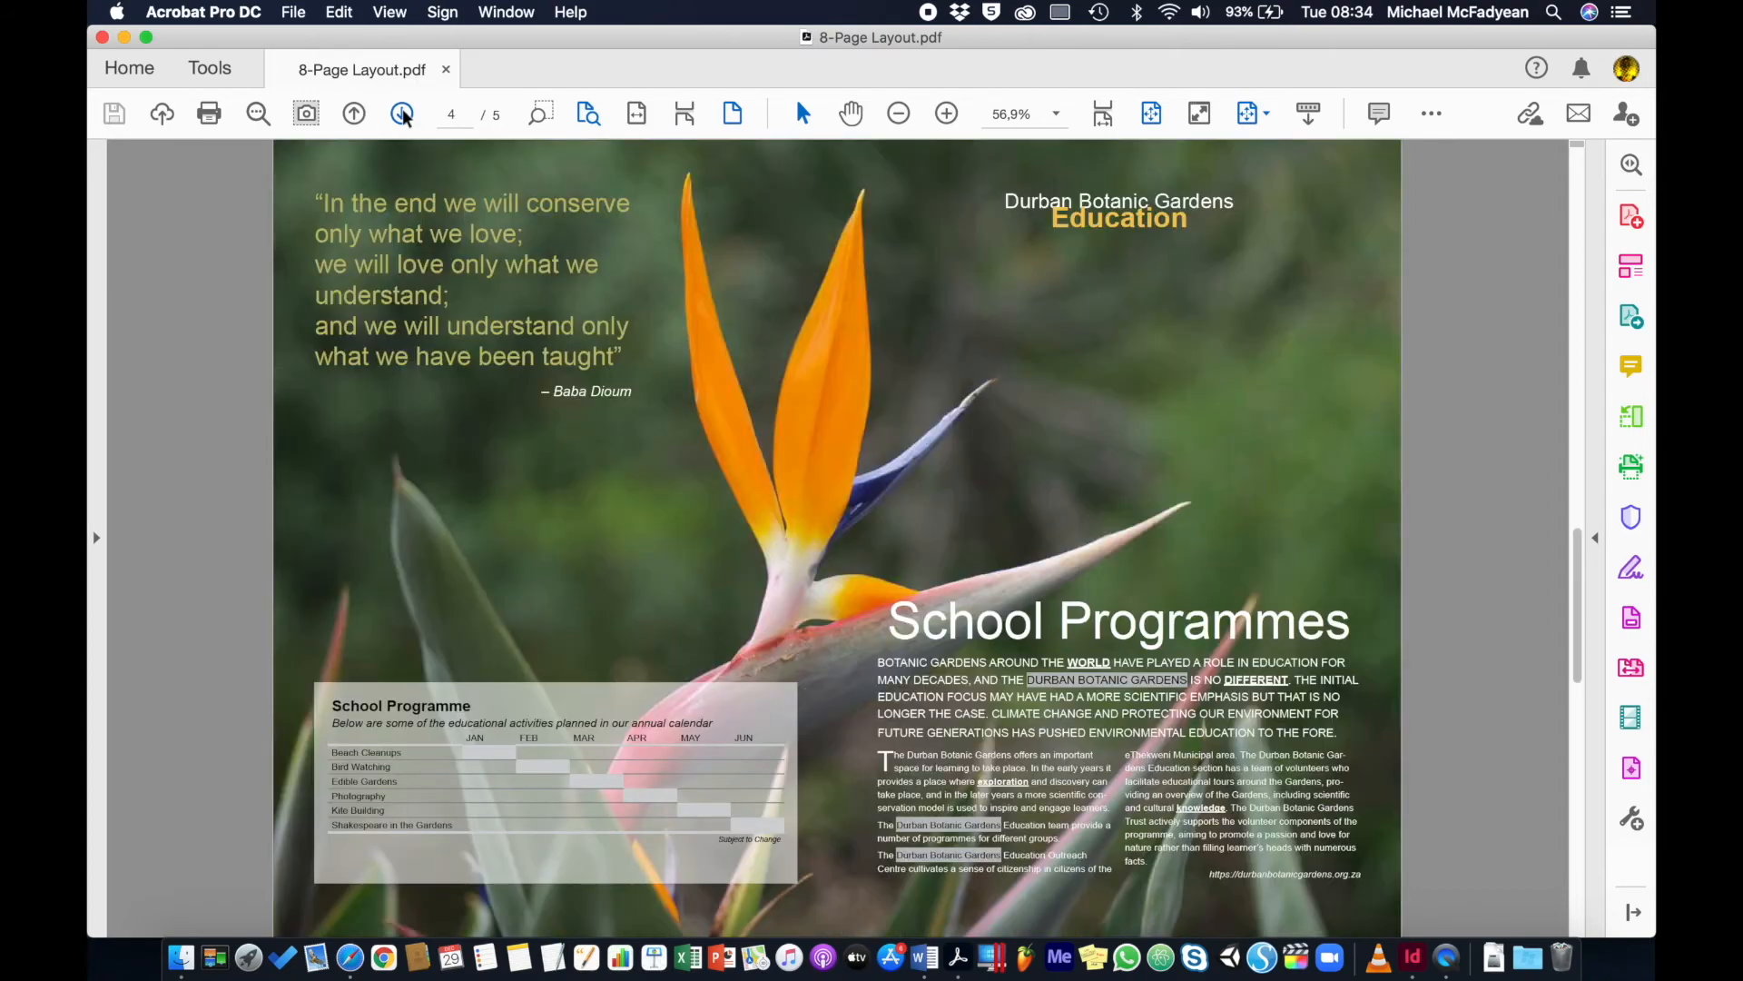
left_click(402, 113)
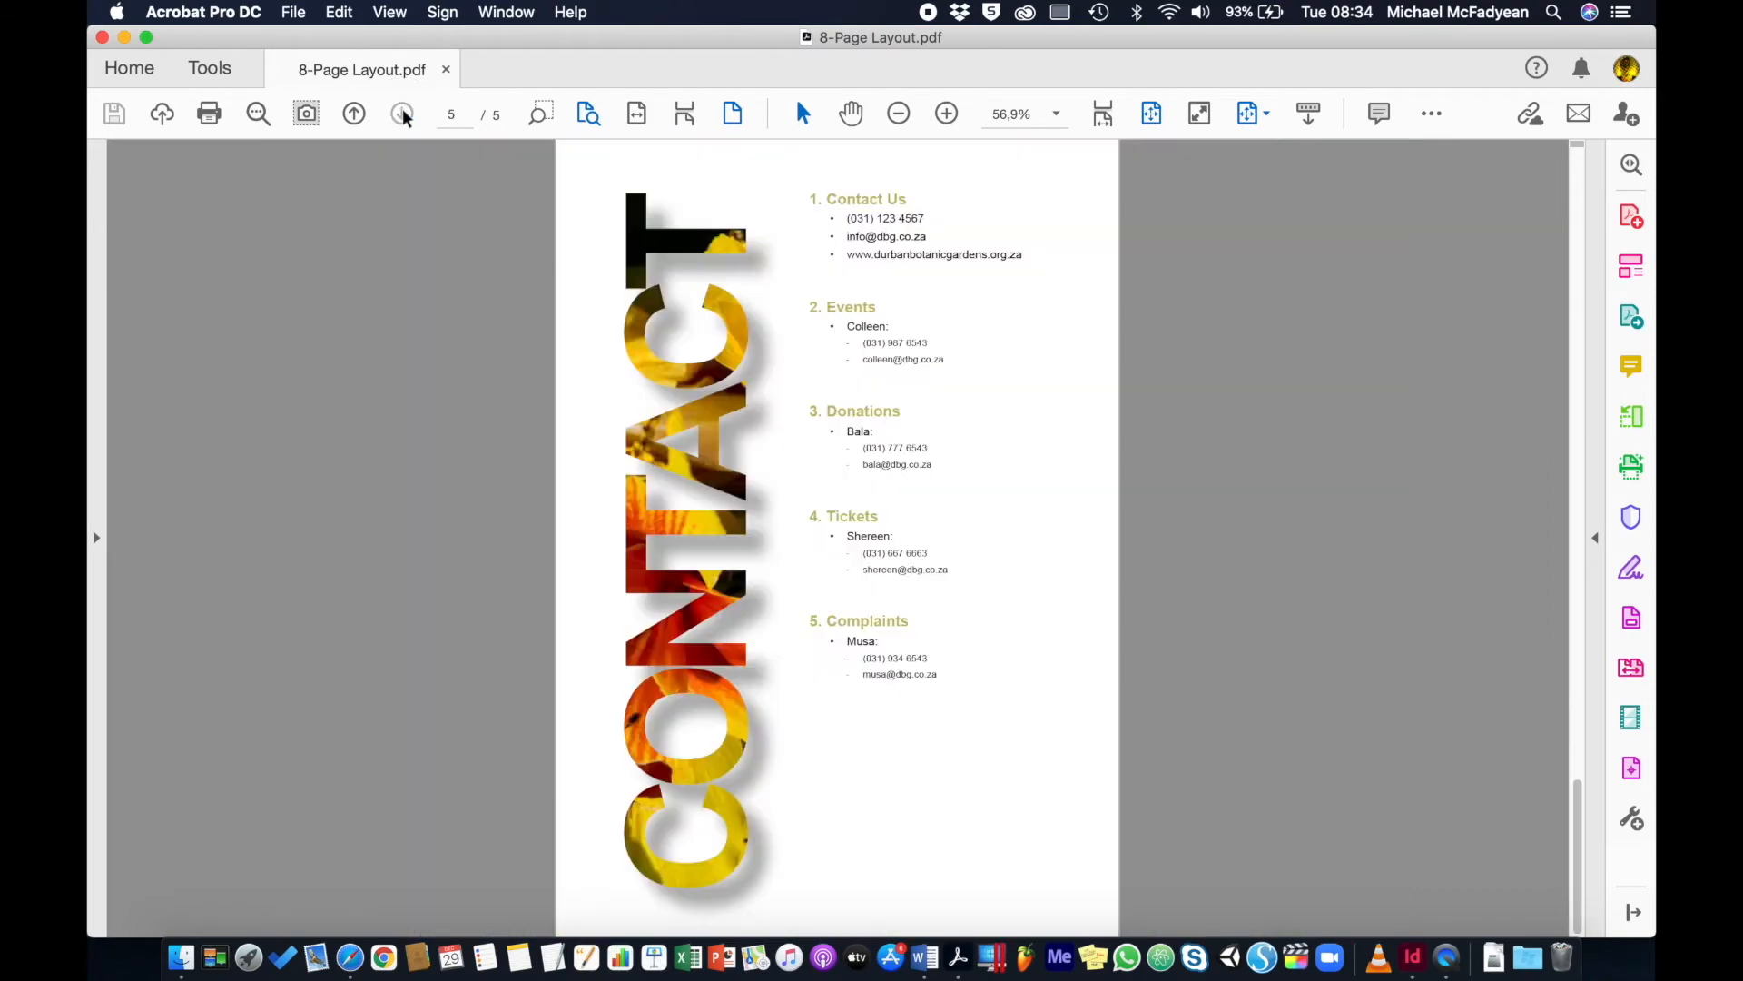
left_click(446, 71)
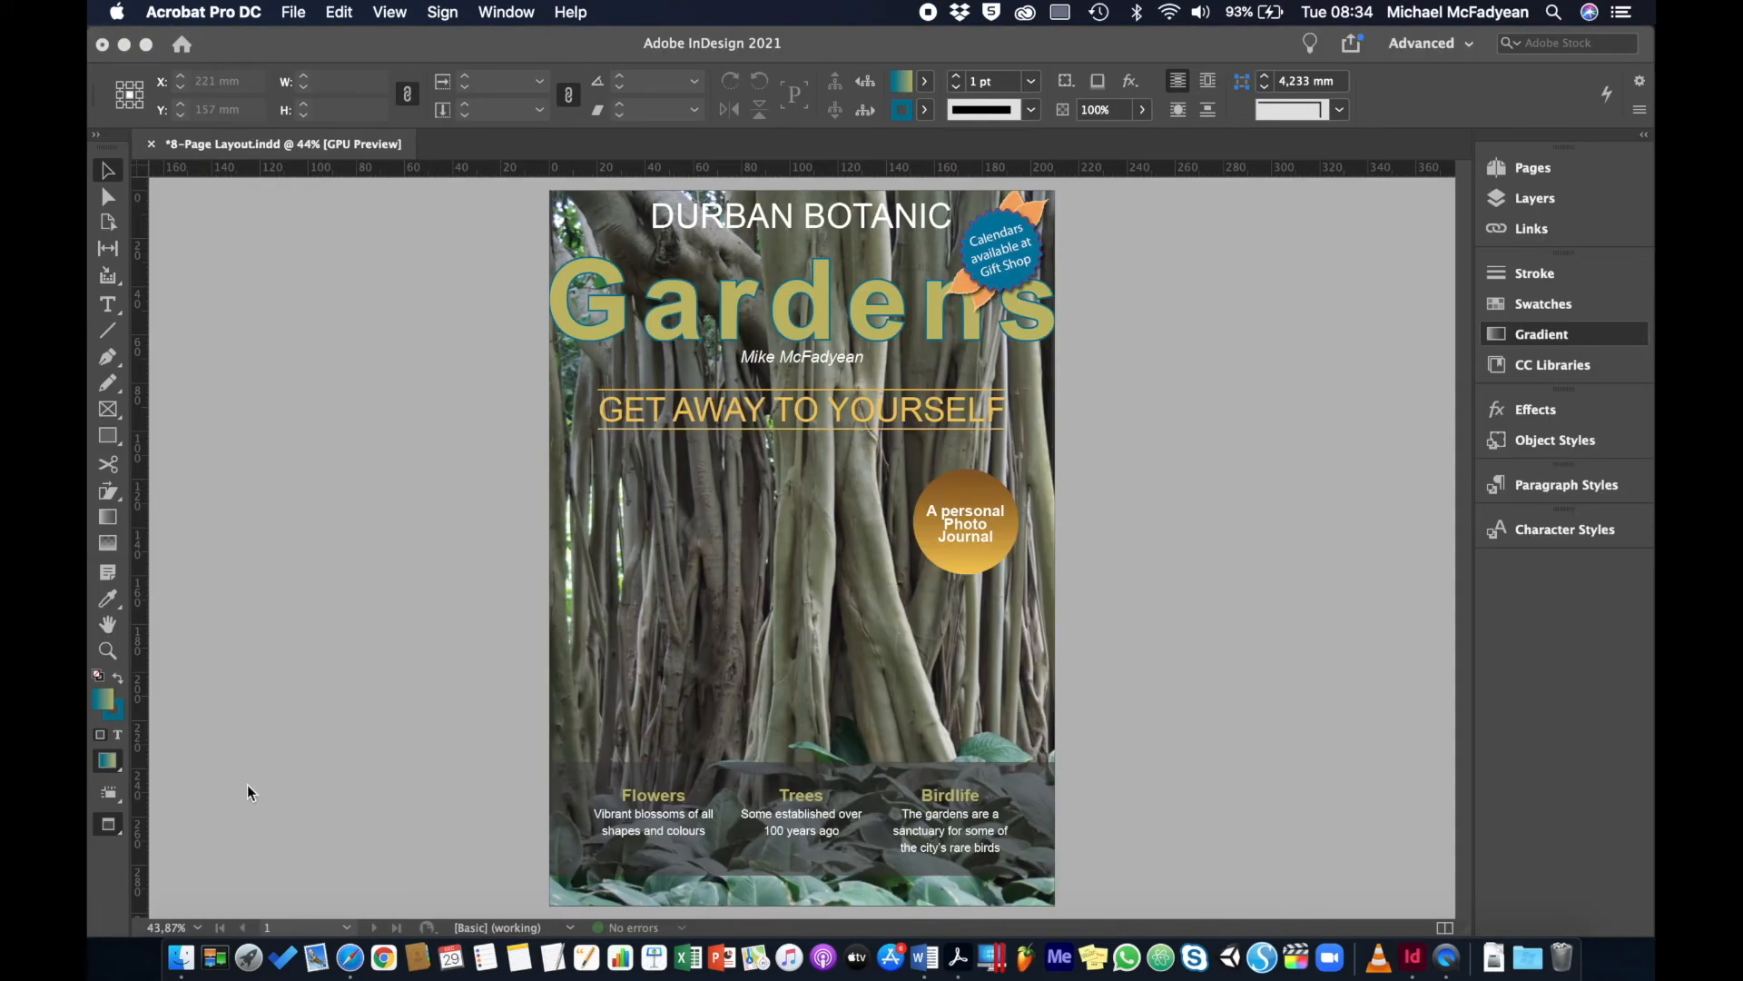
Switch to Finder and check the file size of the spreads version of 8-Page Layout.pdf.
left_click(181, 958)
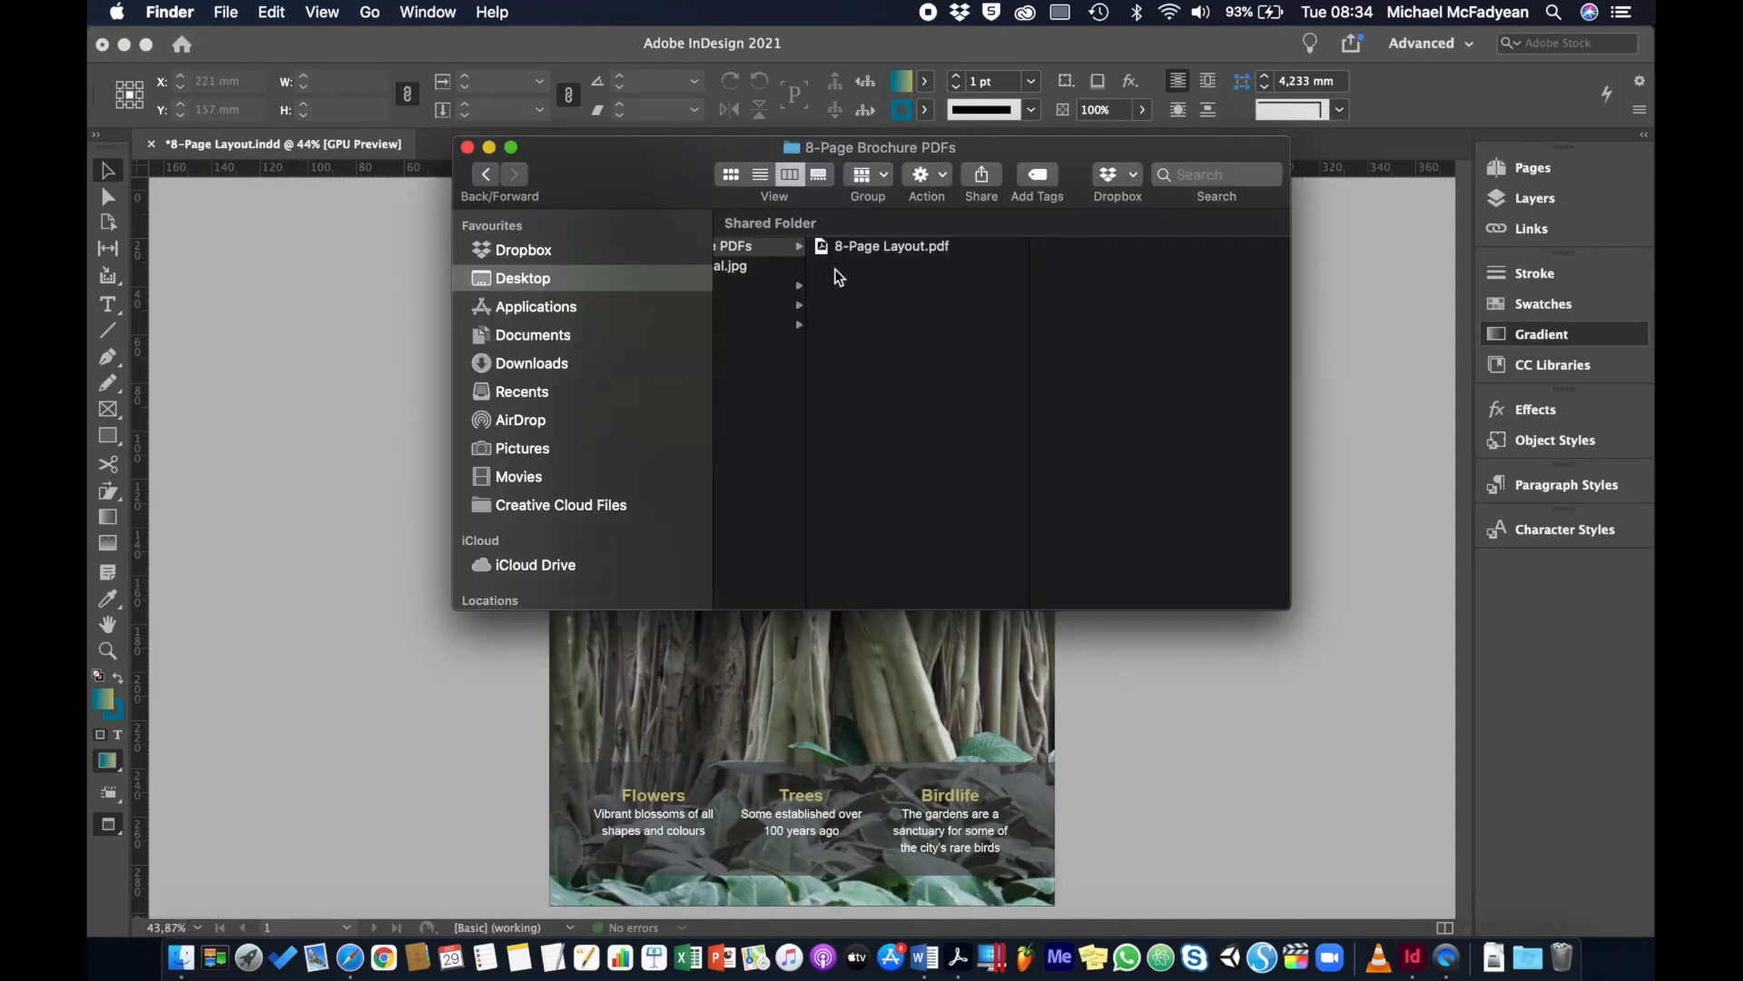
left_click(825, 246)
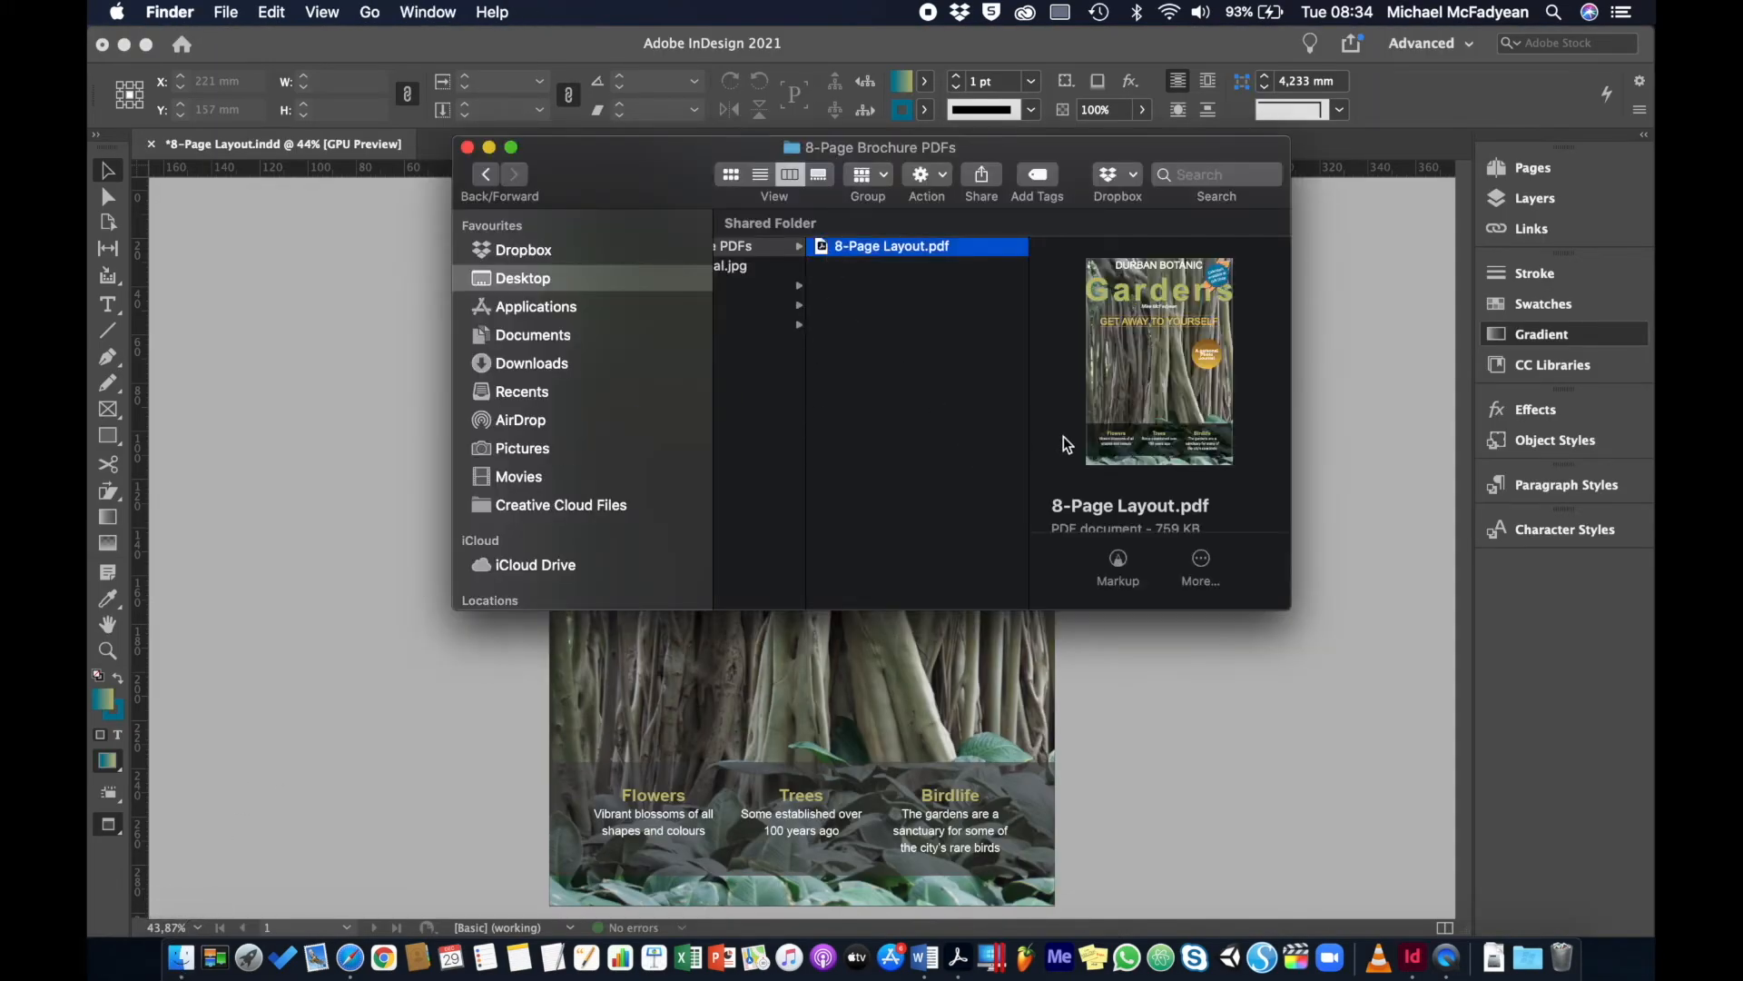
scroll(1066, 444, "down", 2)
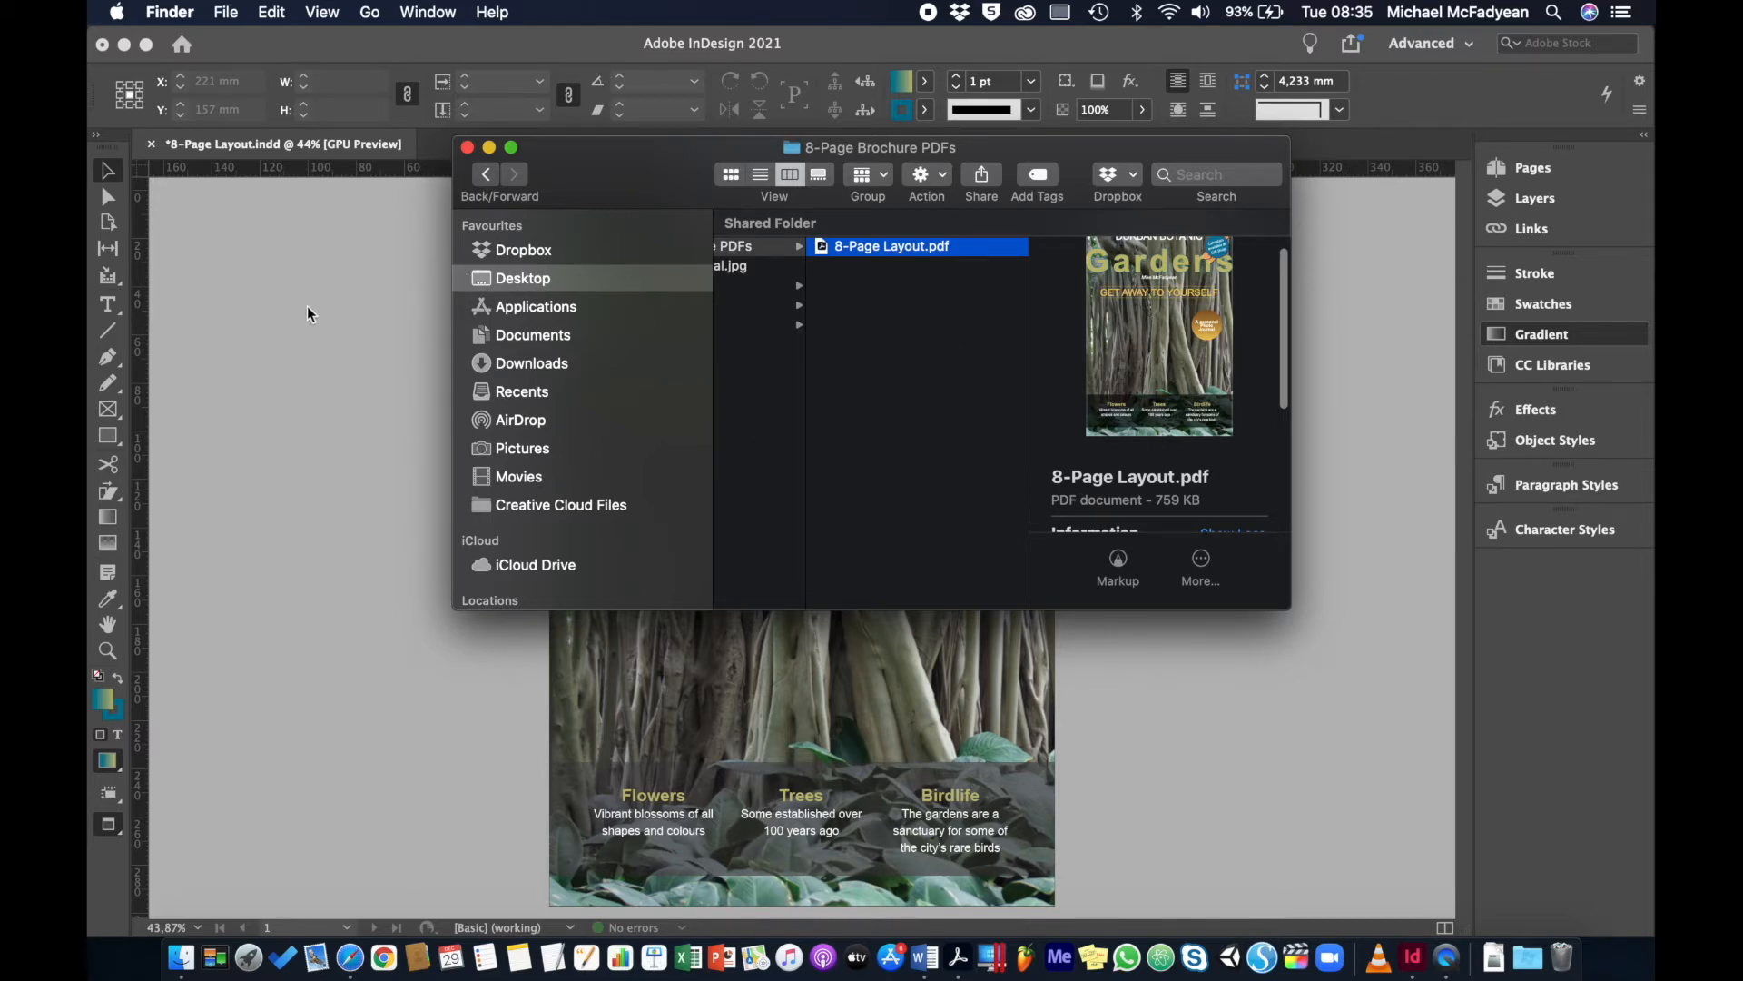
Return to InDesign and start a High Quality Print PDF export named "8-Page Layout - High Quality Print.pdf" in the 8-Page Brochure PDFs folder.
left_click(325, 385)
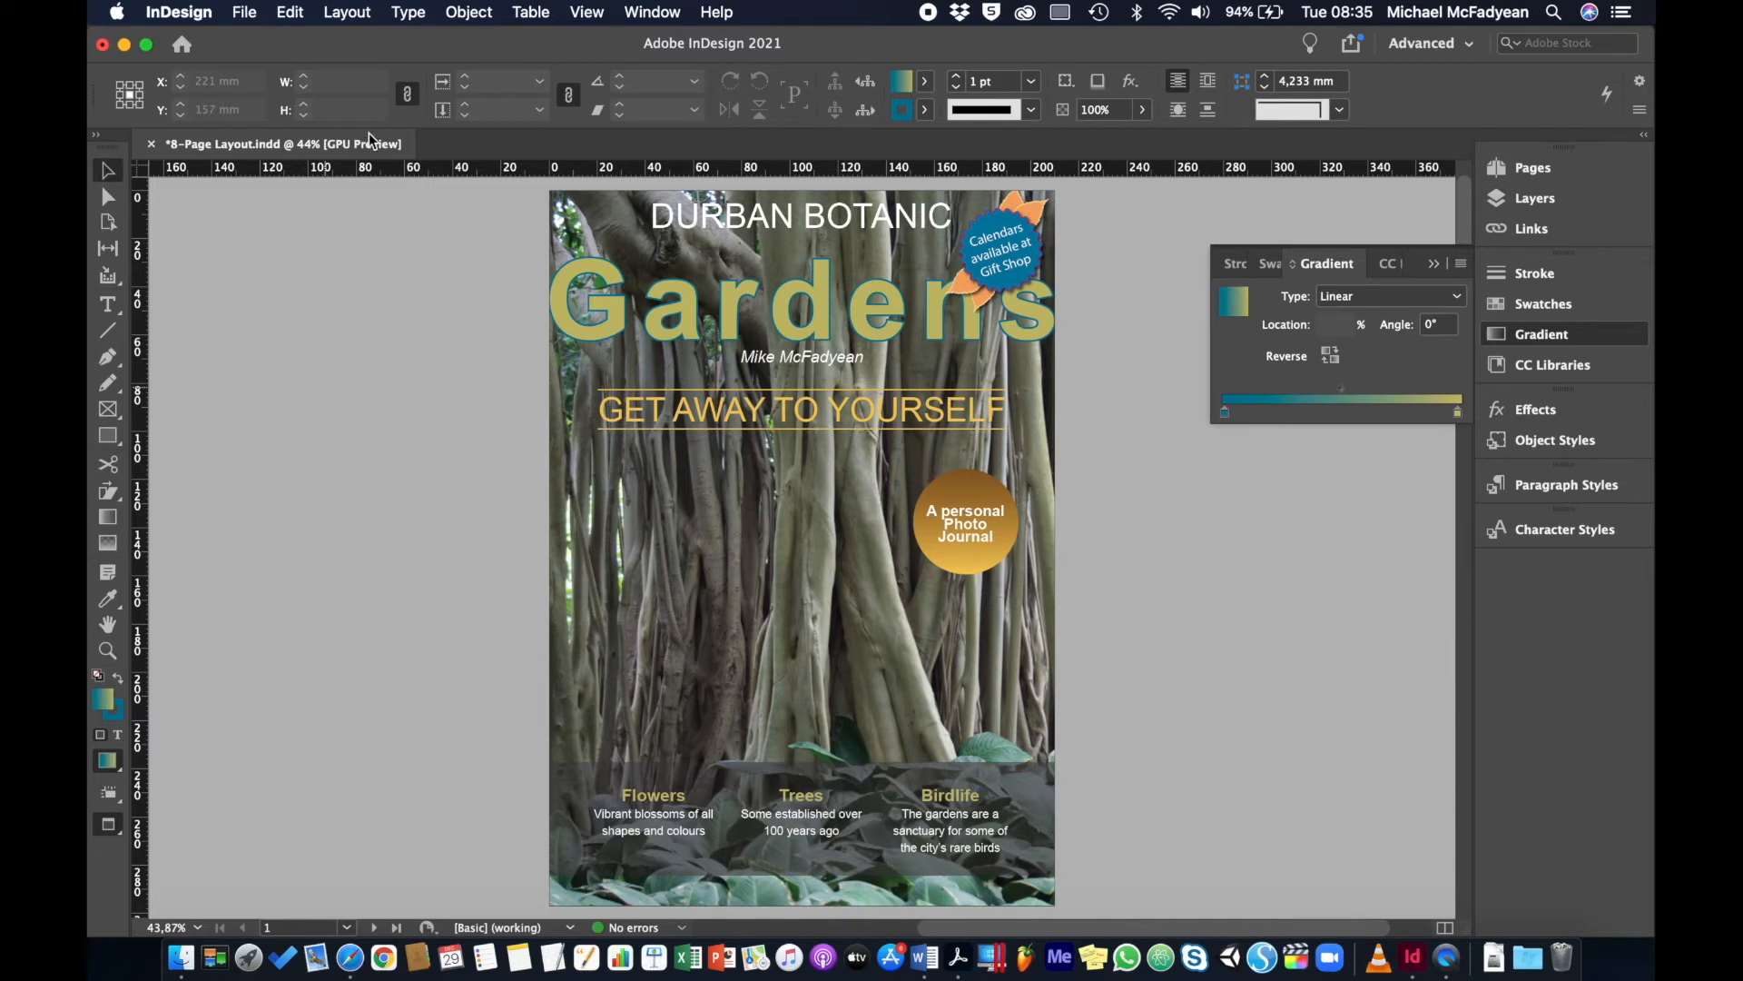
left_click(243, 13)
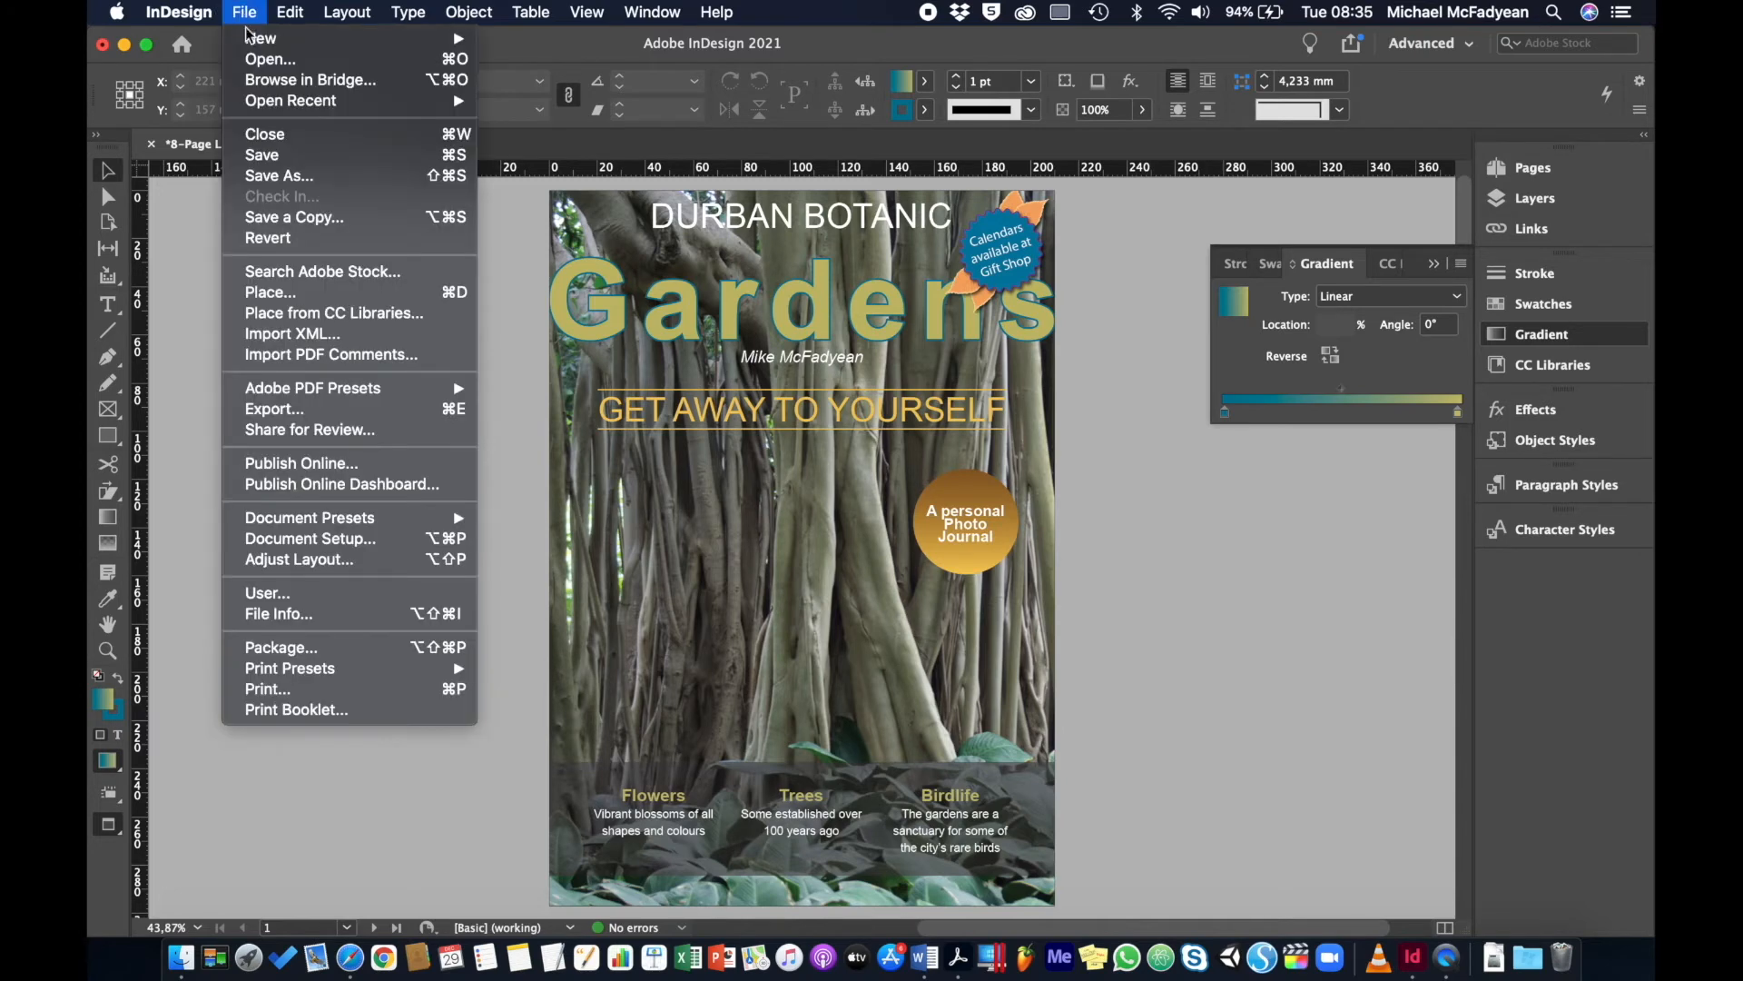
mouse_move(315, 394)
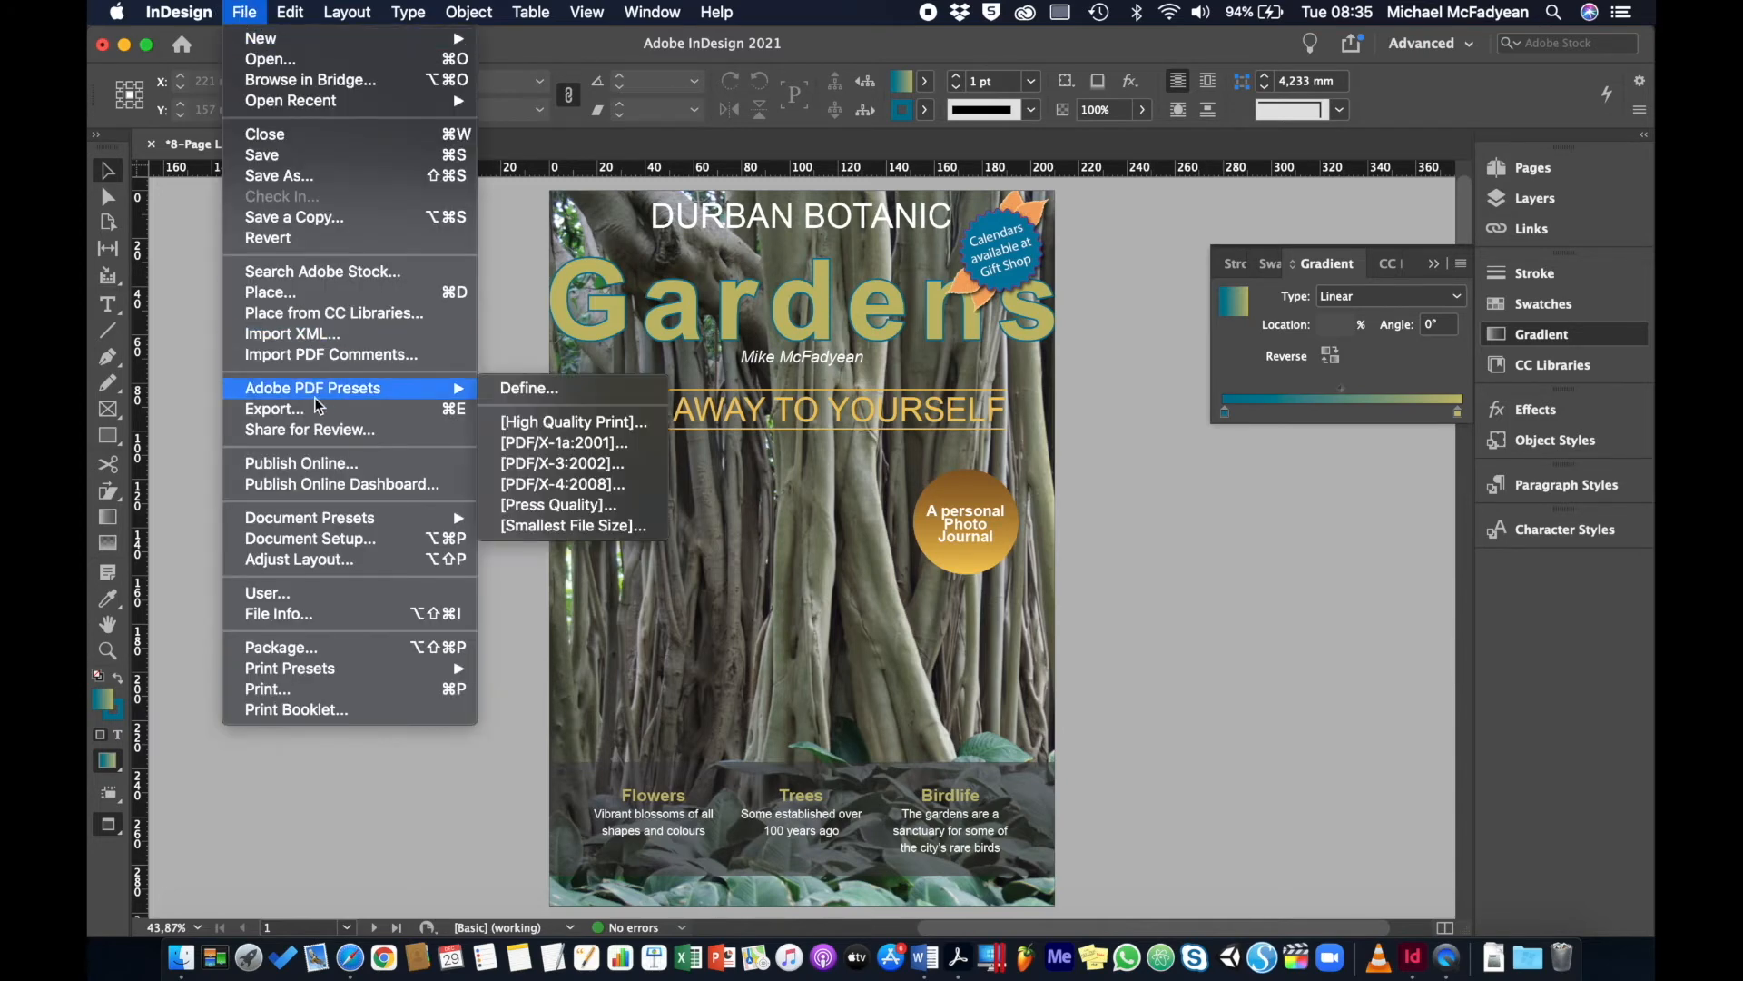
left_click(546, 423)
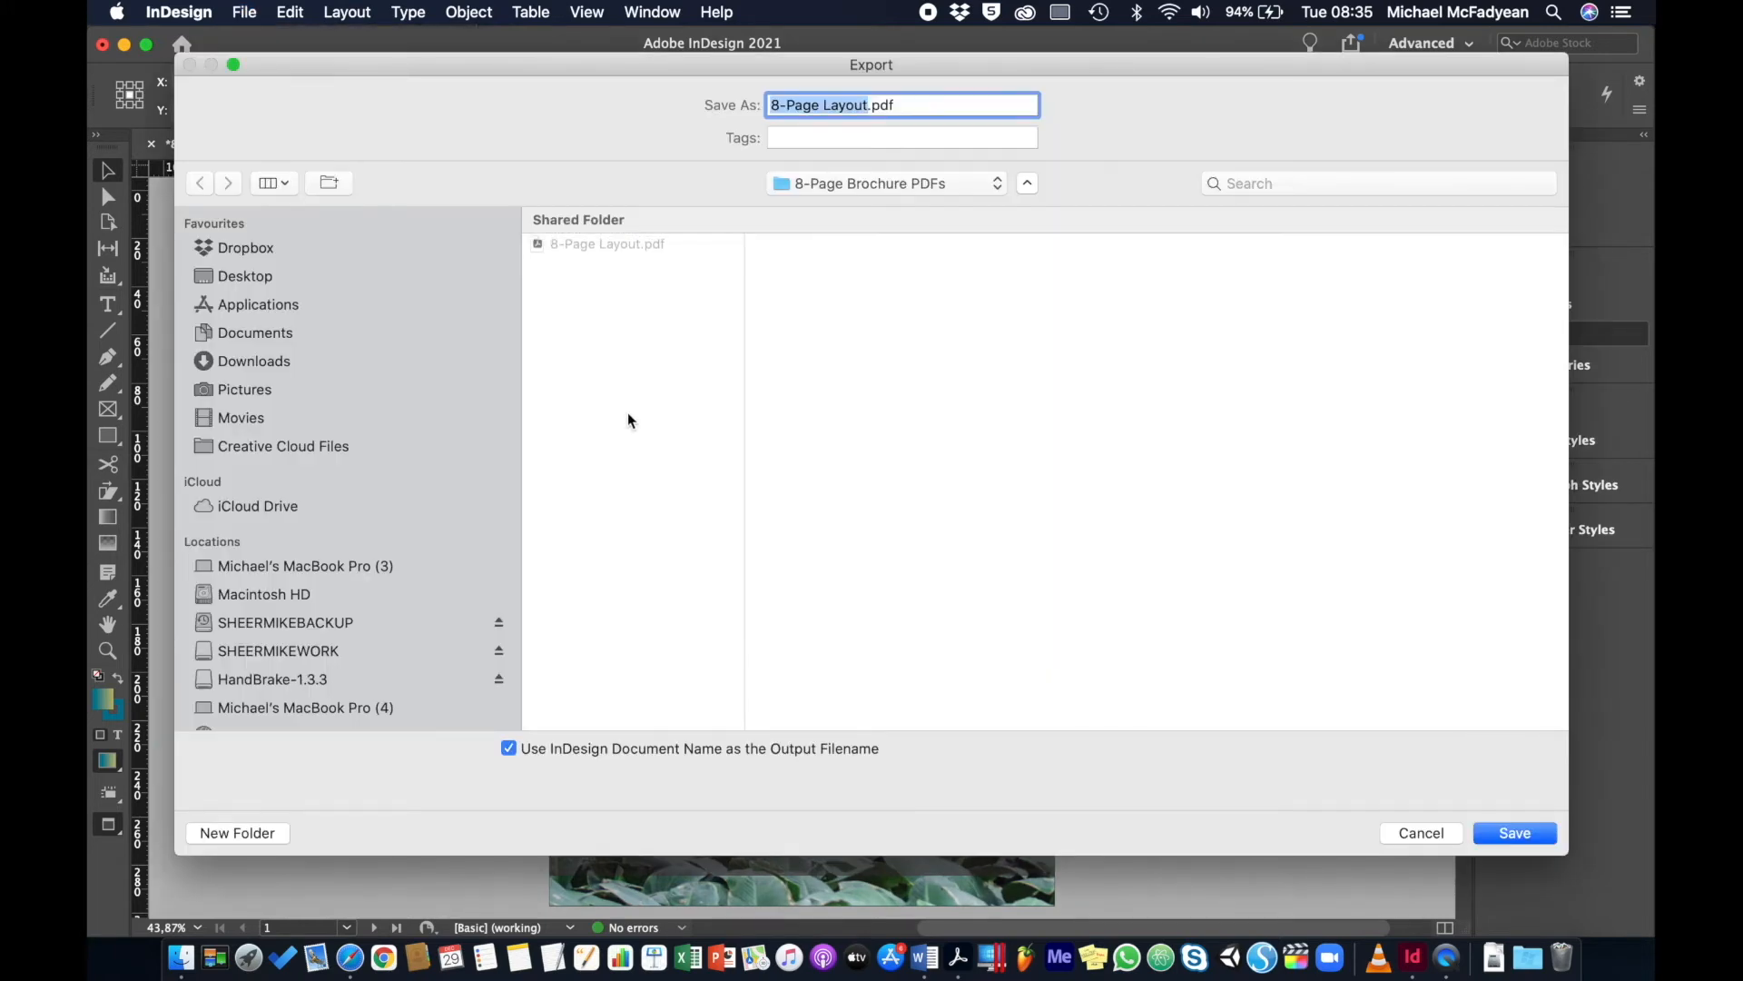
left_click(863, 107)
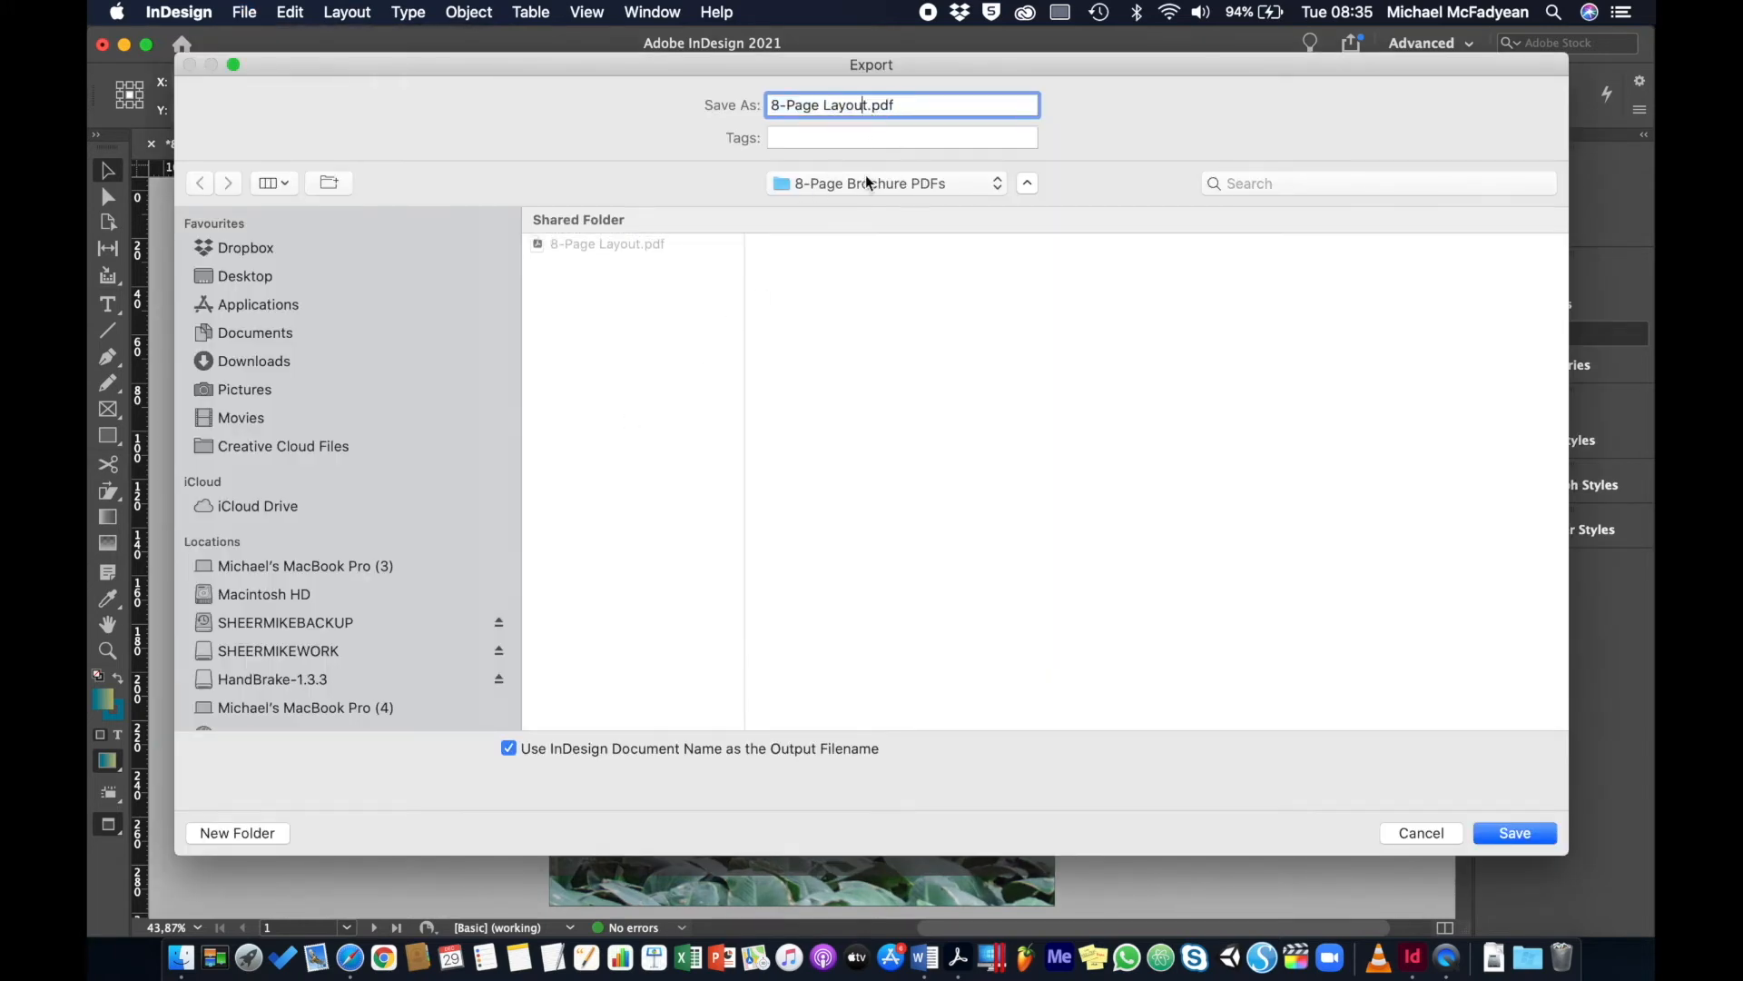
type("- High ")
type("Quality ")
type("Print")
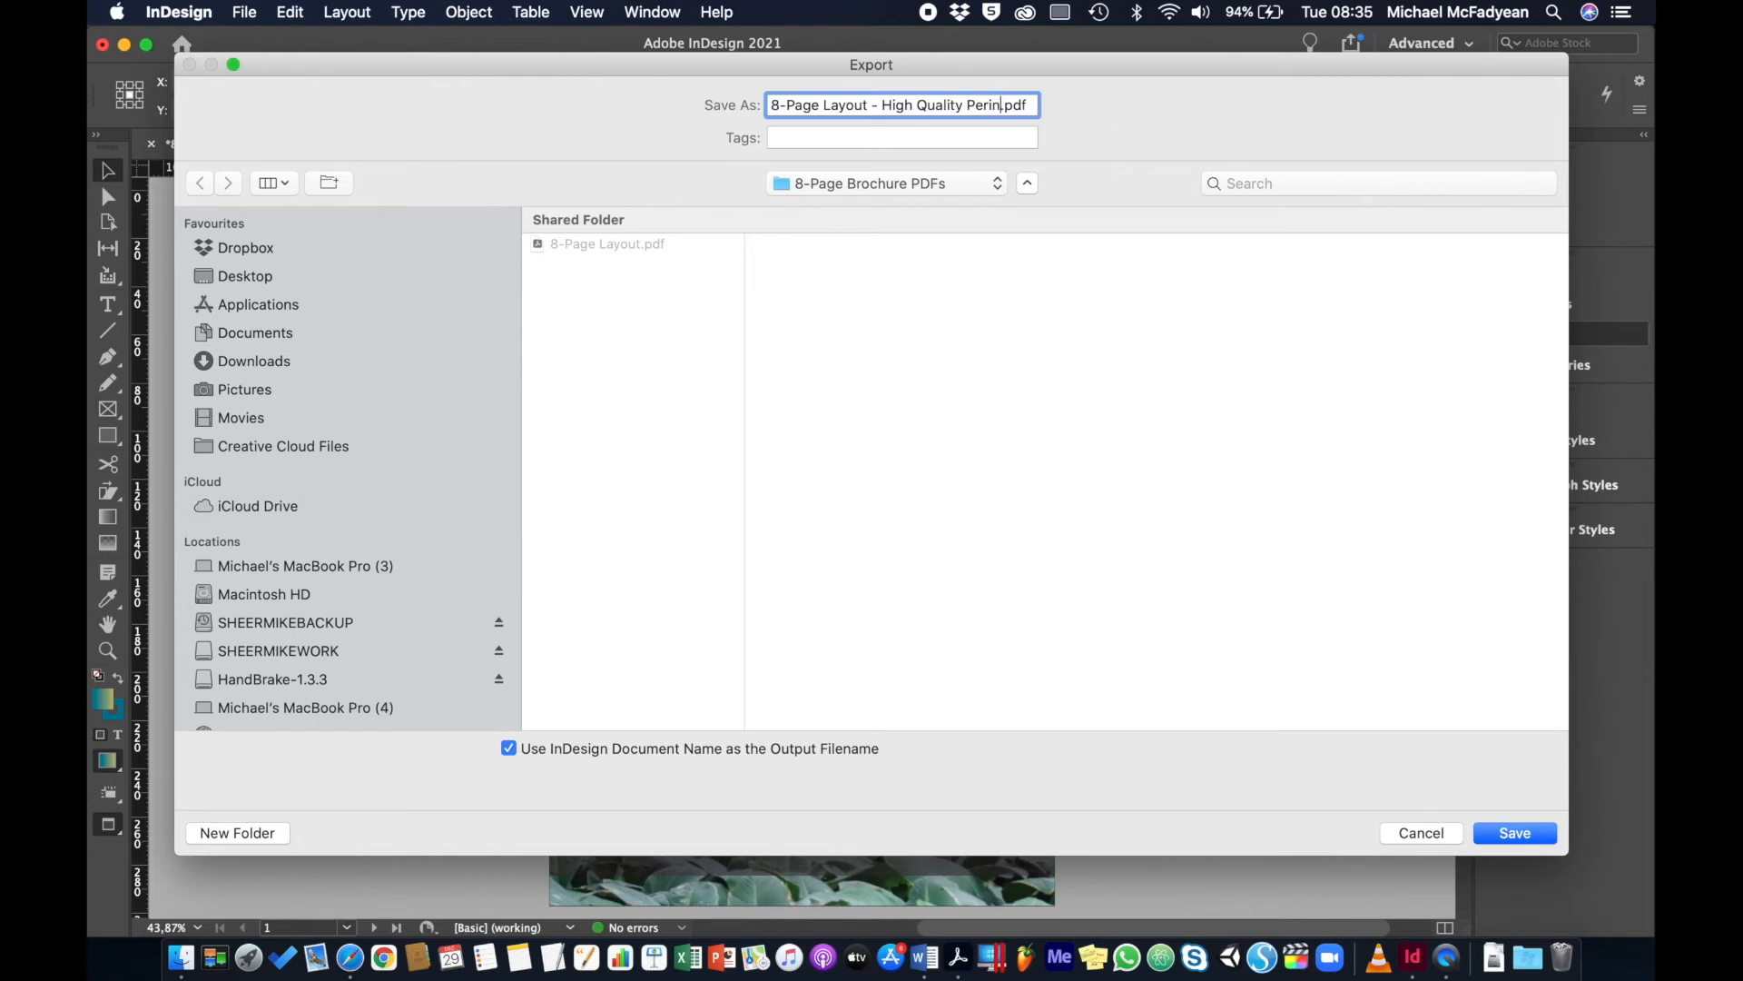
key("BackSpace")
key("BackSpace")
type("nt")
left_click(1515, 833)
Export all pages as spreads with the PDF opening after export, and fit one full page in view in Acrobat.
left_click(890, 421)
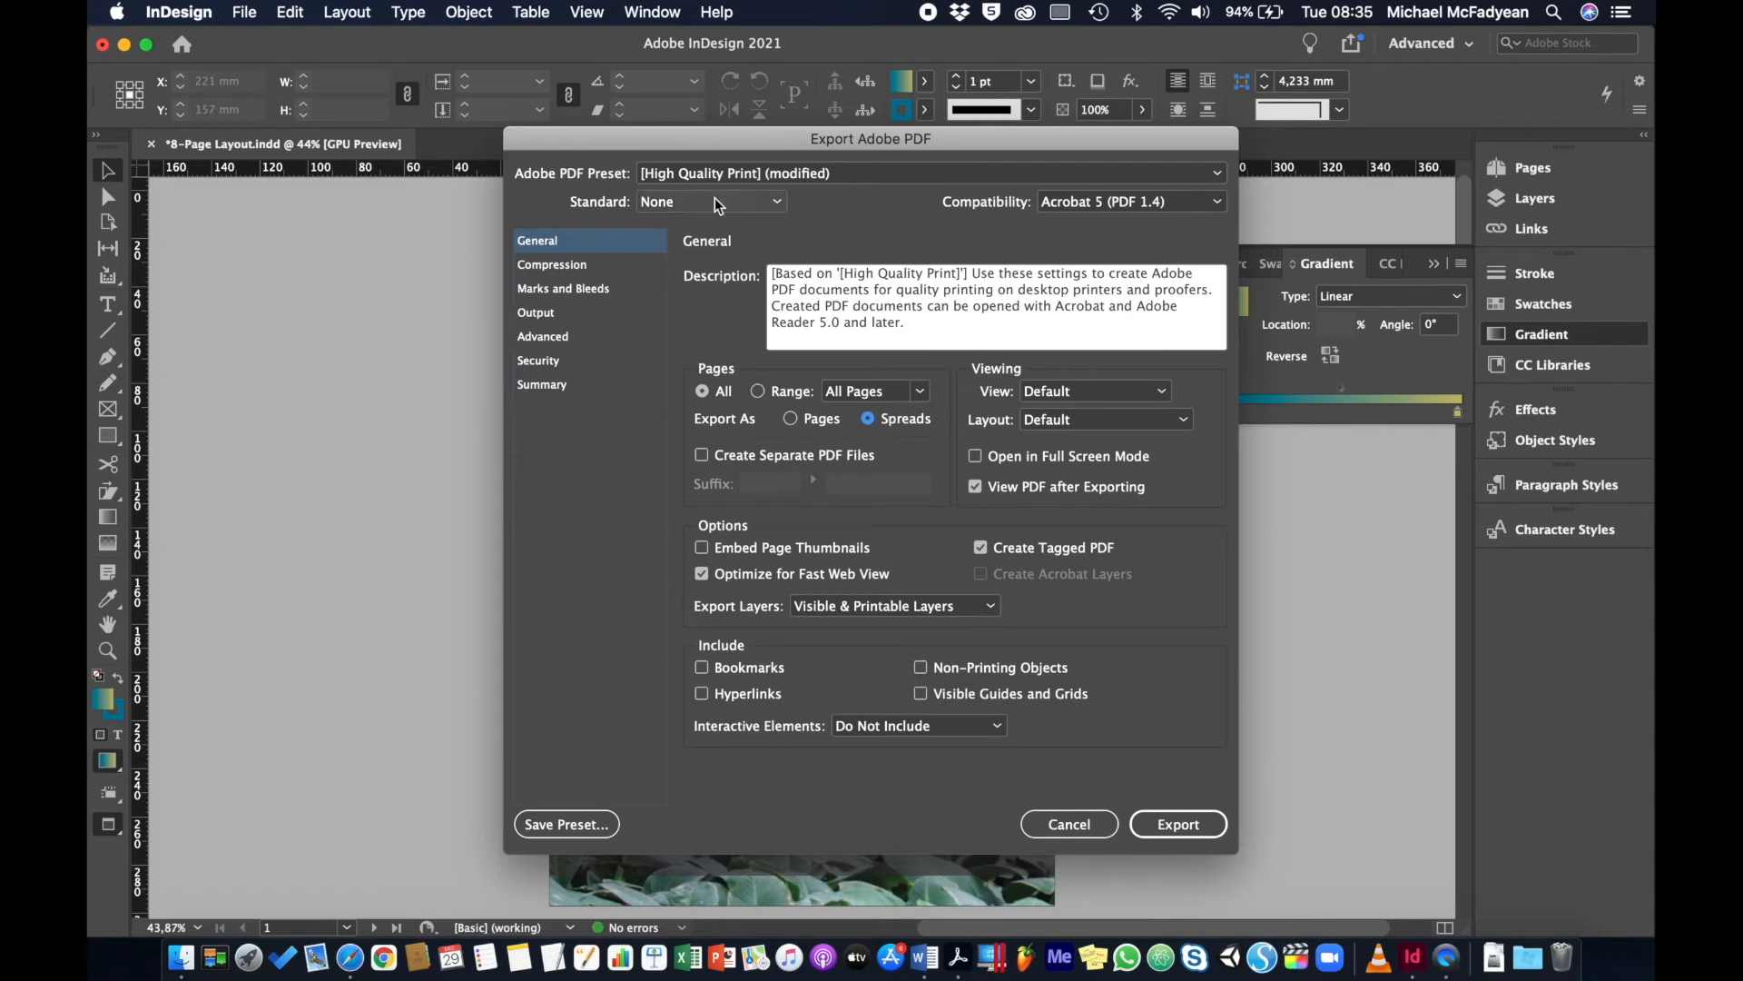
left_click(1166, 830)
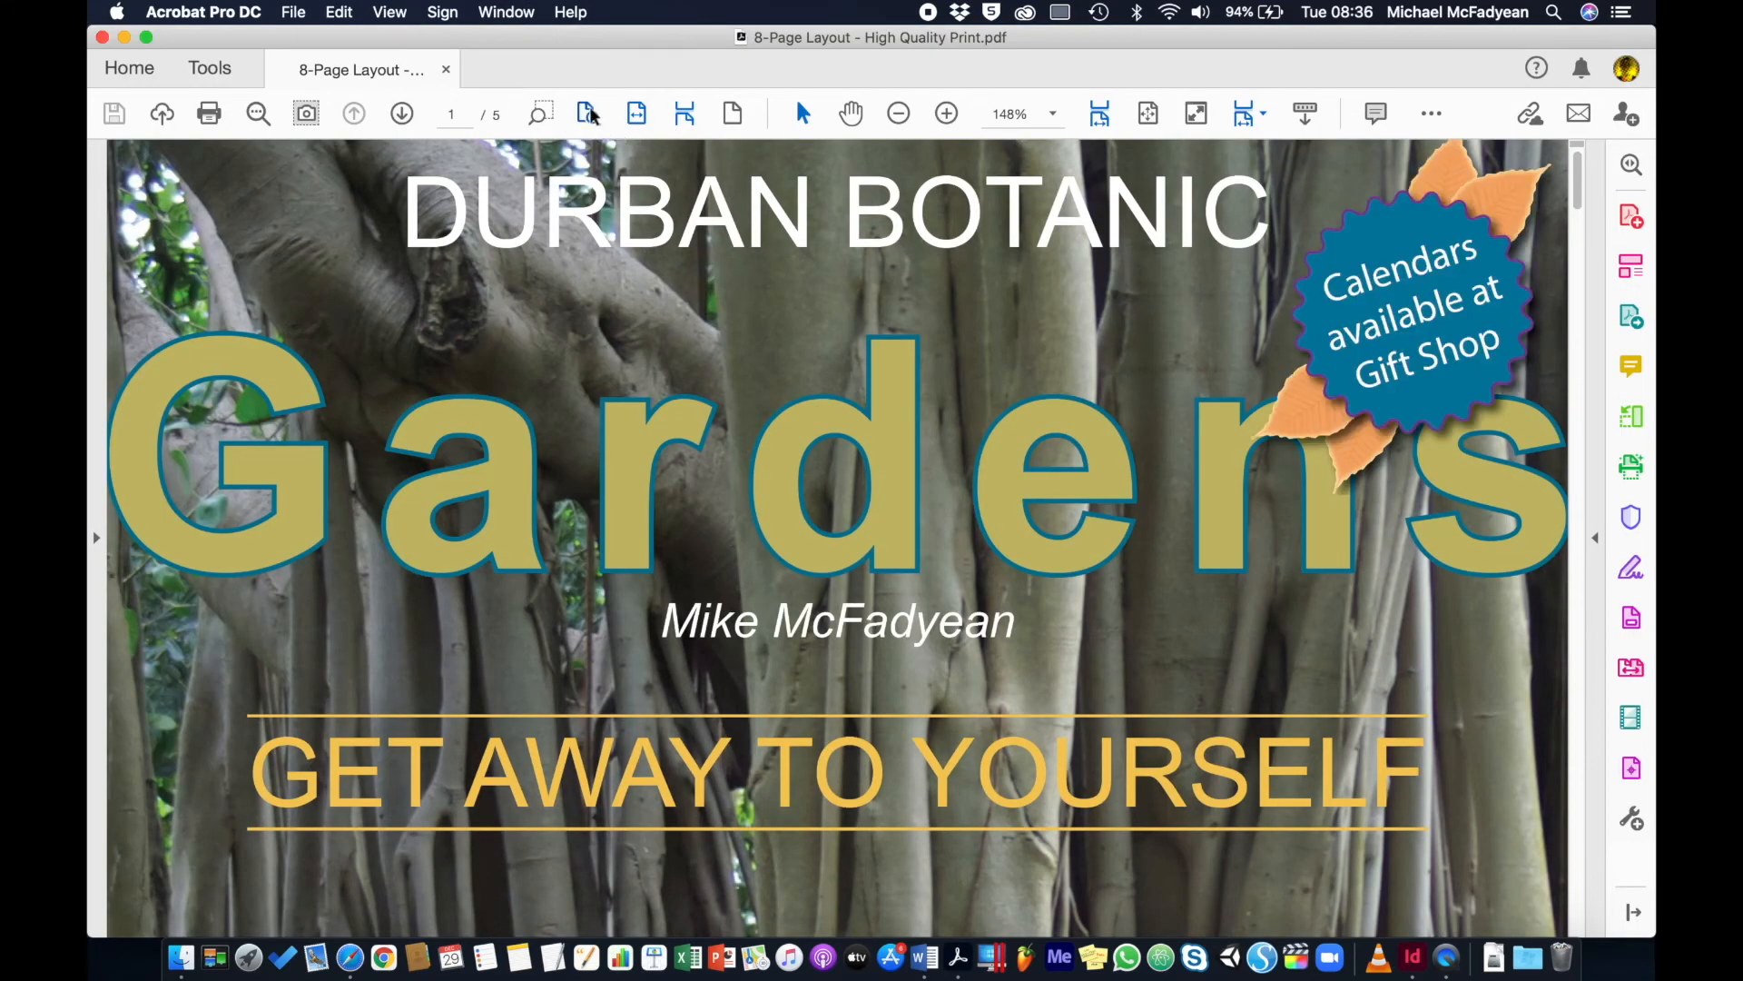
left_click(588, 113)
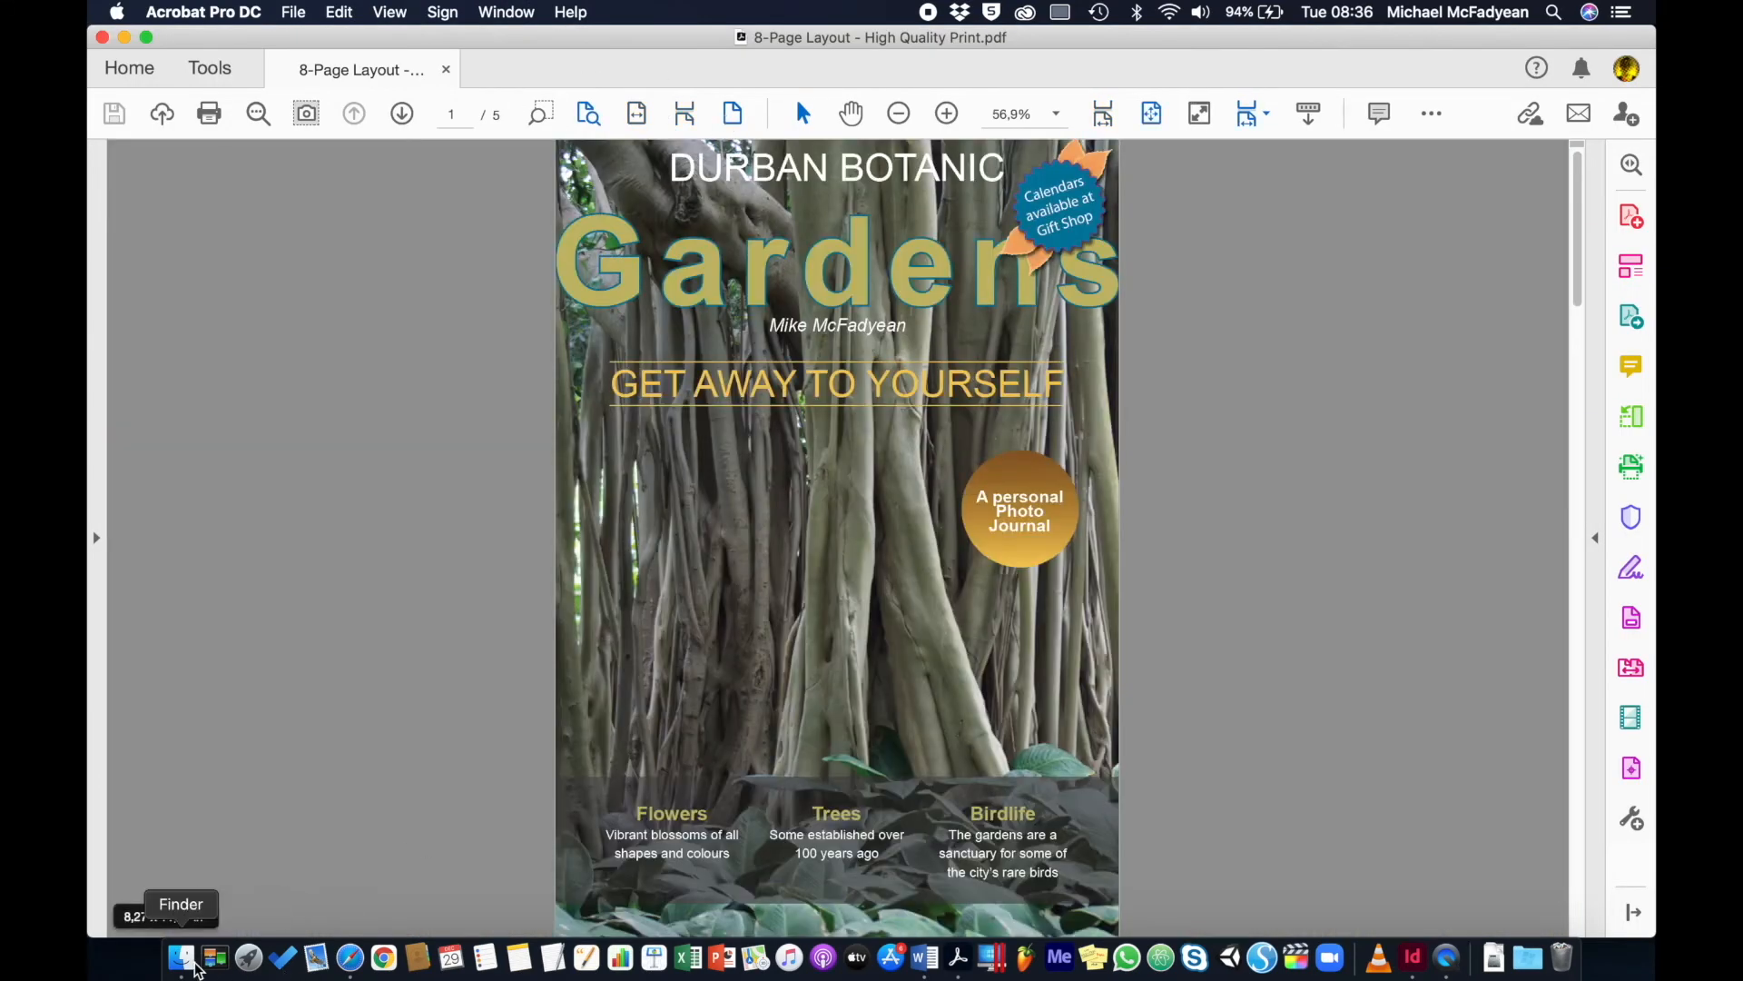
Switch to Finder and check the file size of 8-Page Layout - High Quality Print.pdf.
left_click(193, 965)
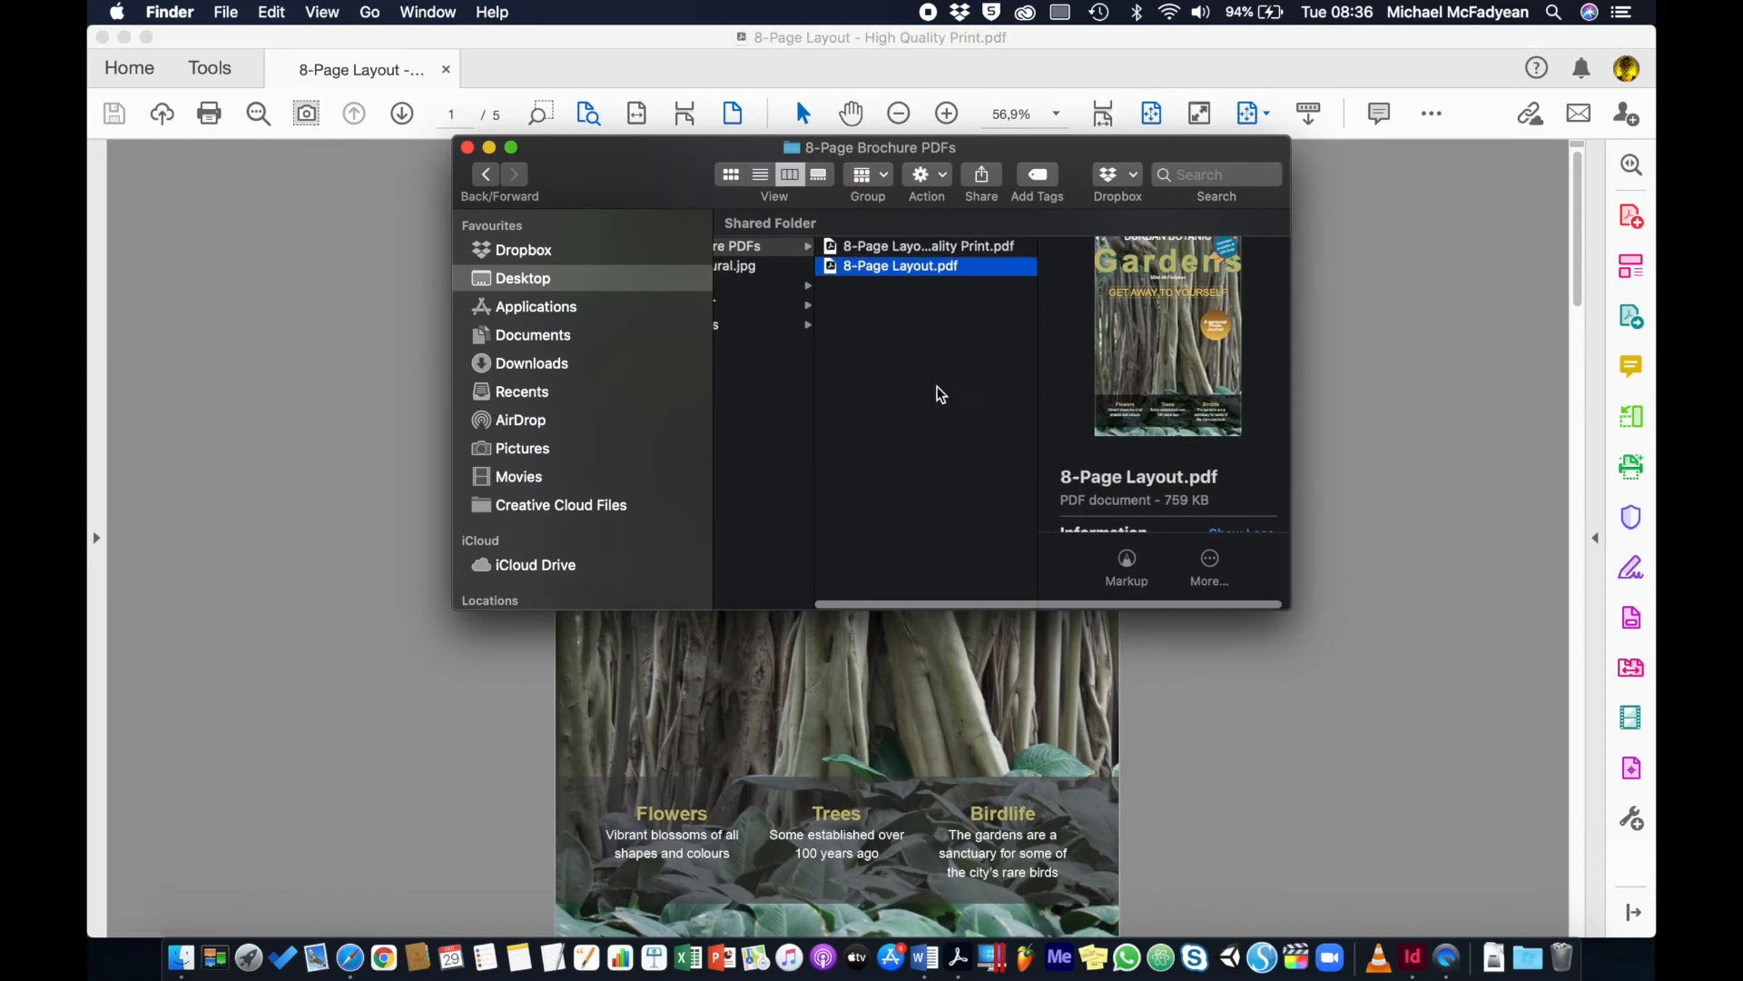
scroll(941, 394, "left", 2)
scroll(941, 395, "right", 2)
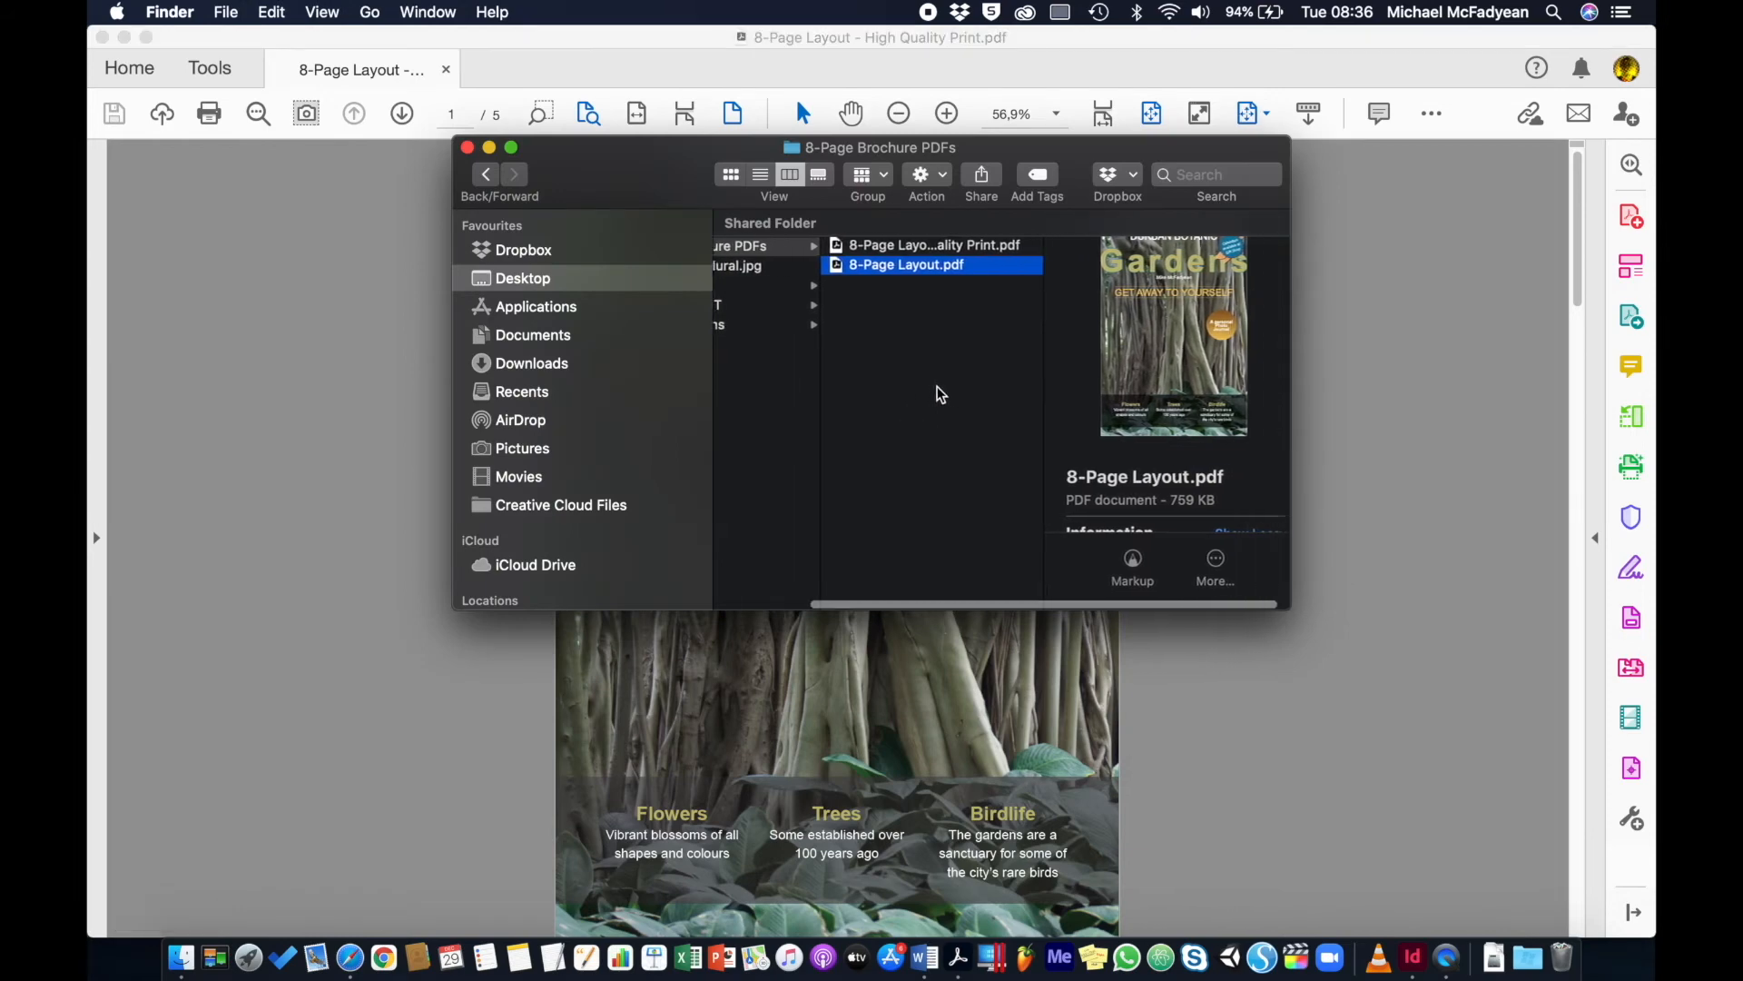
left_click(956, 250)
scroll(1079, 438, "down", 2)
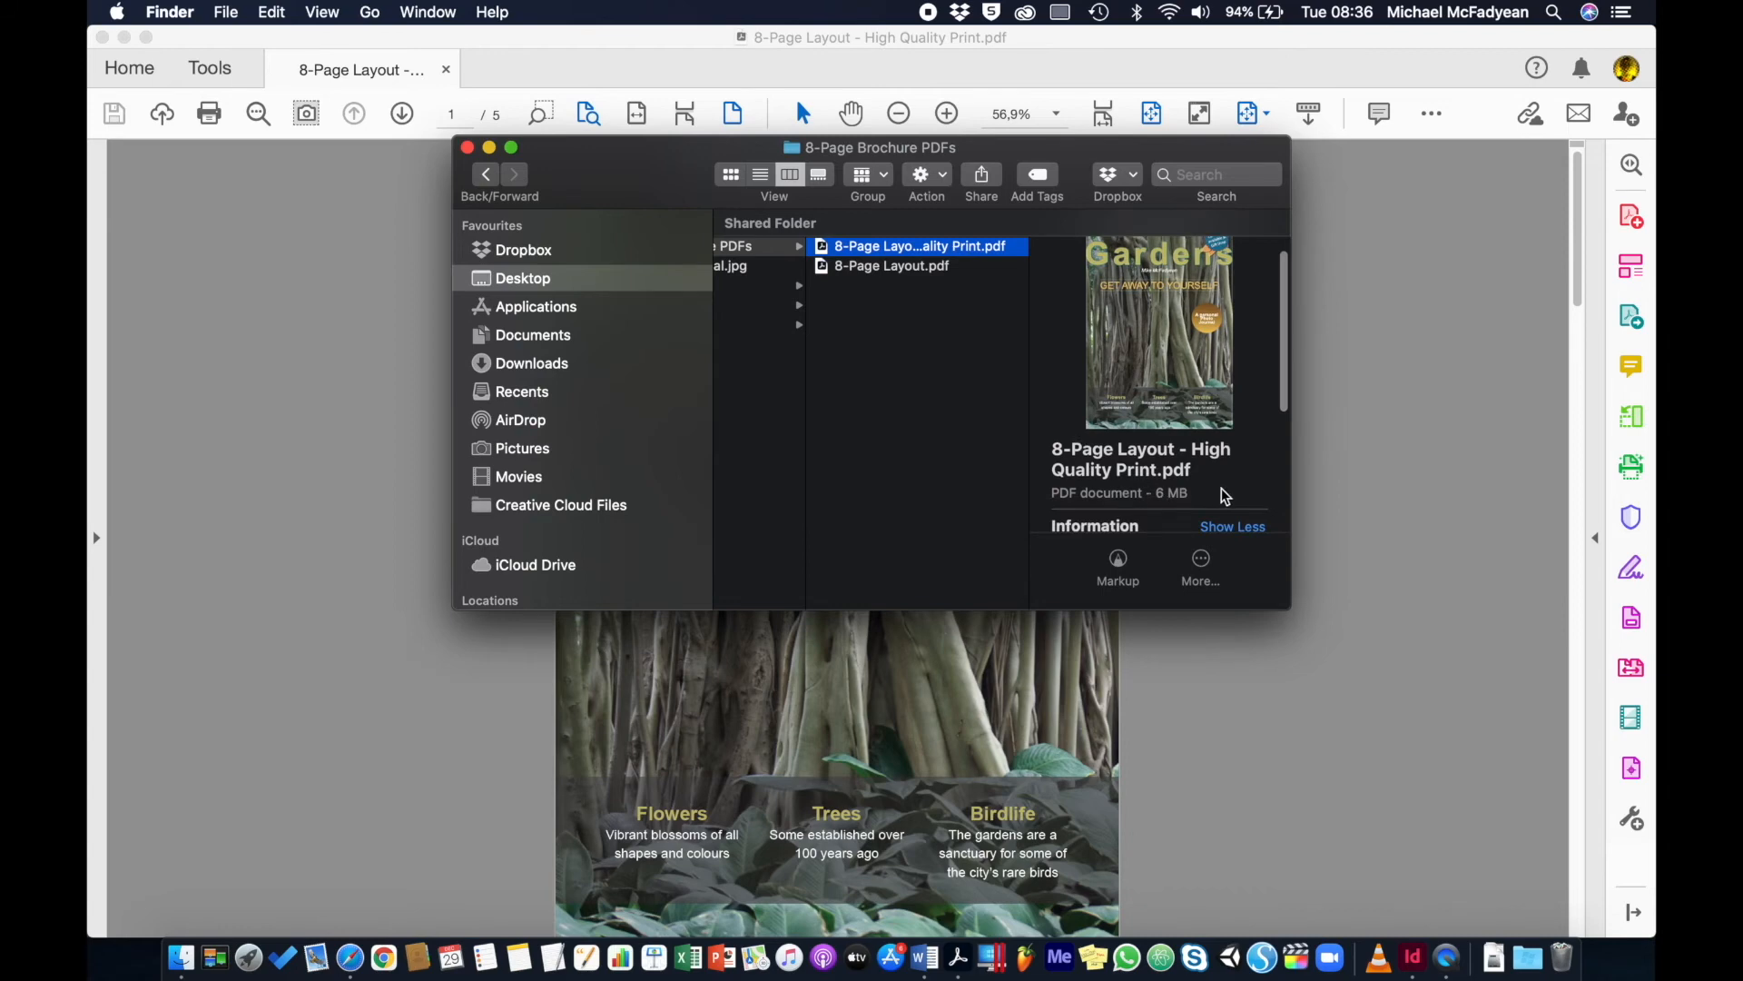
Rename 8-Page Layout.pdf in the 8-Page Brochure PDFs folder as "8-Page Layout - Smallest File Size.pdf".
left_click(859, 270)
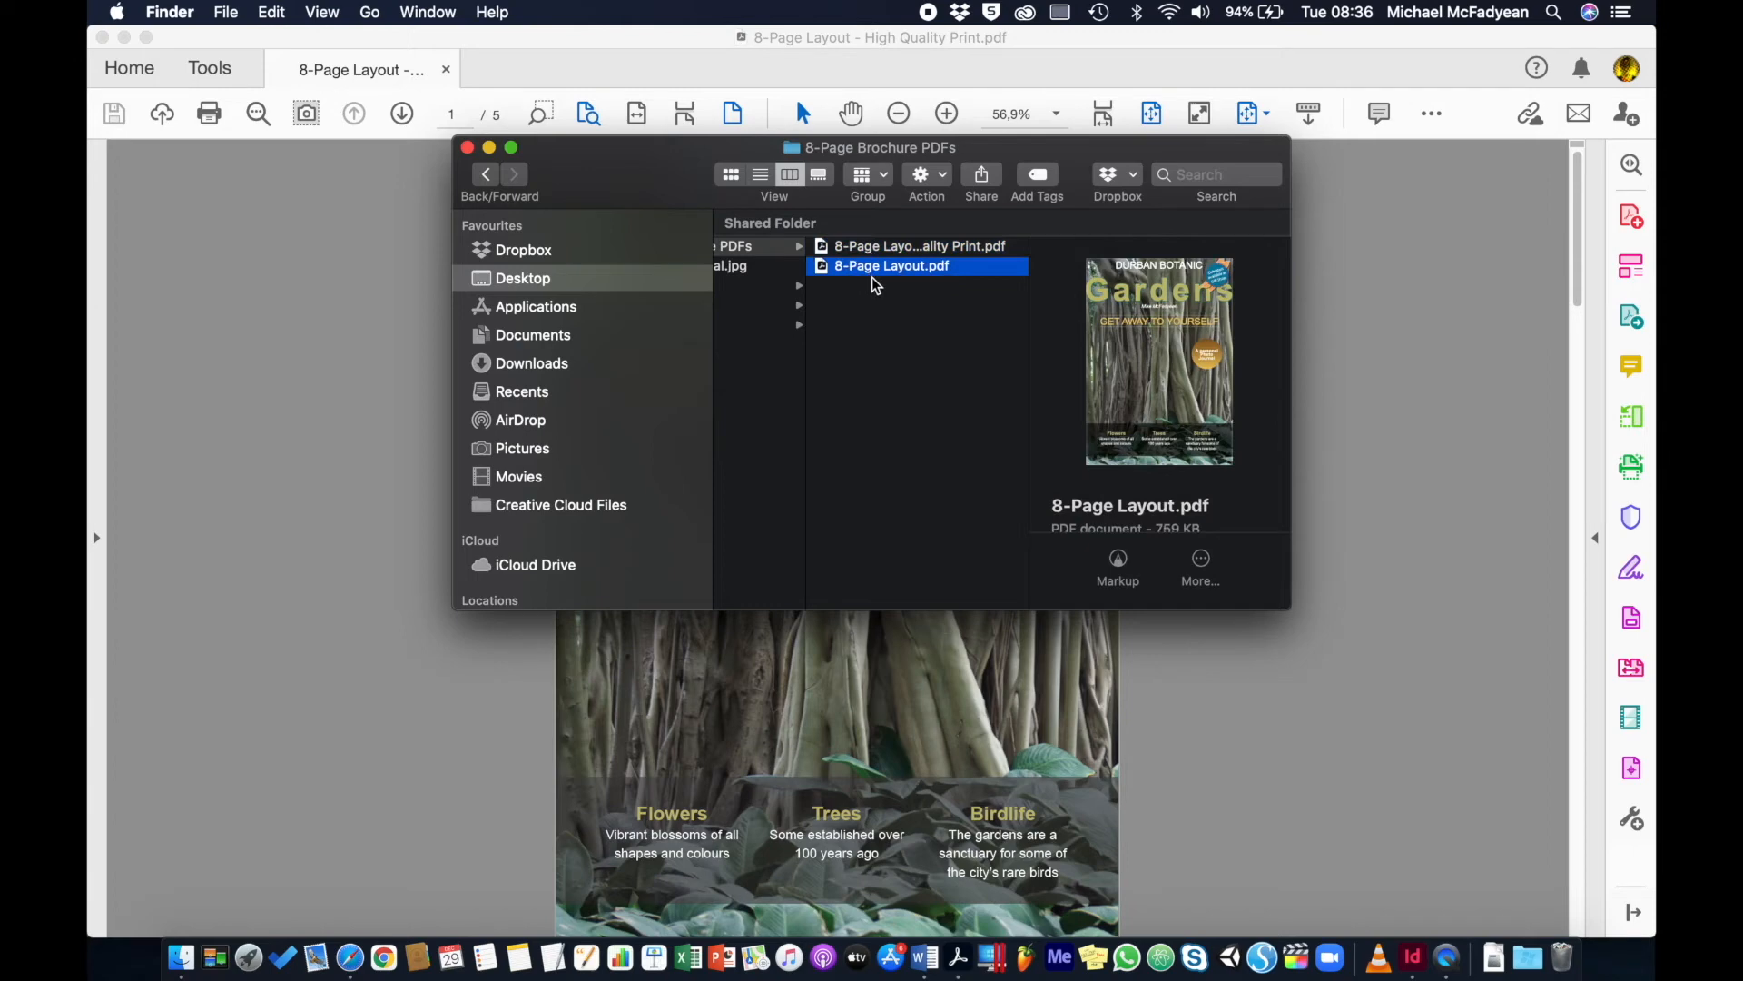
key("Return")
key("Right")
type("- ")
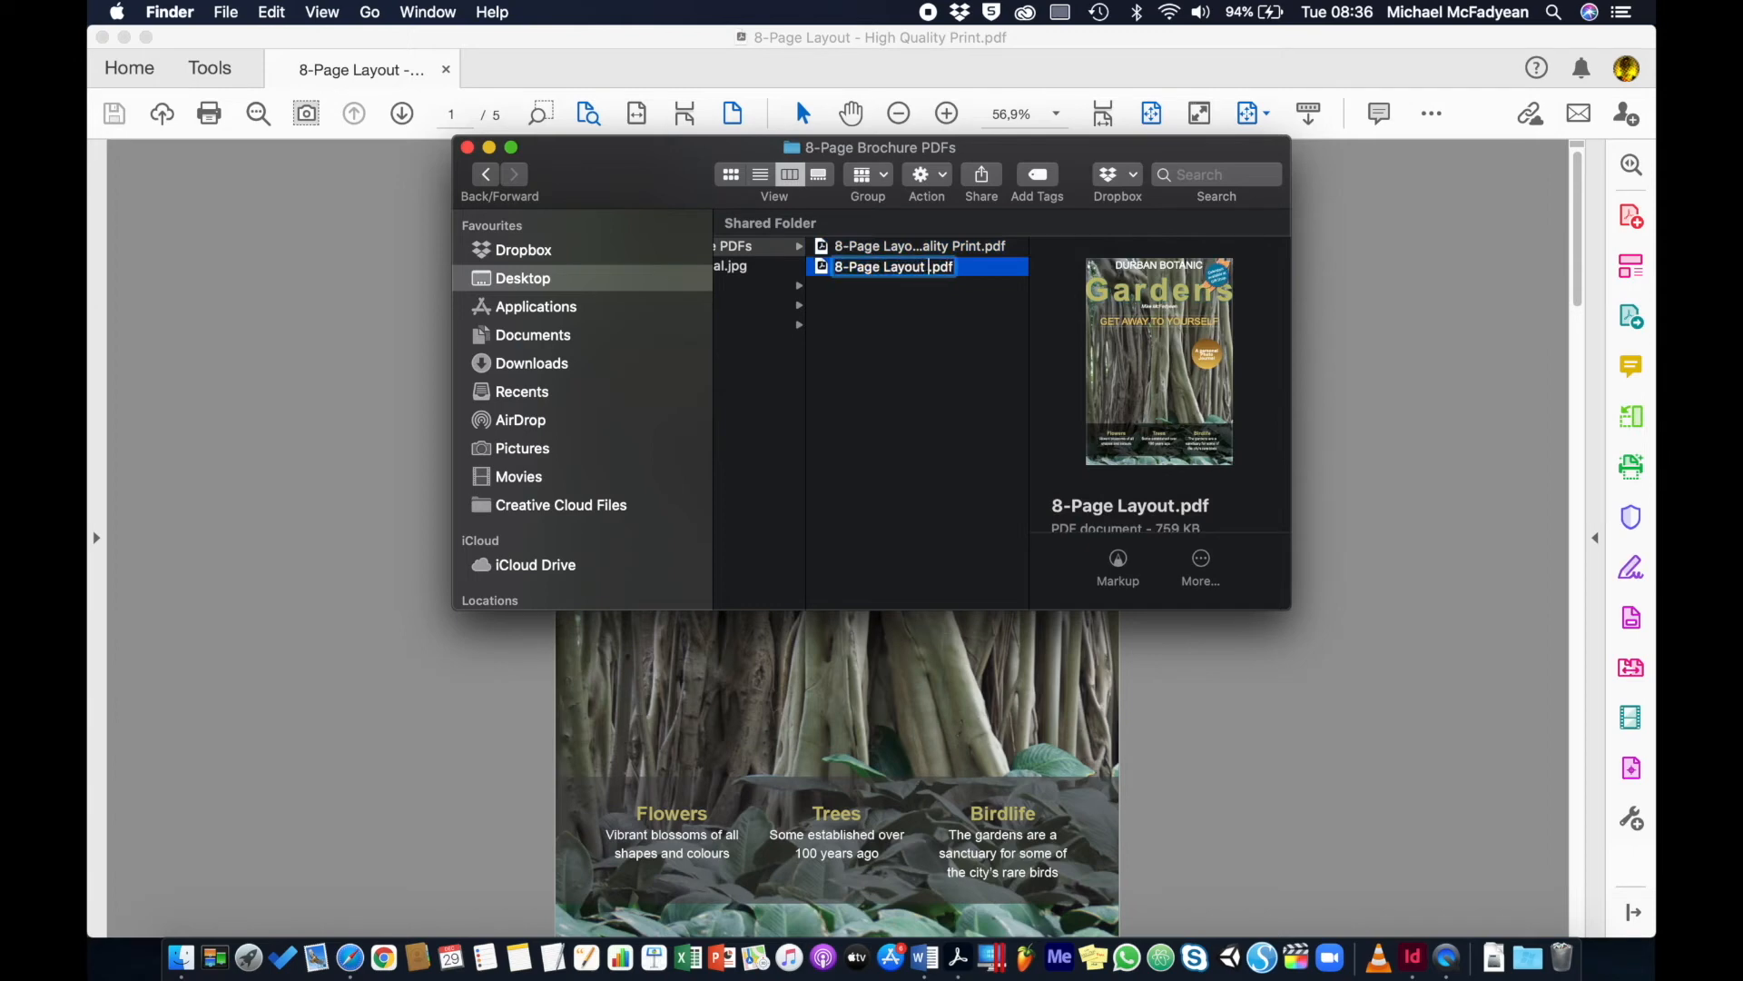
type("Sam")
key("BackSpace")
key("BackSpace")
type("mallest")
type(" File Size")
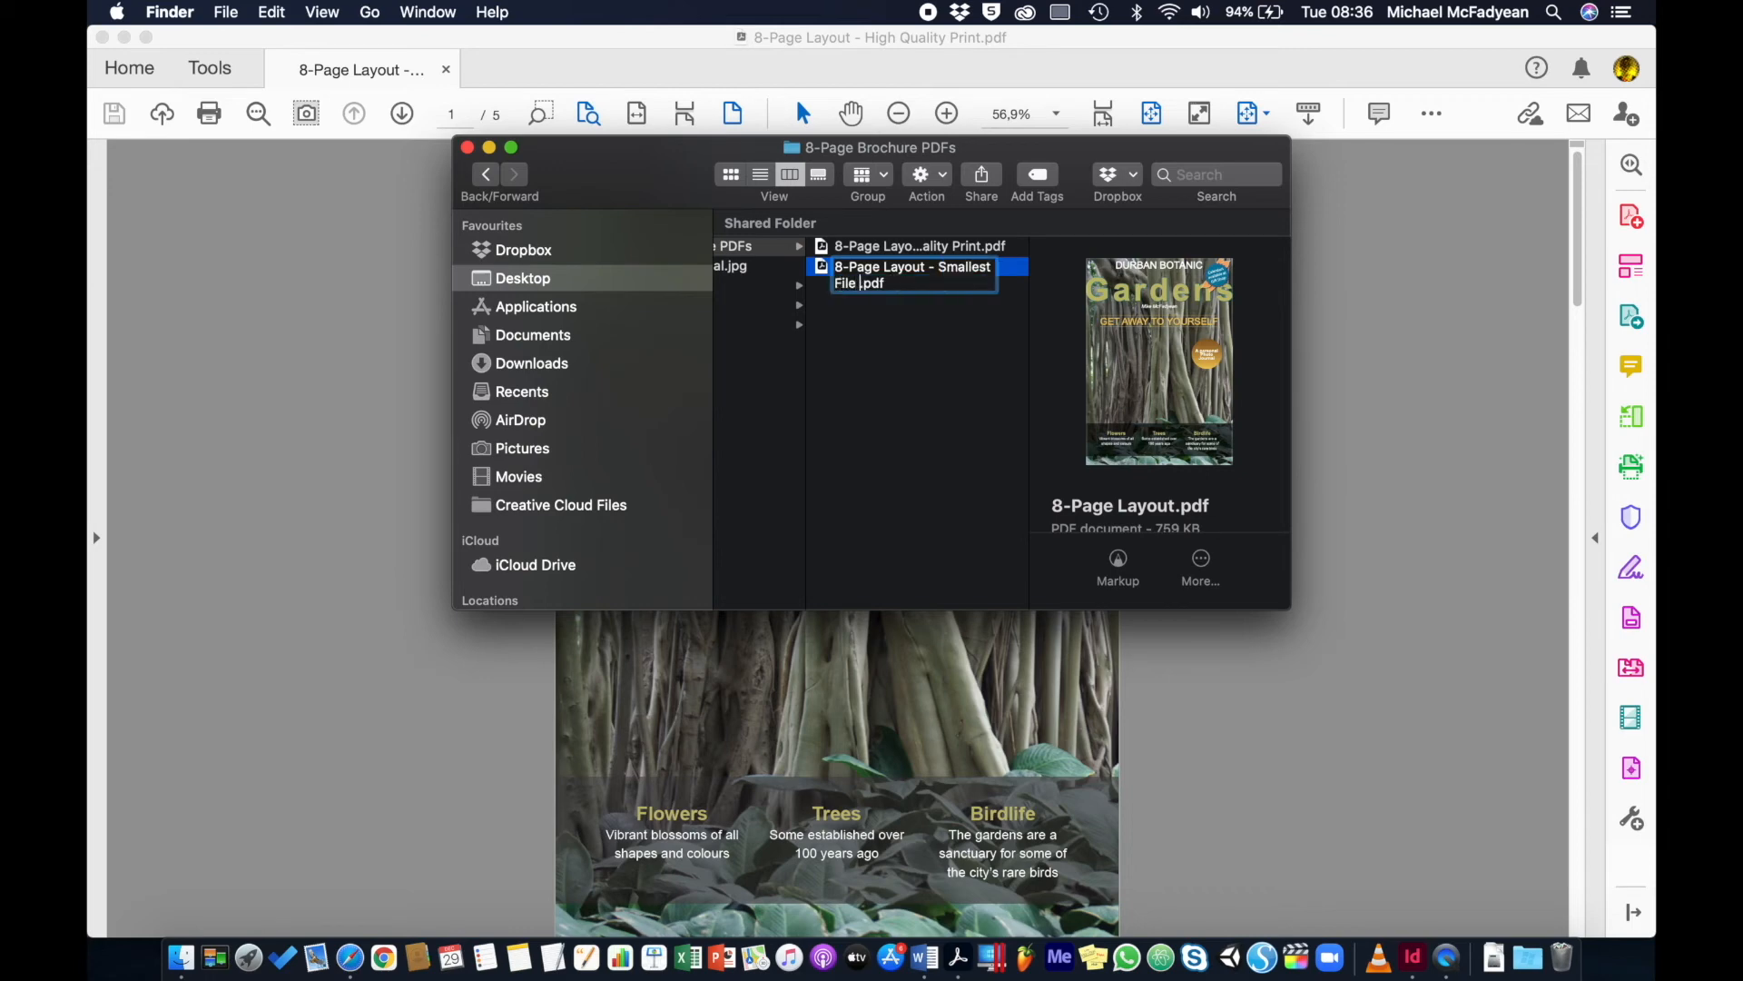
key("Return")
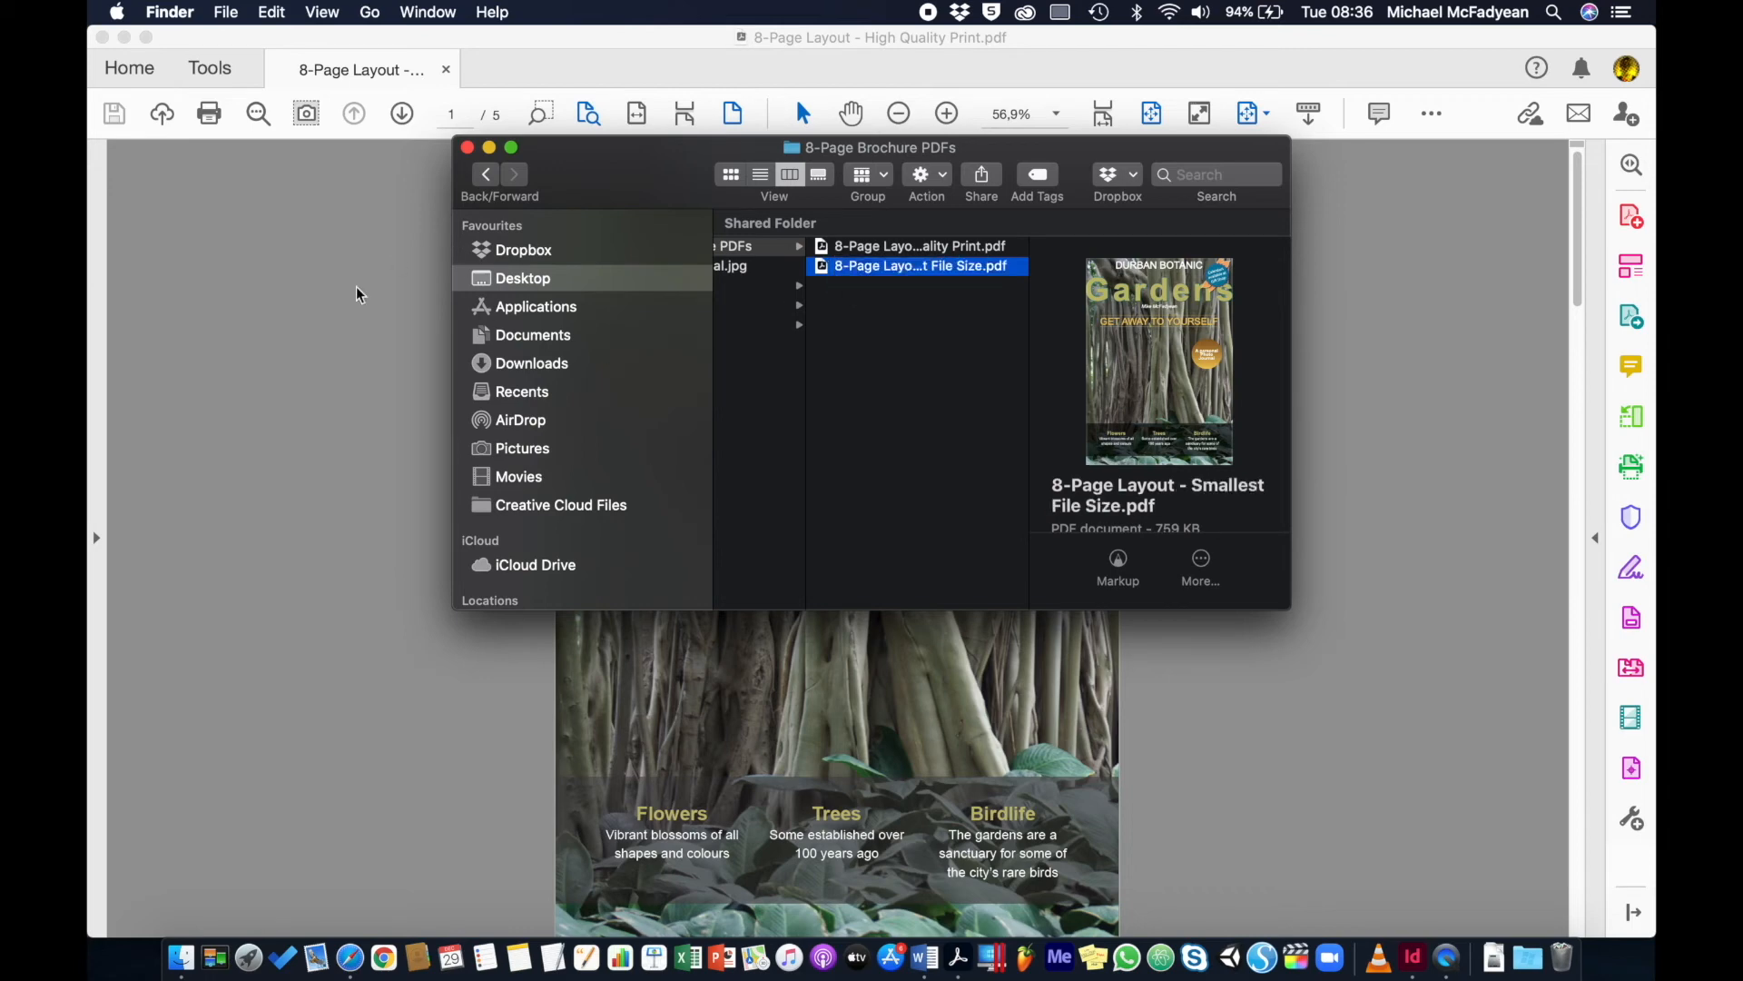
Switch to Acrobat, close the High Quality Print PDF and return to the brochure in InDesign.
left_click(338, 336)
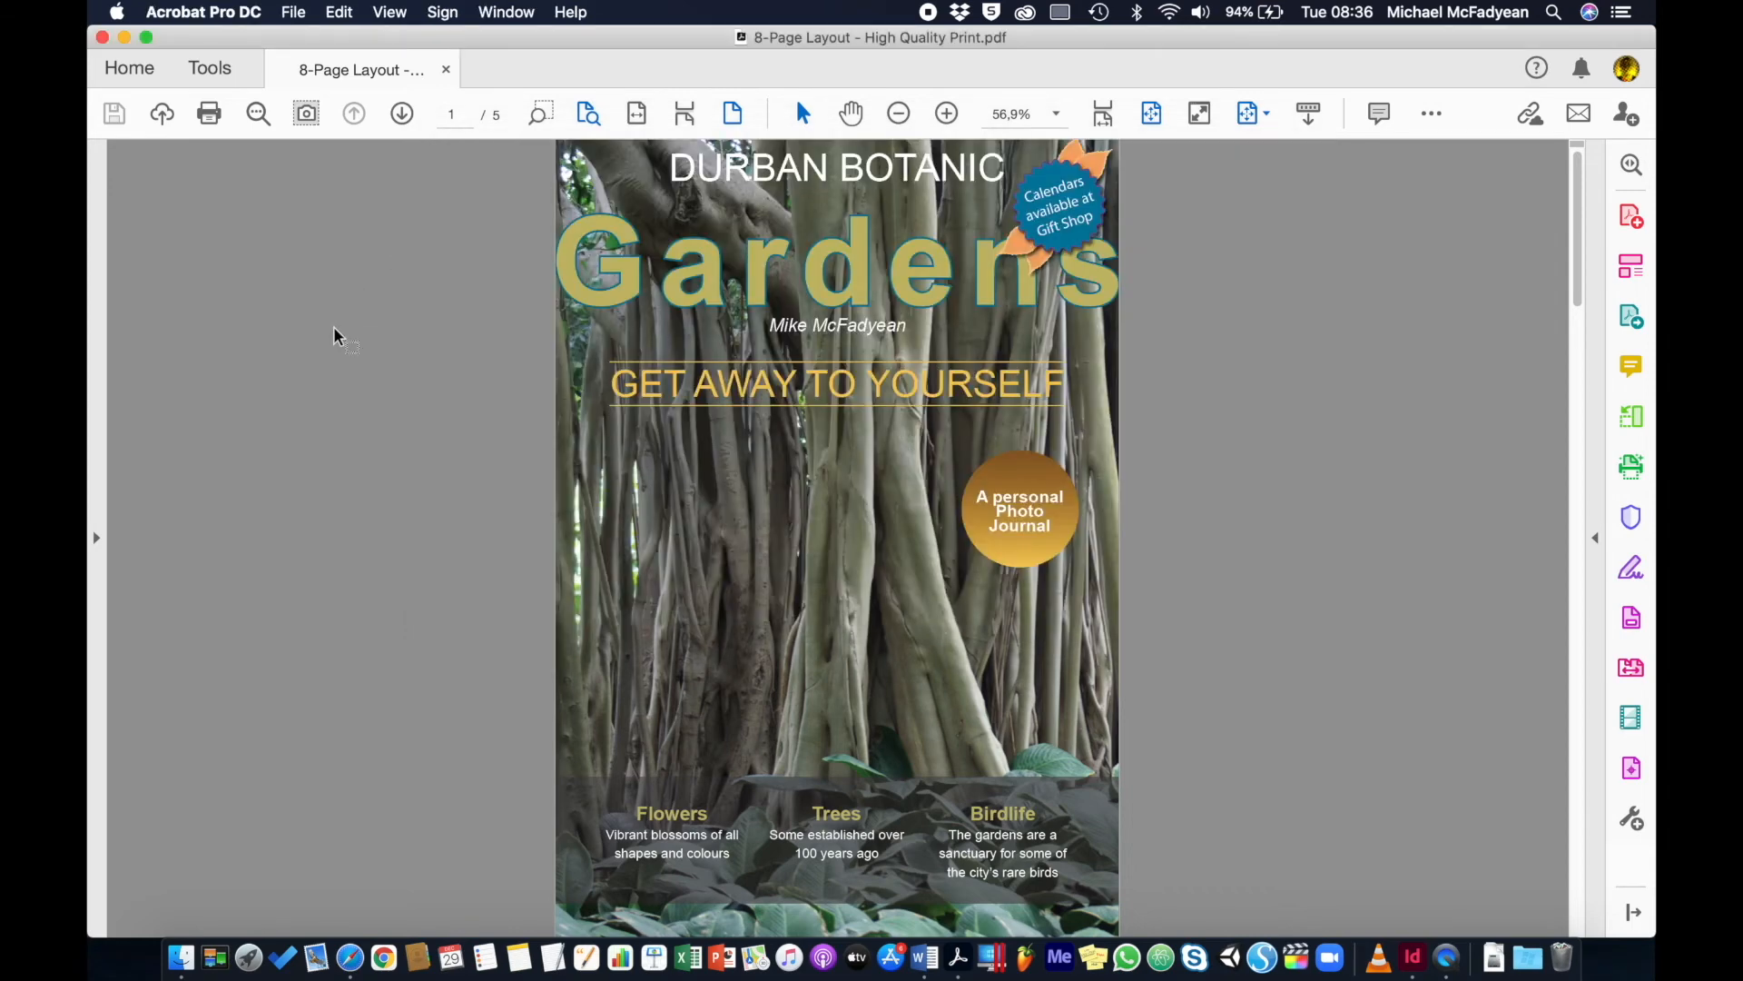
left_click(446, 69)
left_click(365, 734)
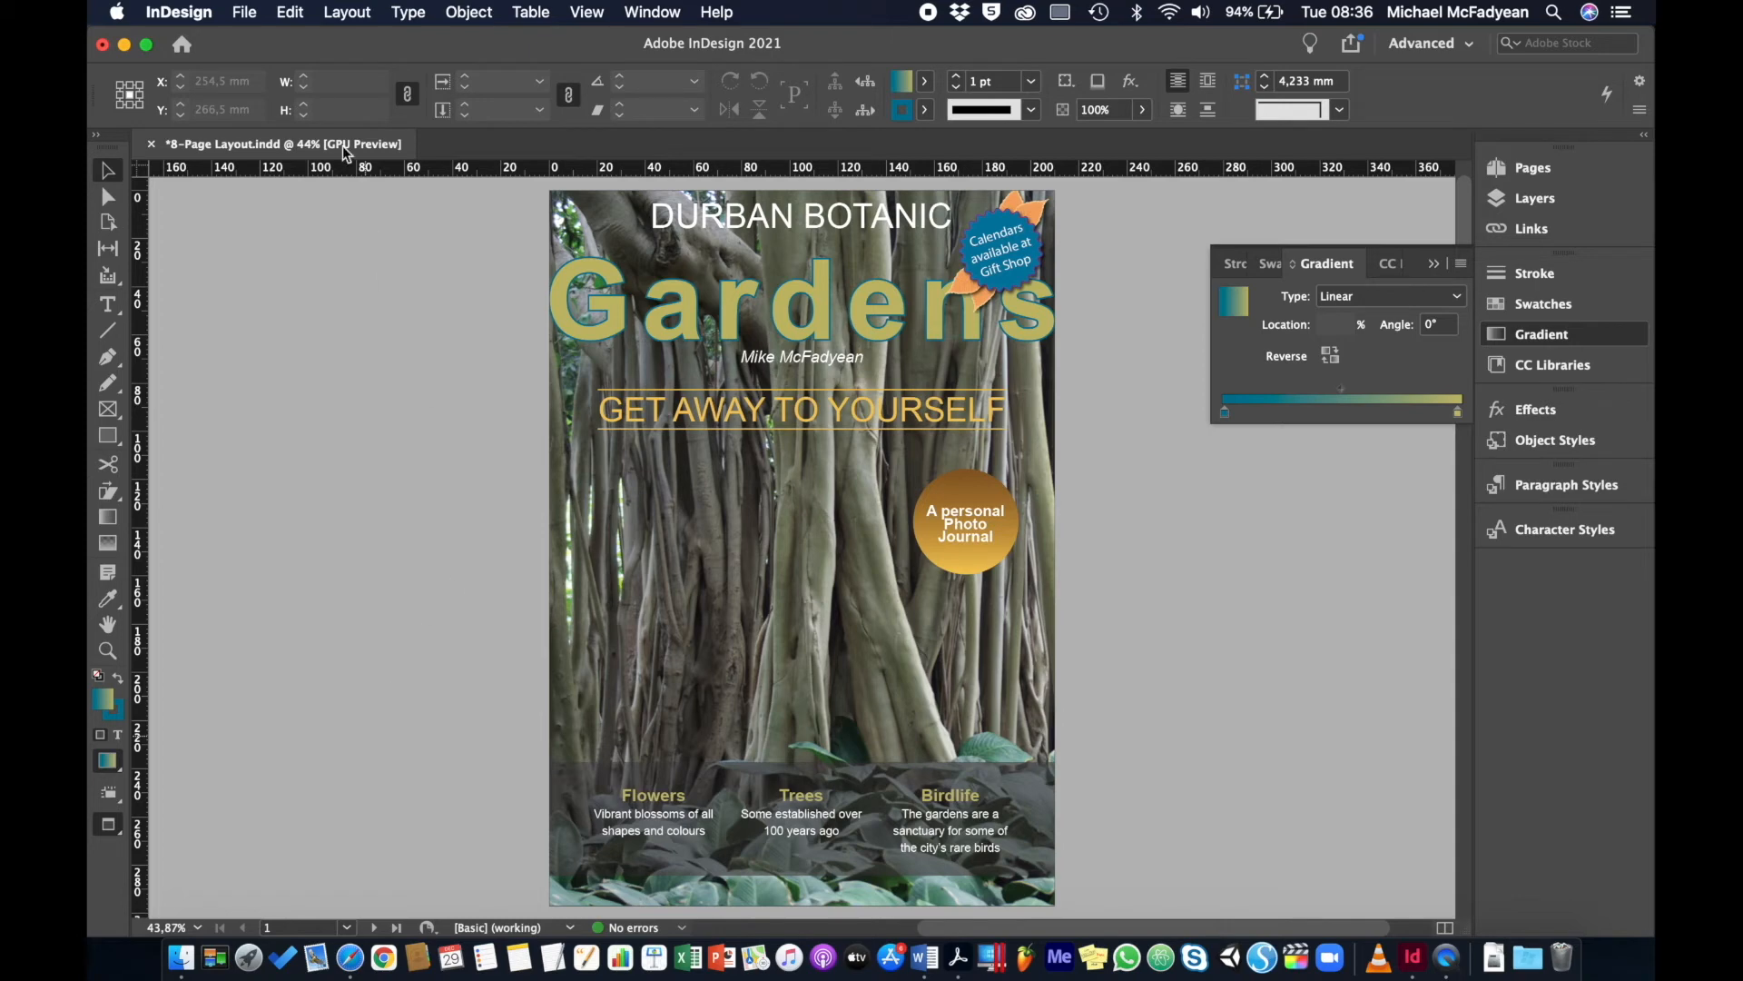
Start a PDF/X-1a:2001 preset export named "8-Page Layout - PDFX-1a-2001.pdf" in the 8-Page Brochure PDFs folder.
left_click(245, 13)
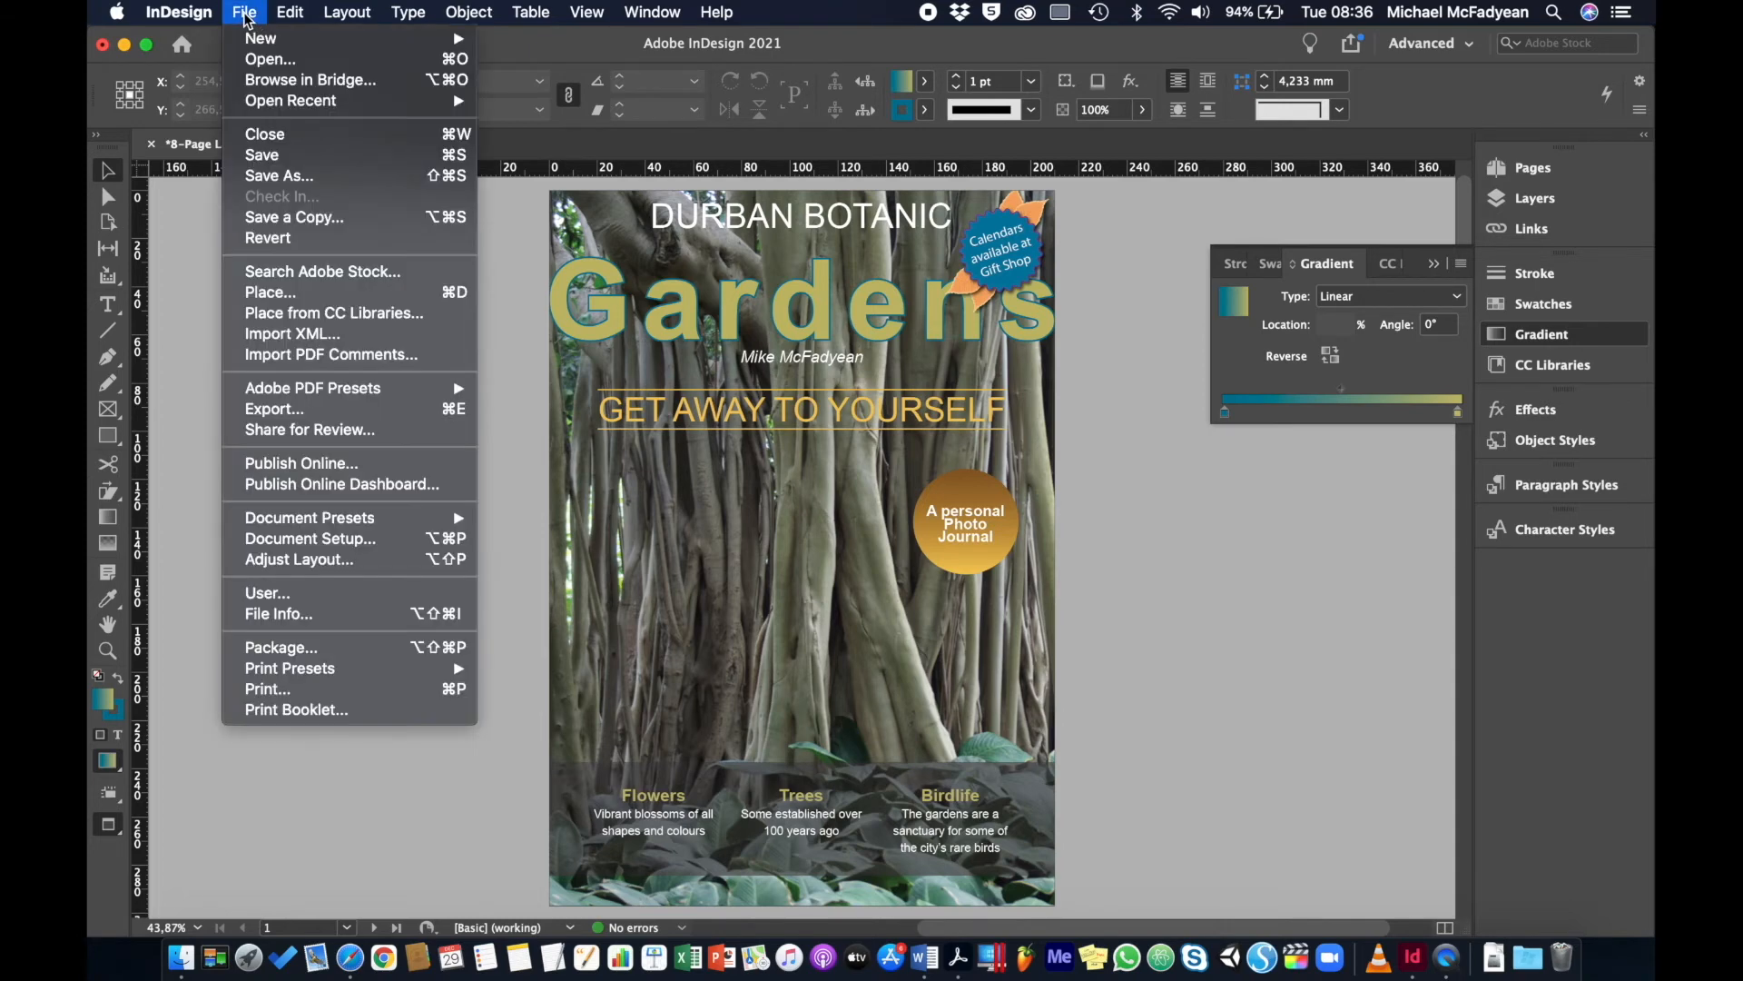
mouse_move(345, 391)
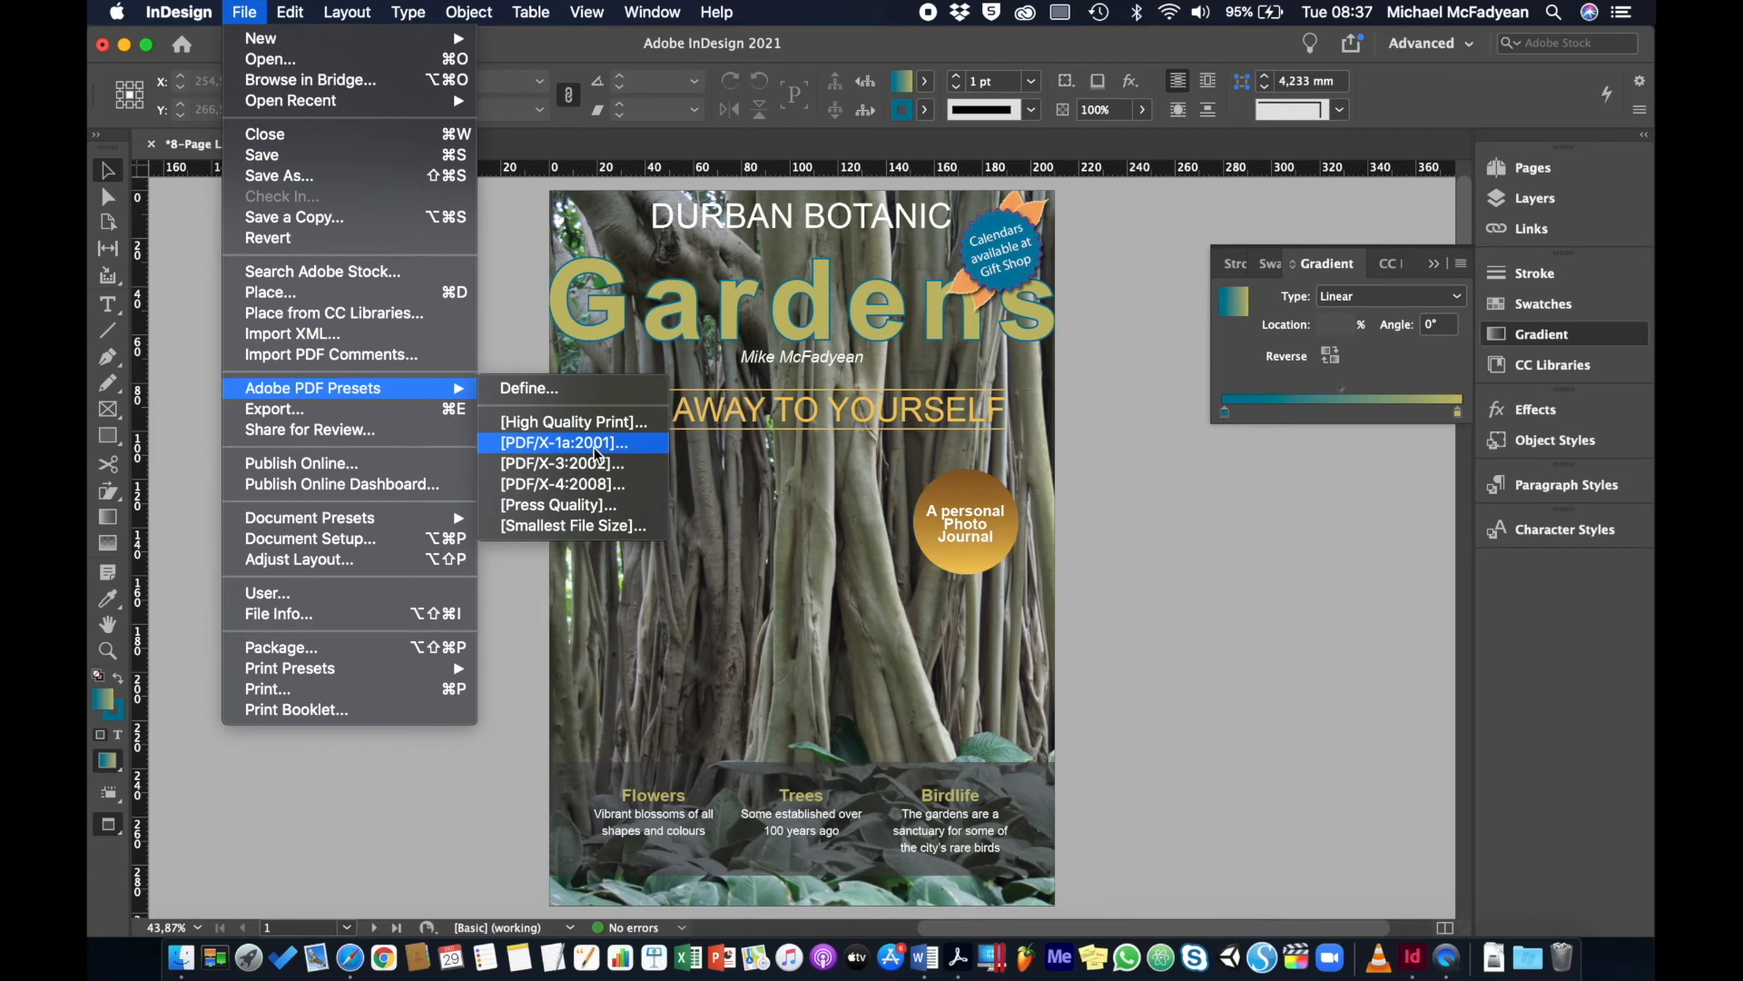
left_click(596, 443)
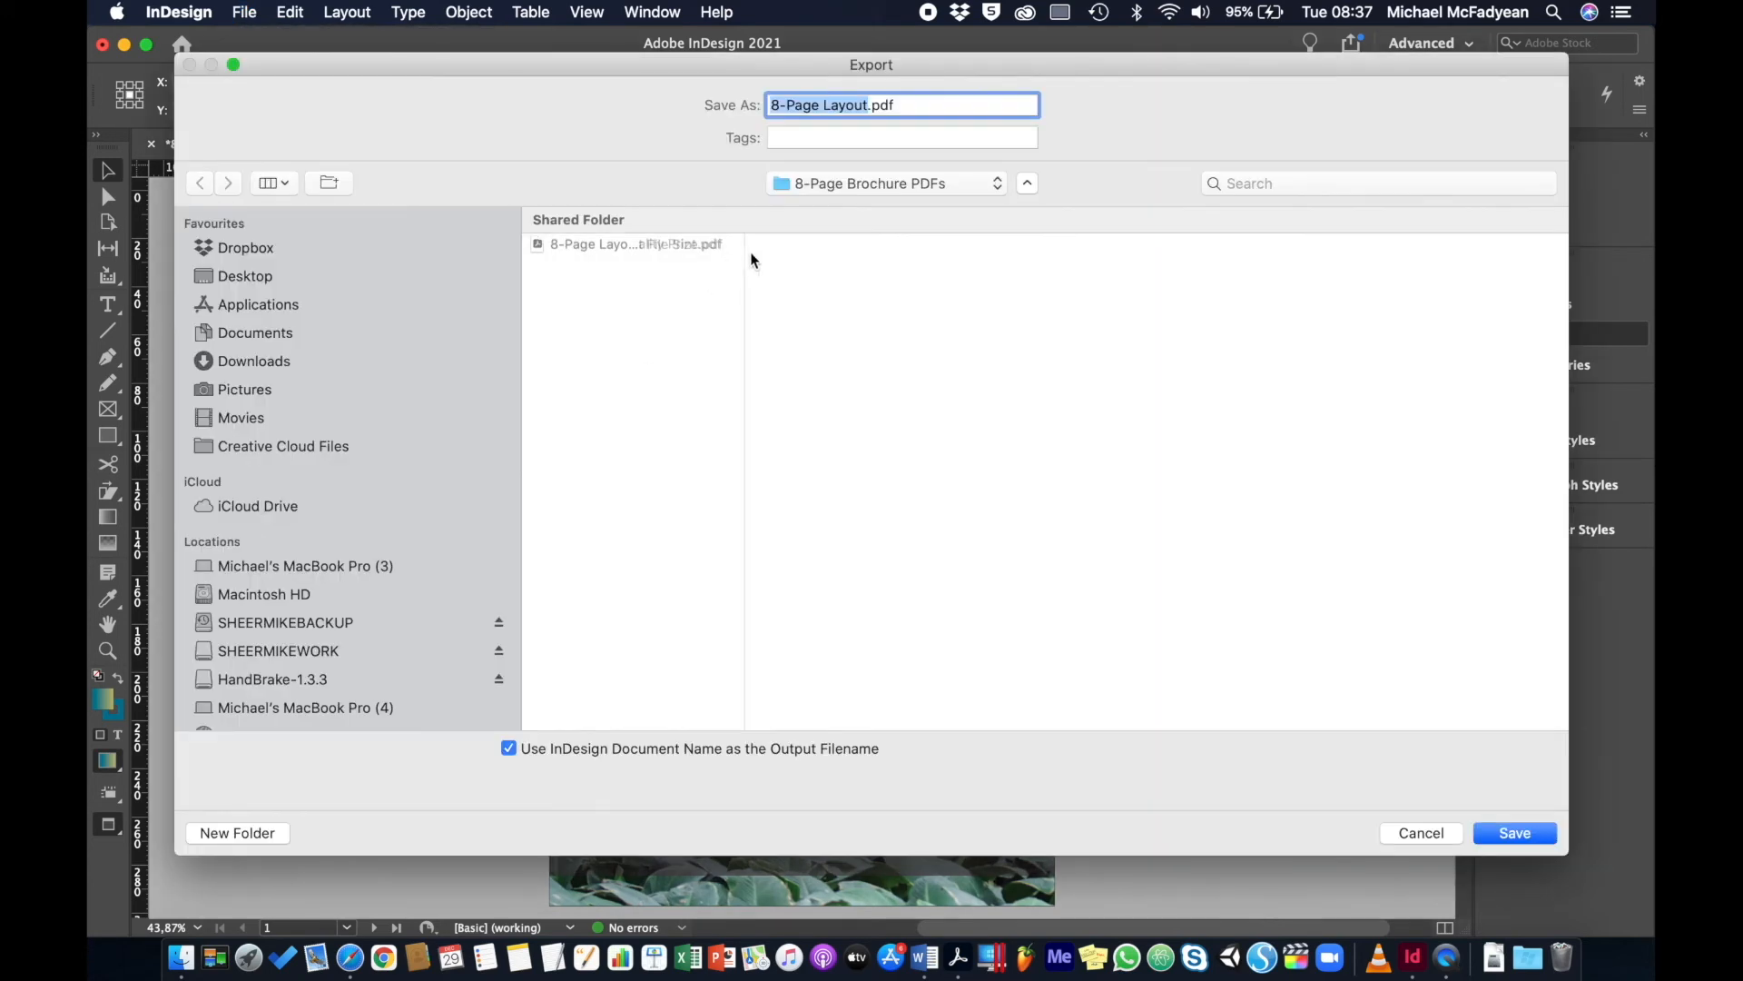
left_click(854, 105)
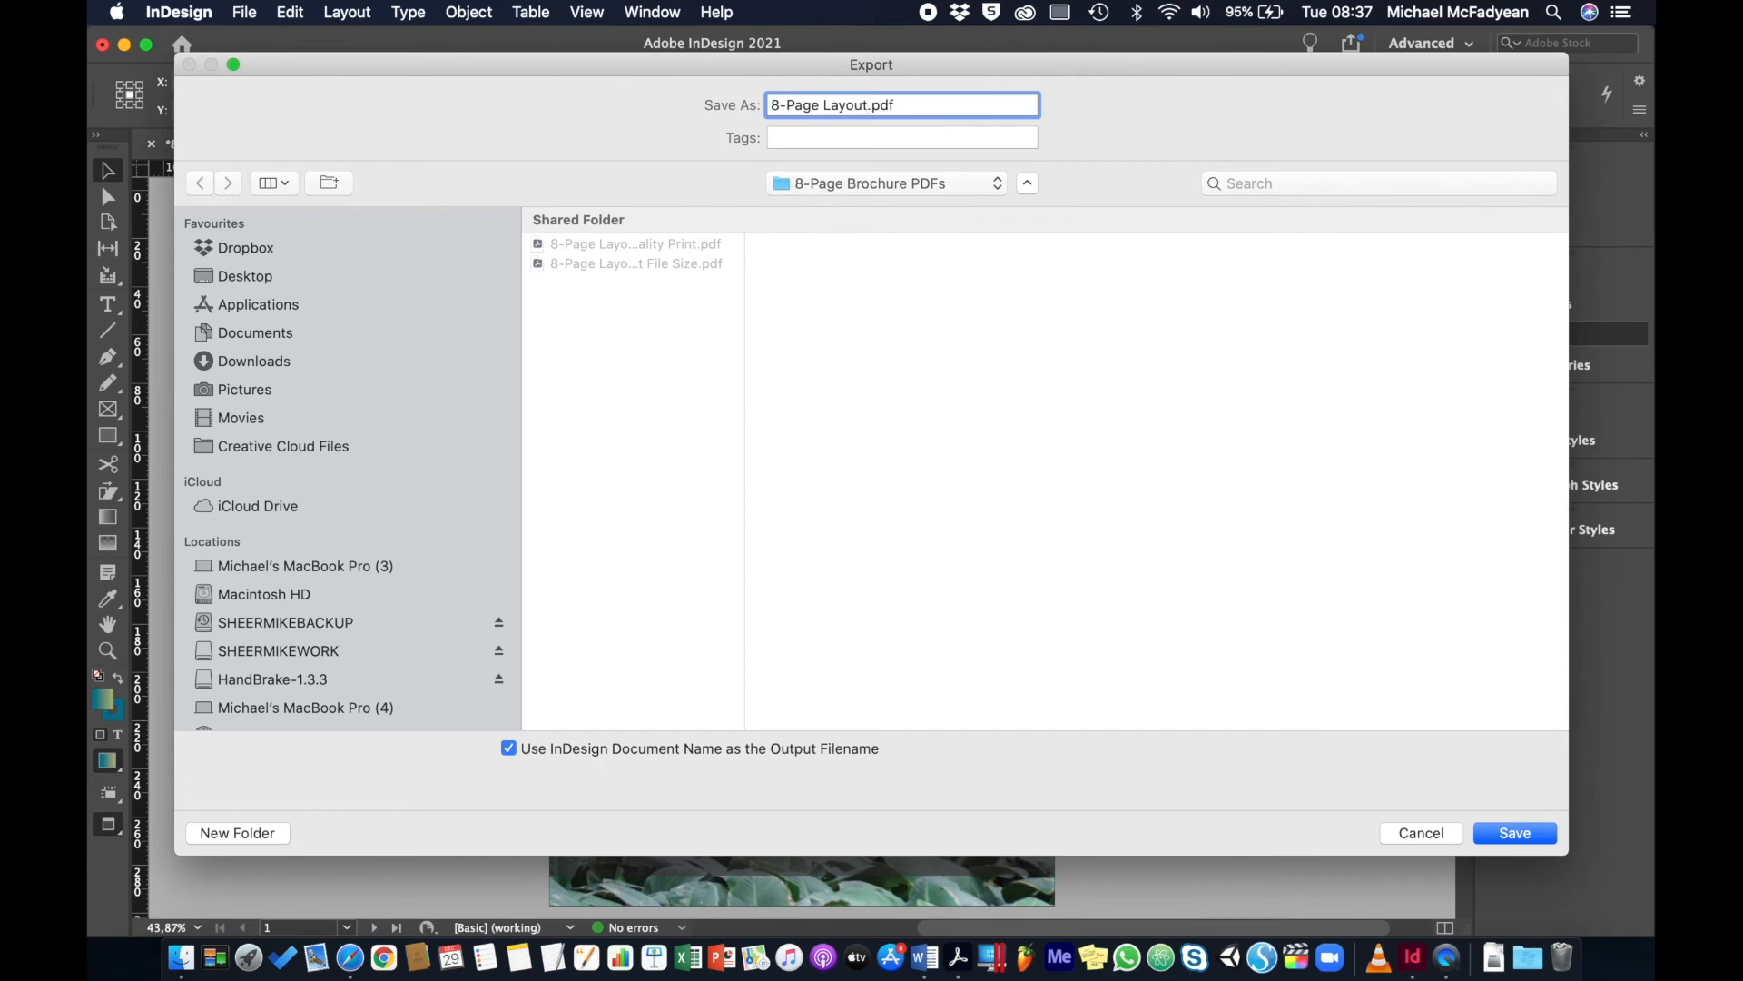
type("- PDFX-1a-2001")
left_click(1511, 825)
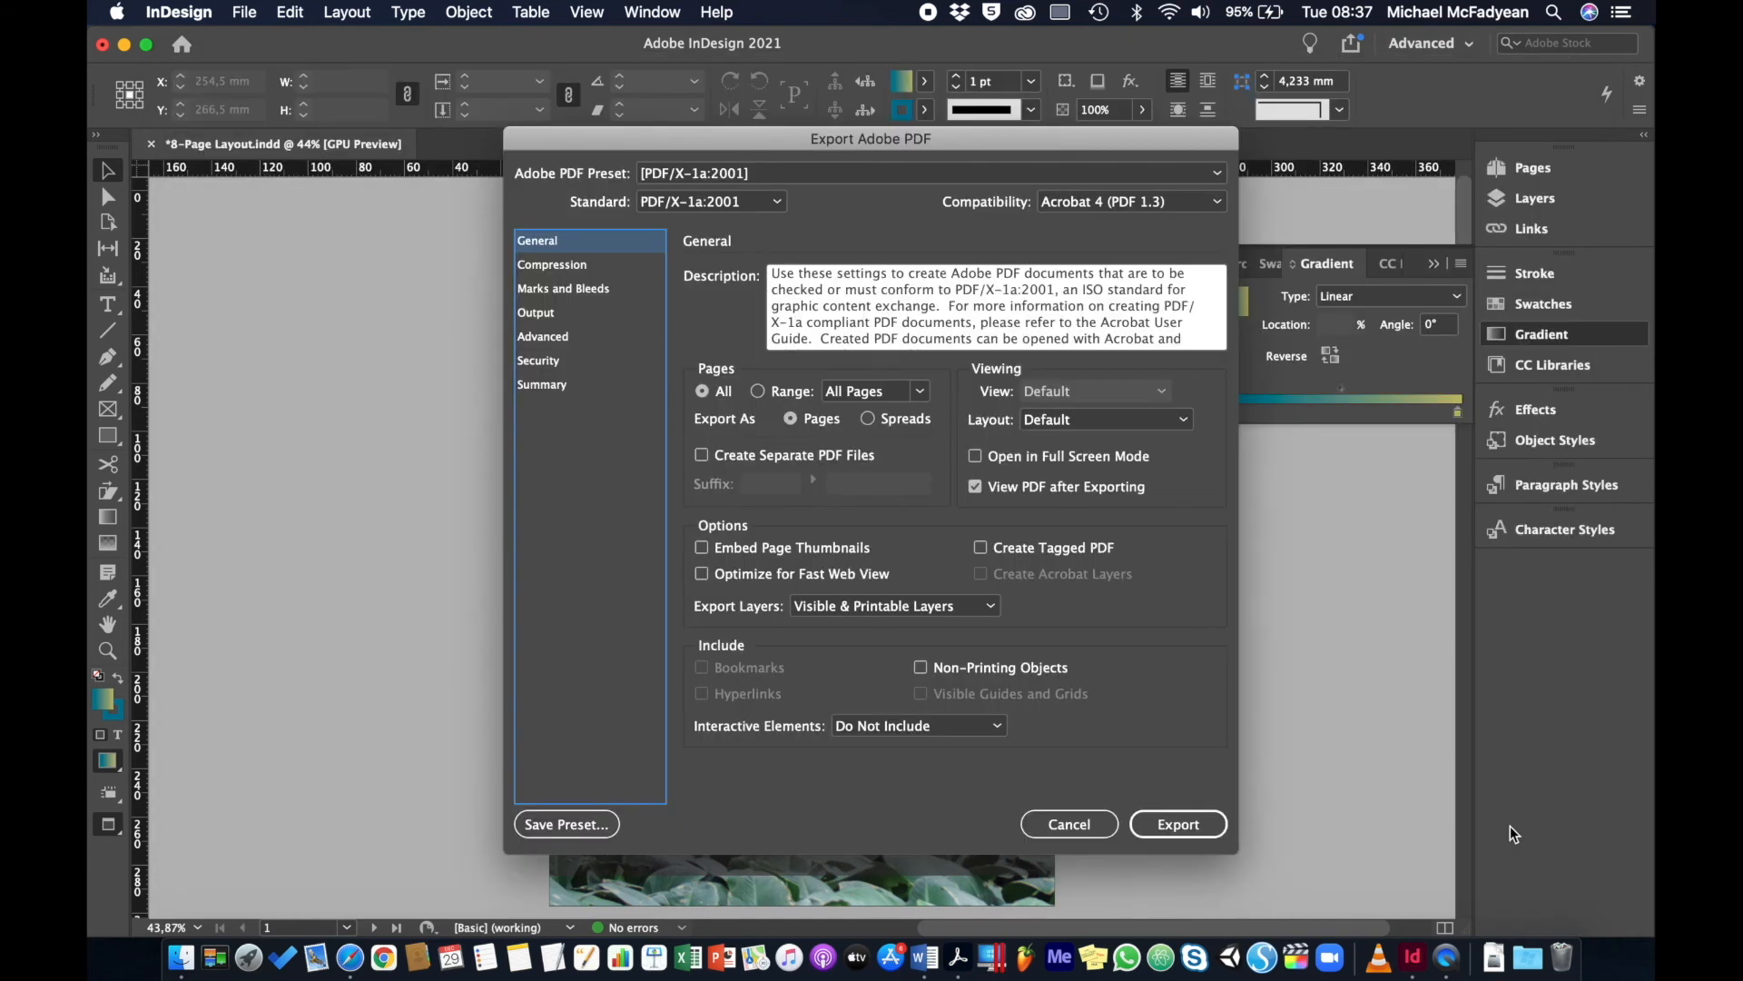
Export all pages as spreads with all printer's marks and the document bleed settings included.
left_click(879, 418)
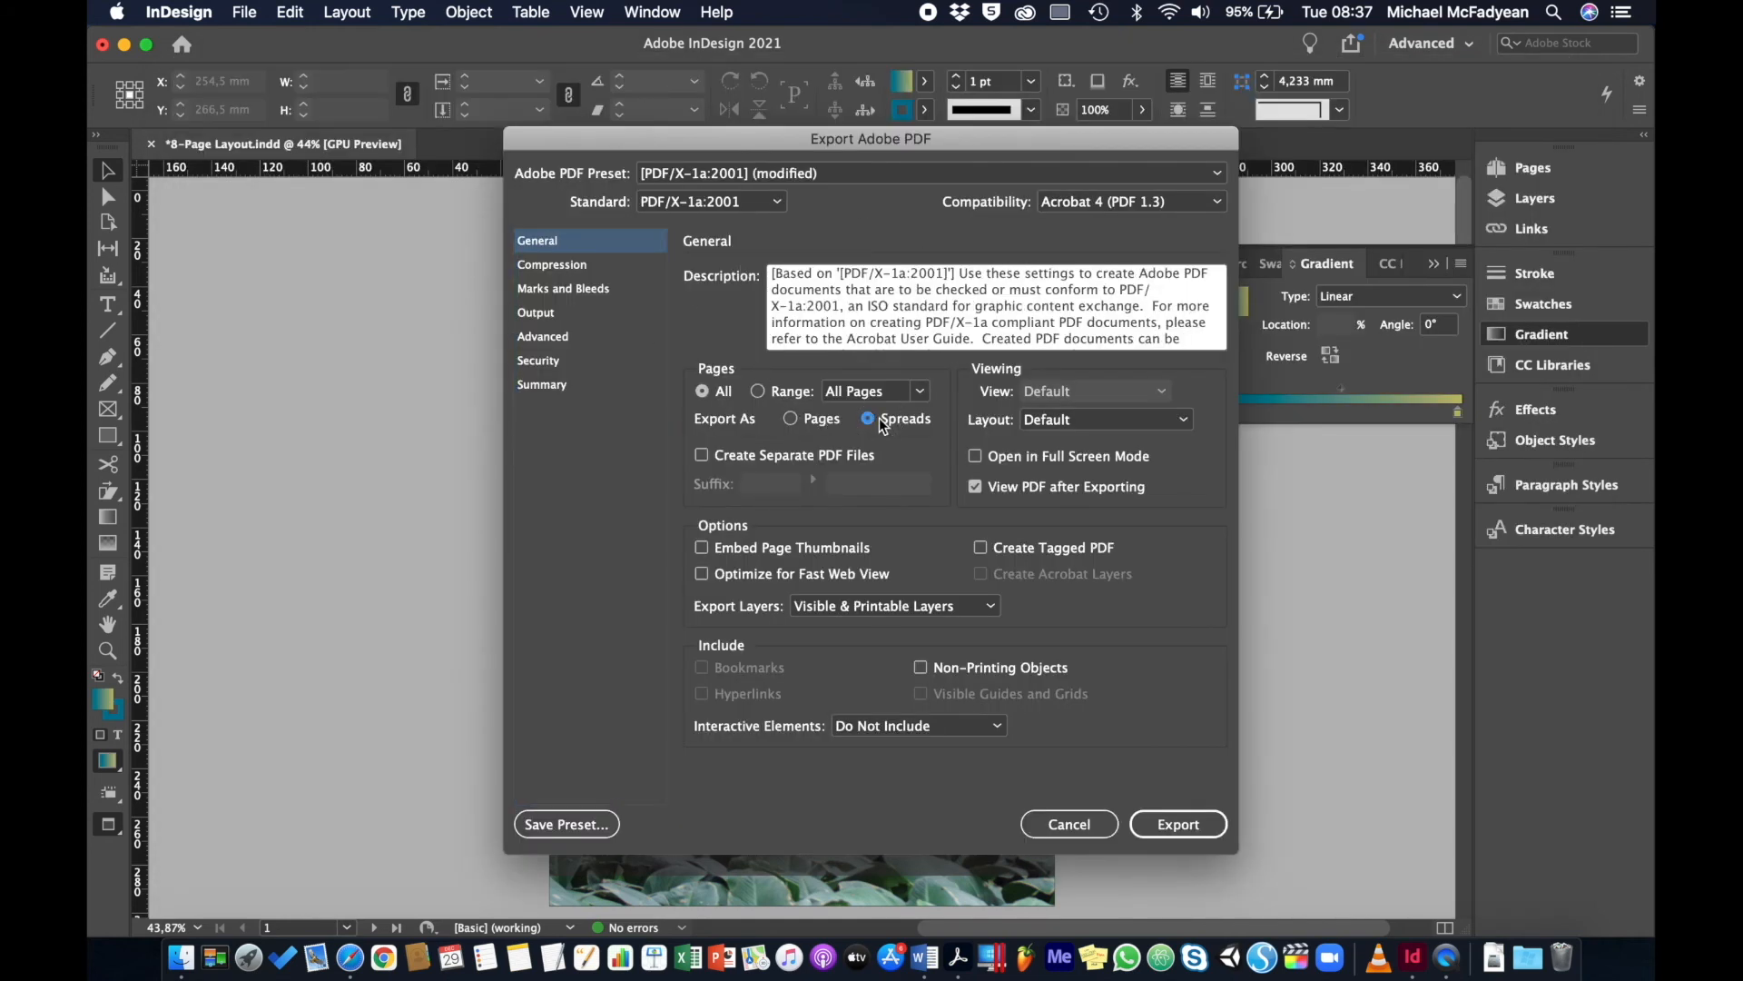
left_click(590, 289)
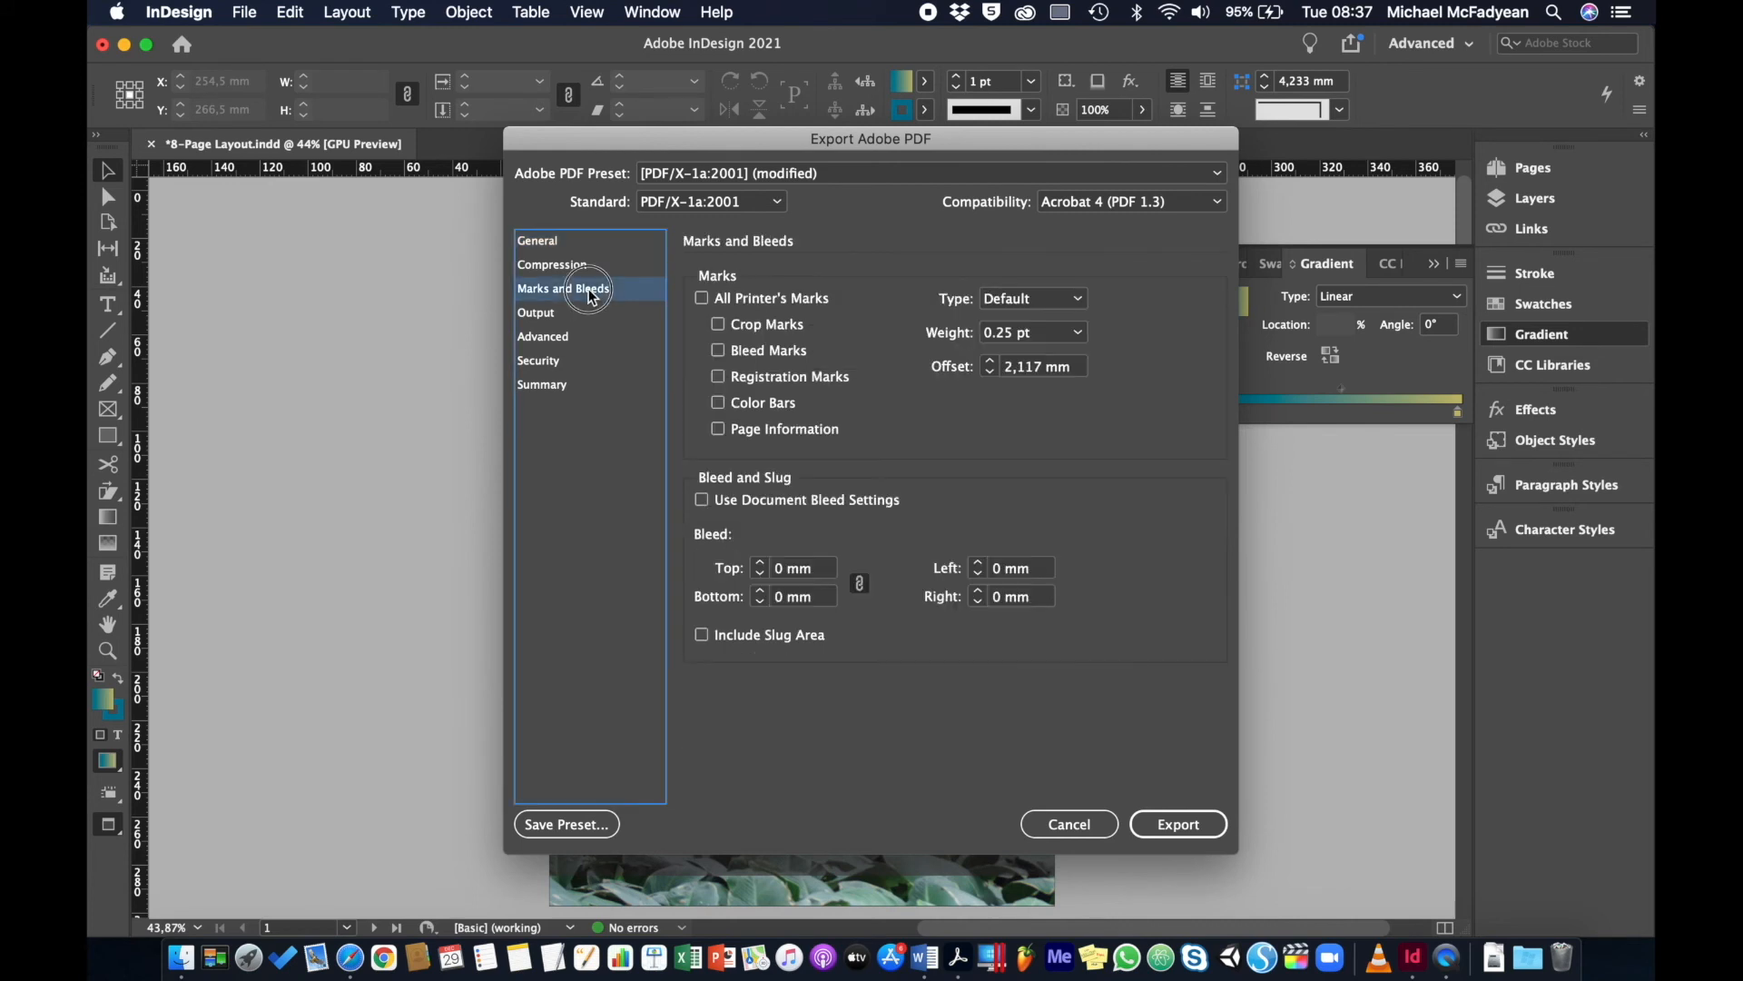
left_click(701, 299)
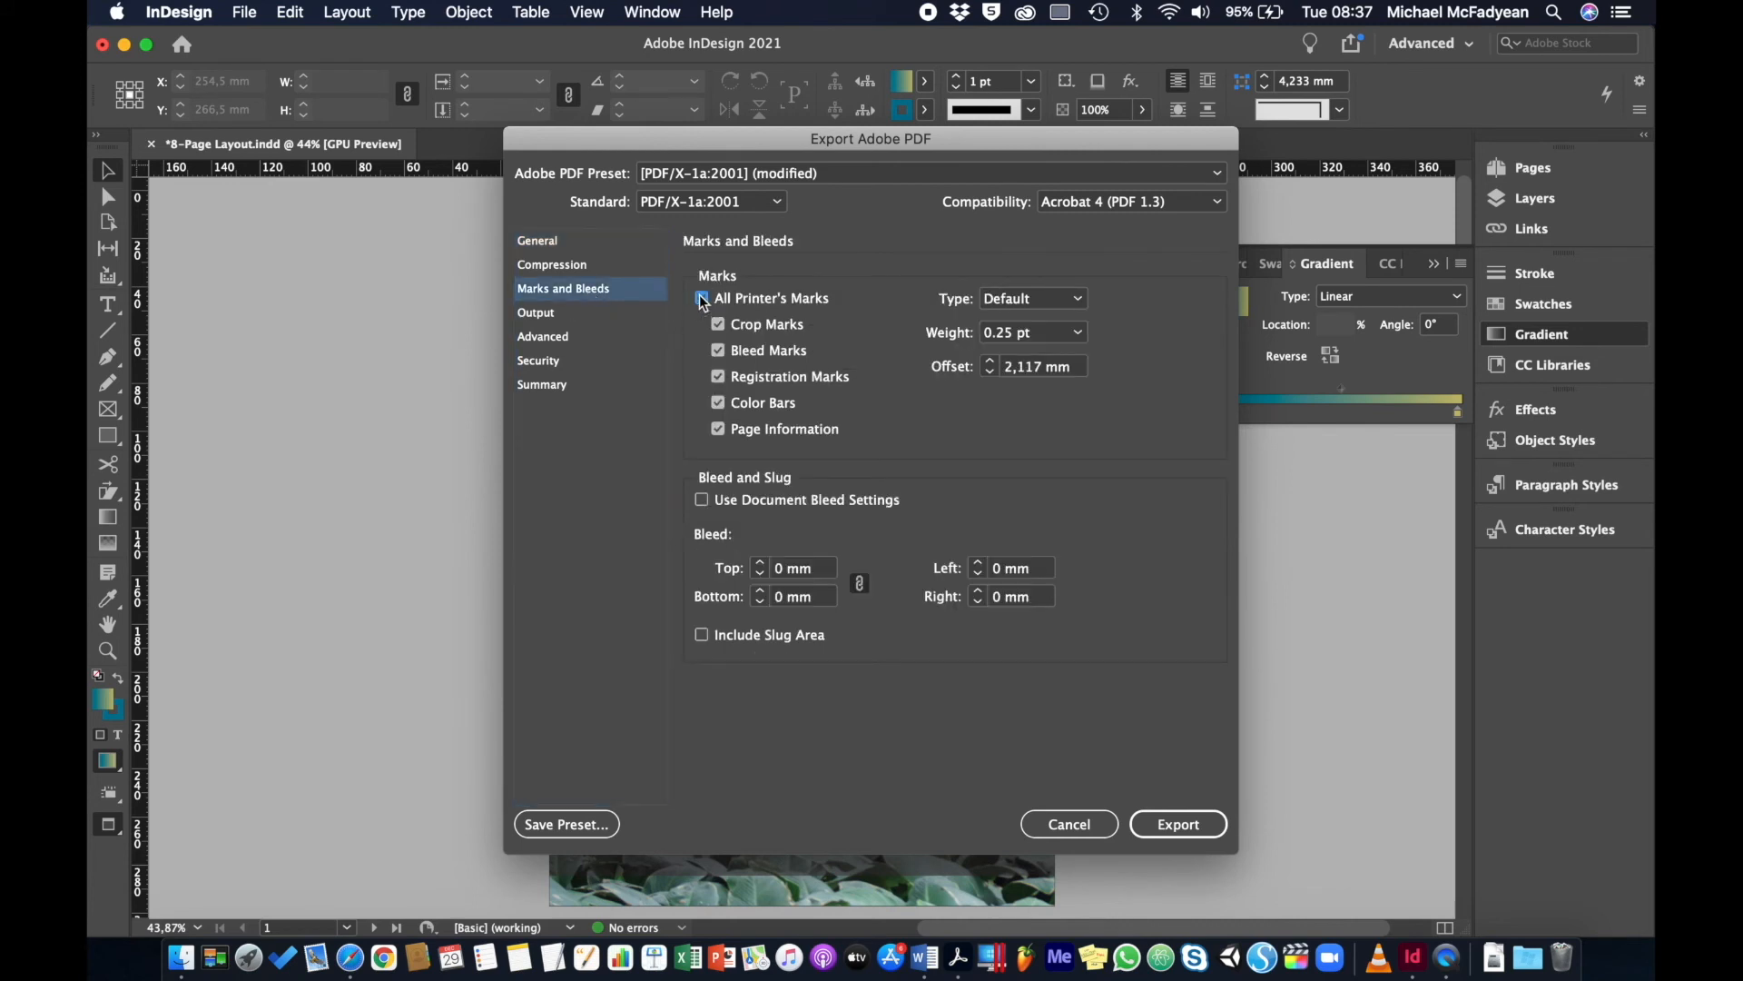
left_click(701, 501)
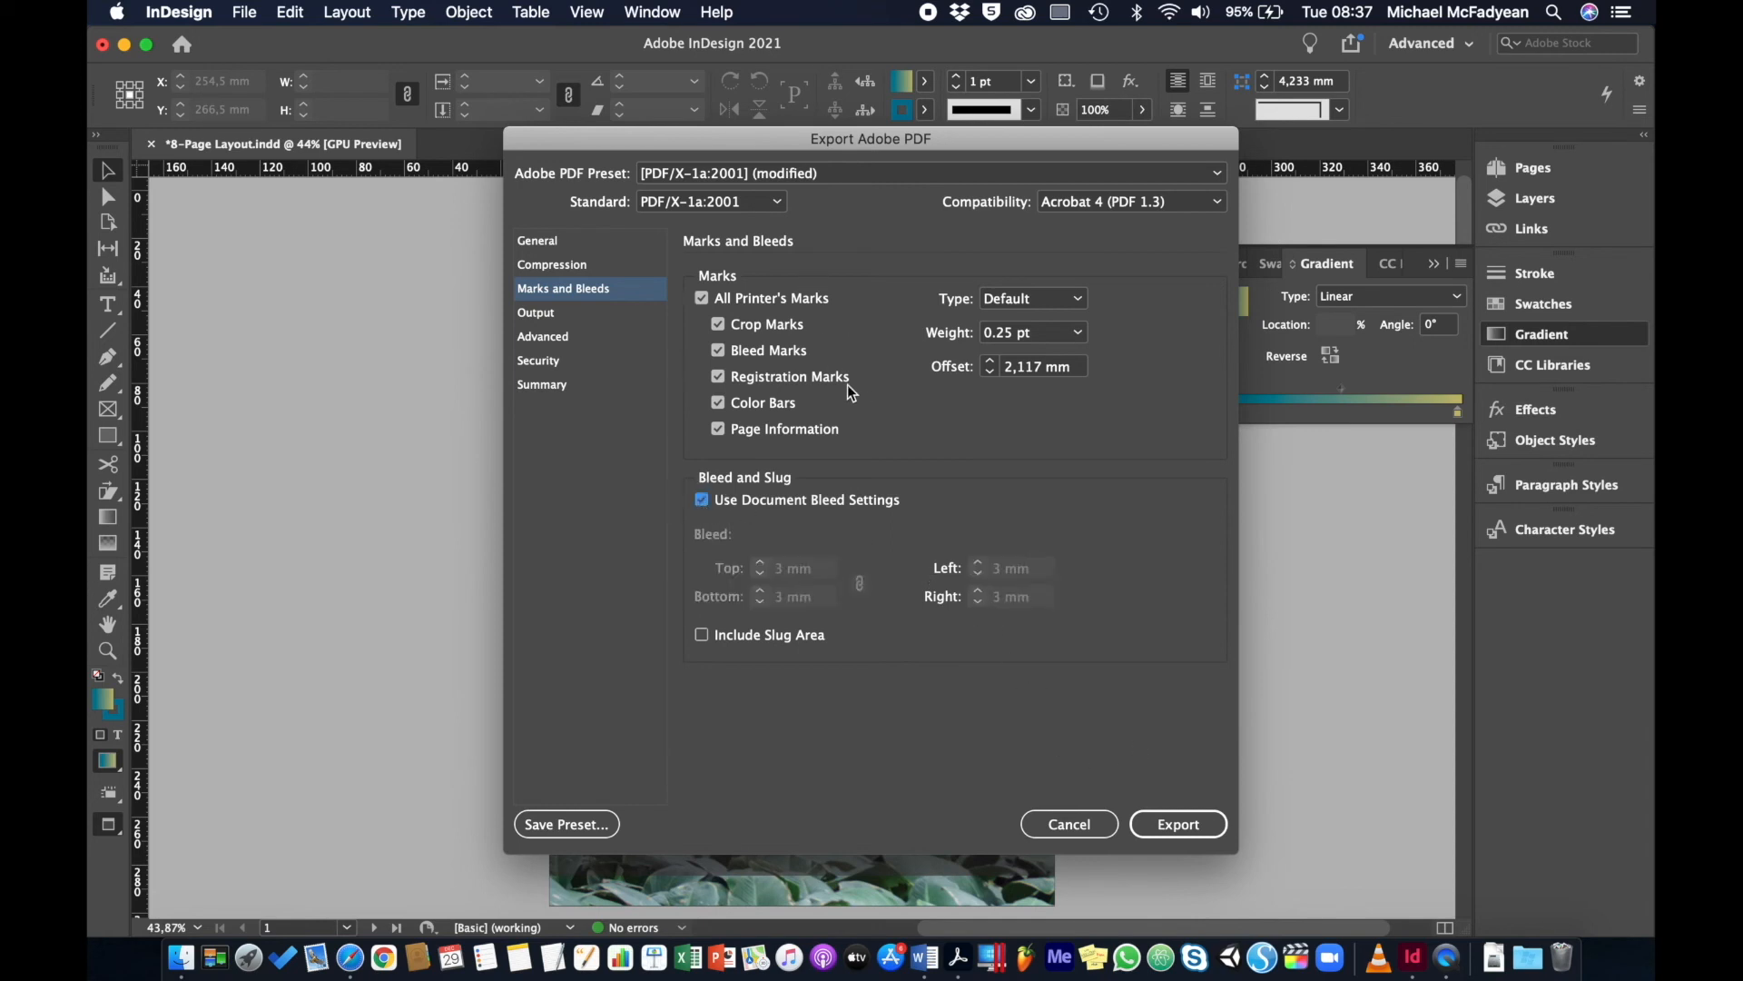
left_click(1177, 823)
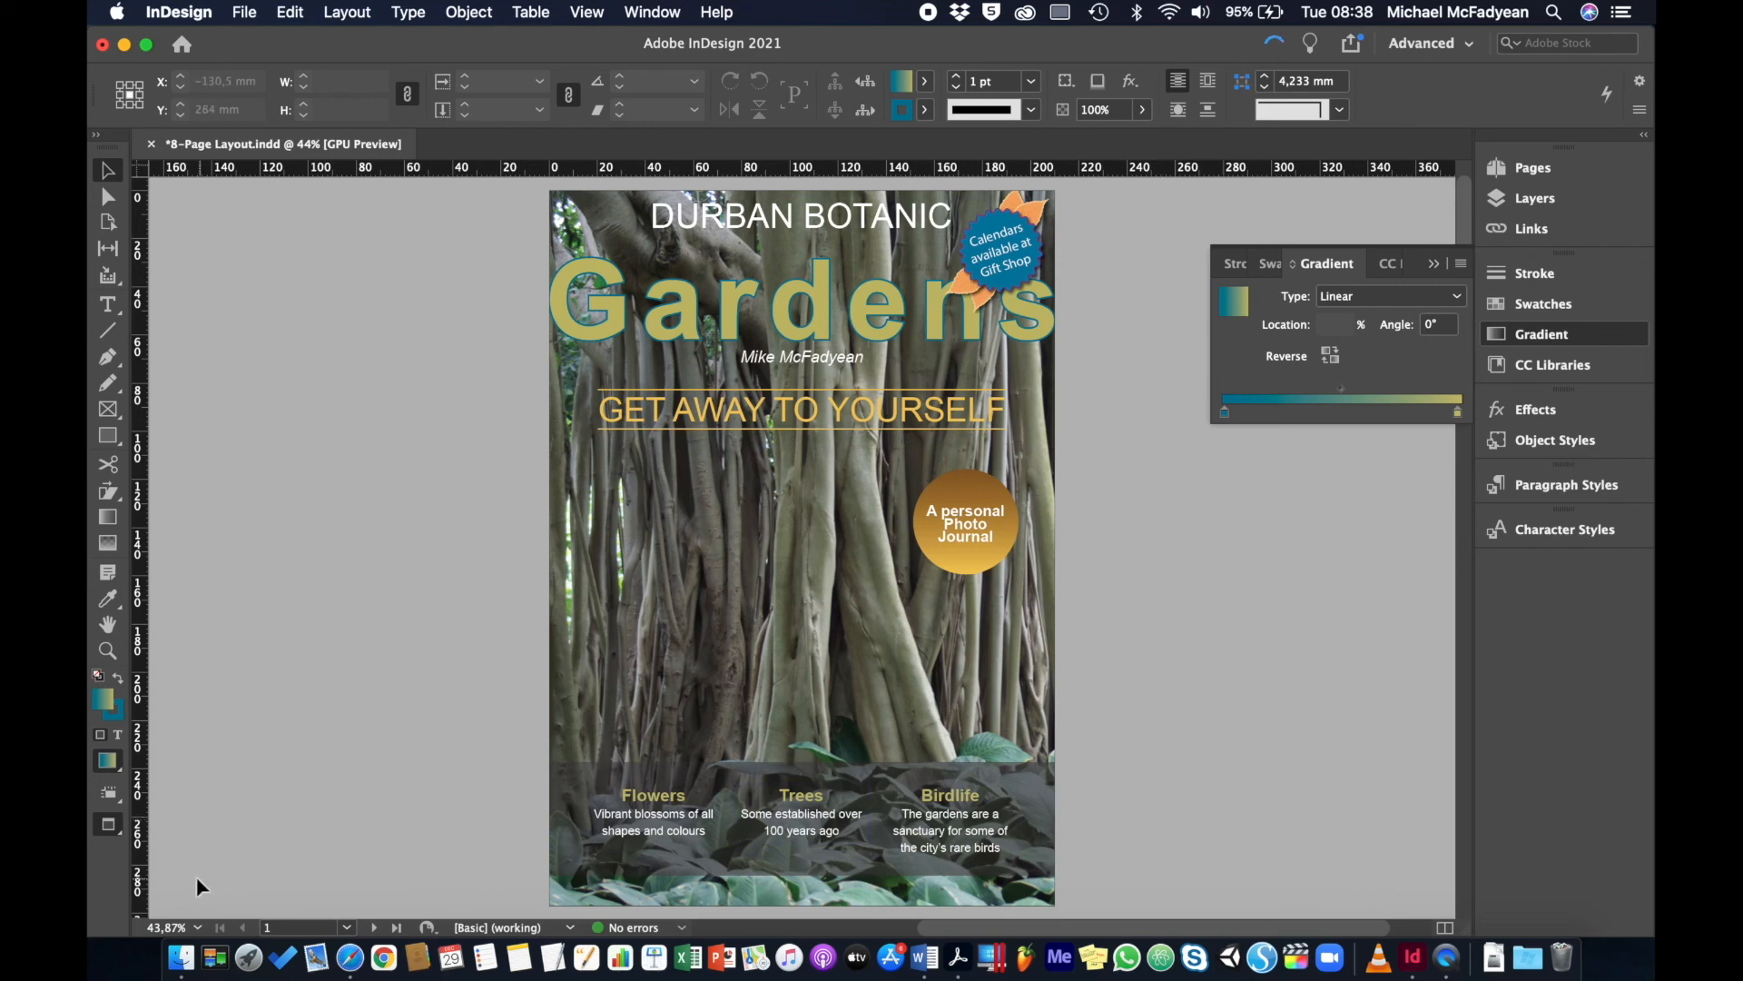
Bring the exported PDFX-1a-2001 file to the front in Acrobat and show one full page at a time.
left_click(181, 957)
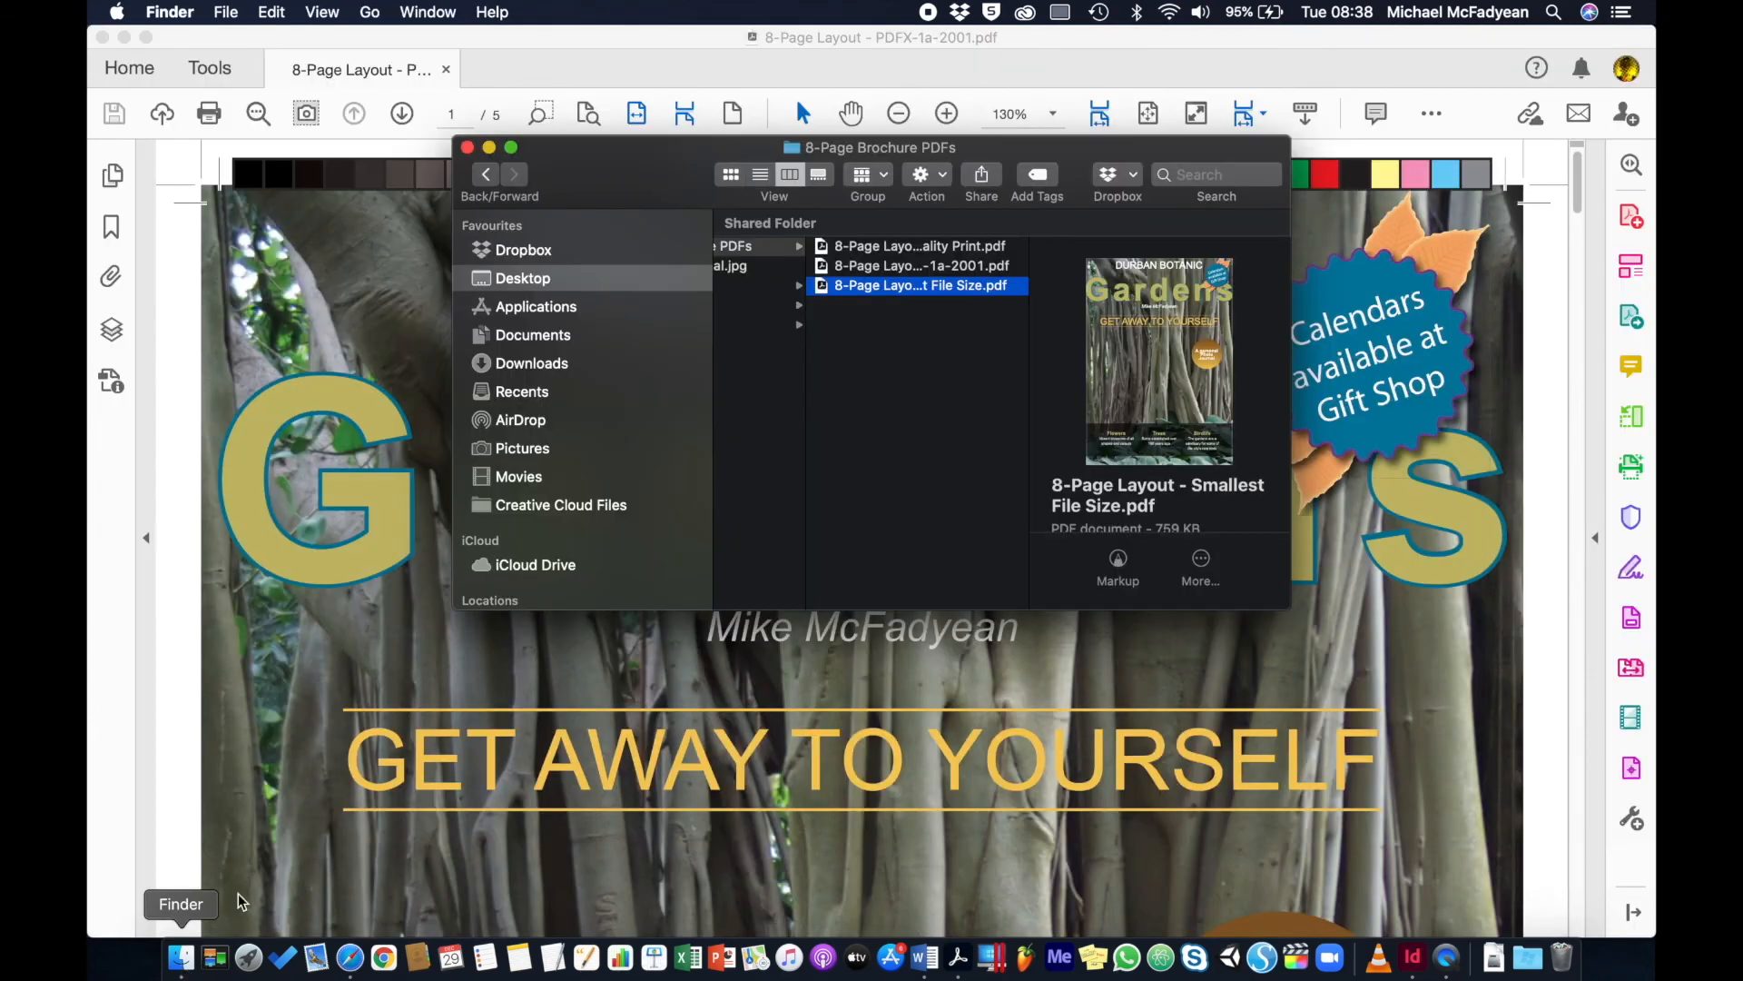
left_click(610, 50)
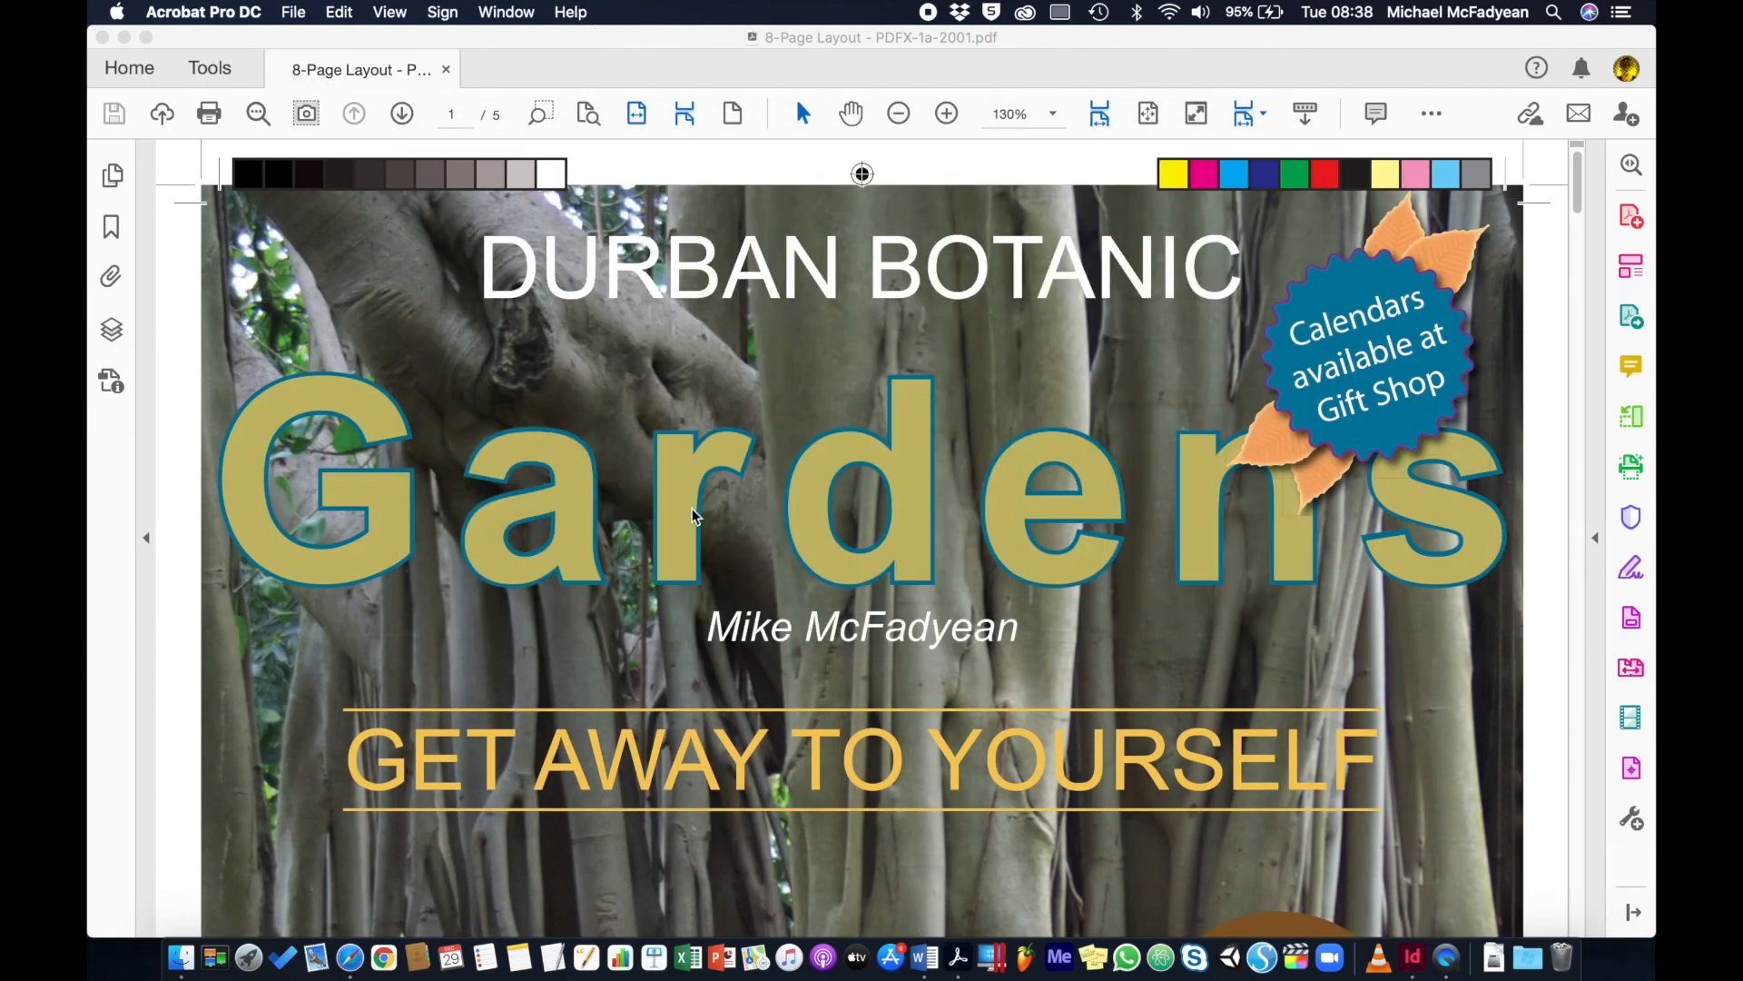
left_click(588, 112)
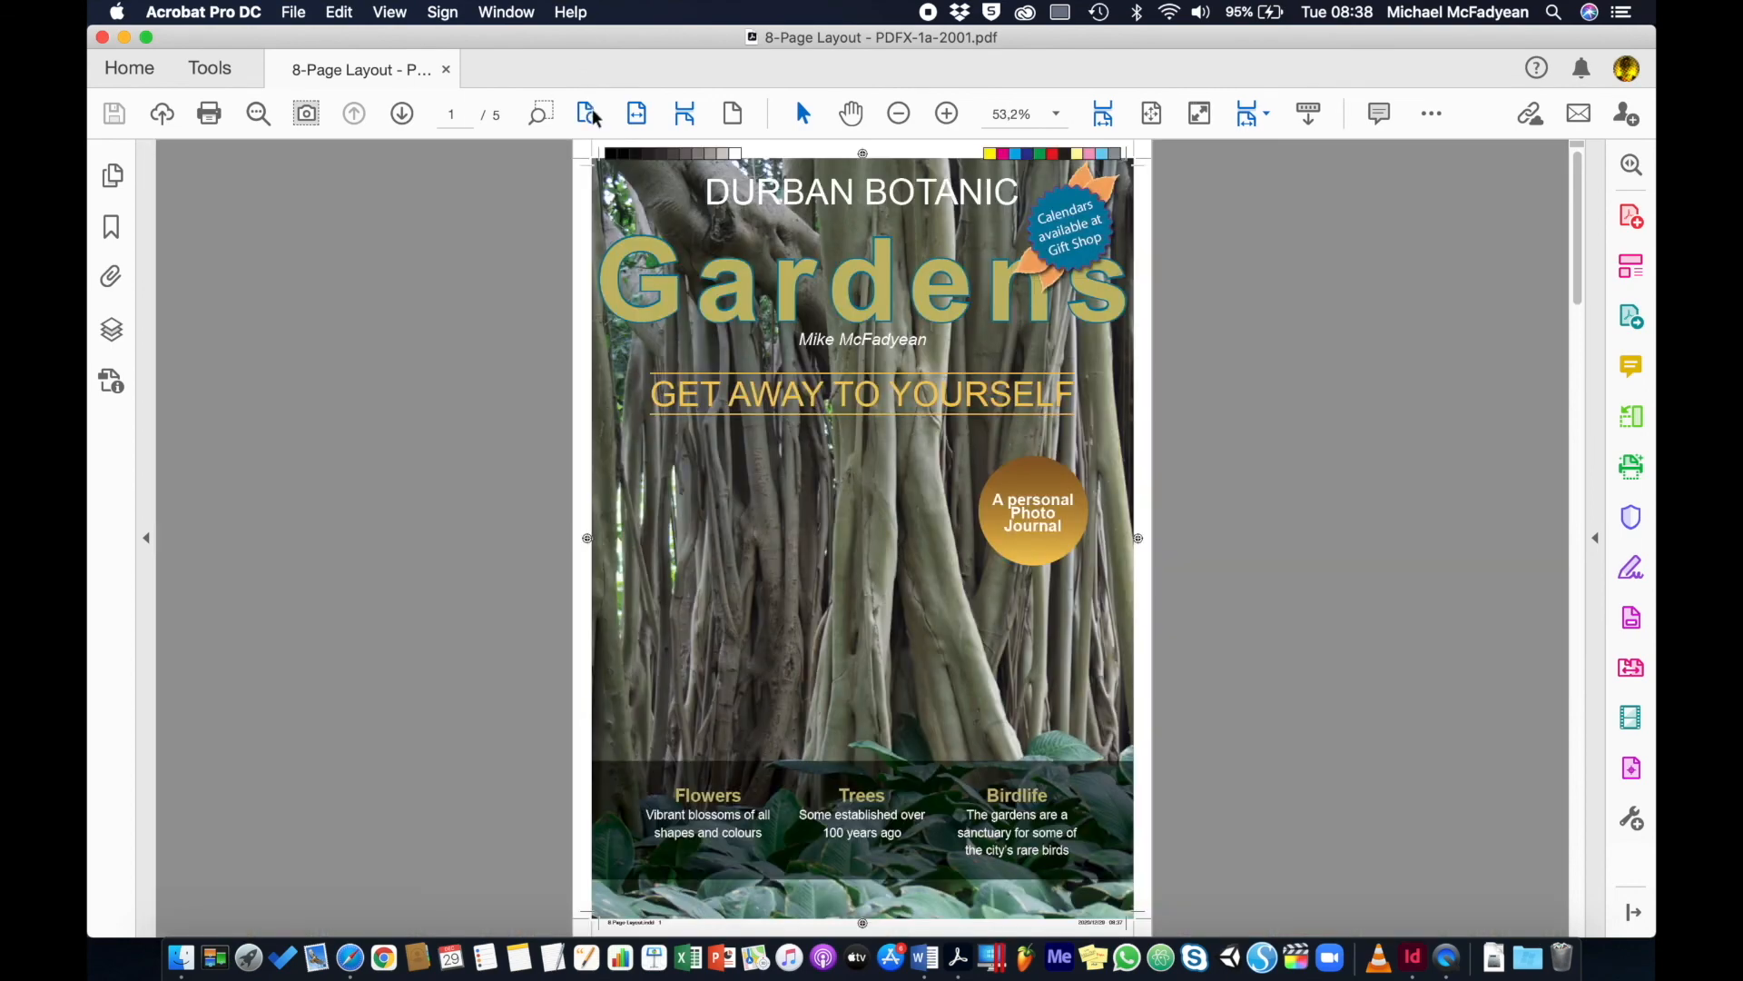
left_click(736, 116)
Page through the spreads to page 5 to check marks and bleed, close the PDF and return to InDesign.
left_click(403, 113)
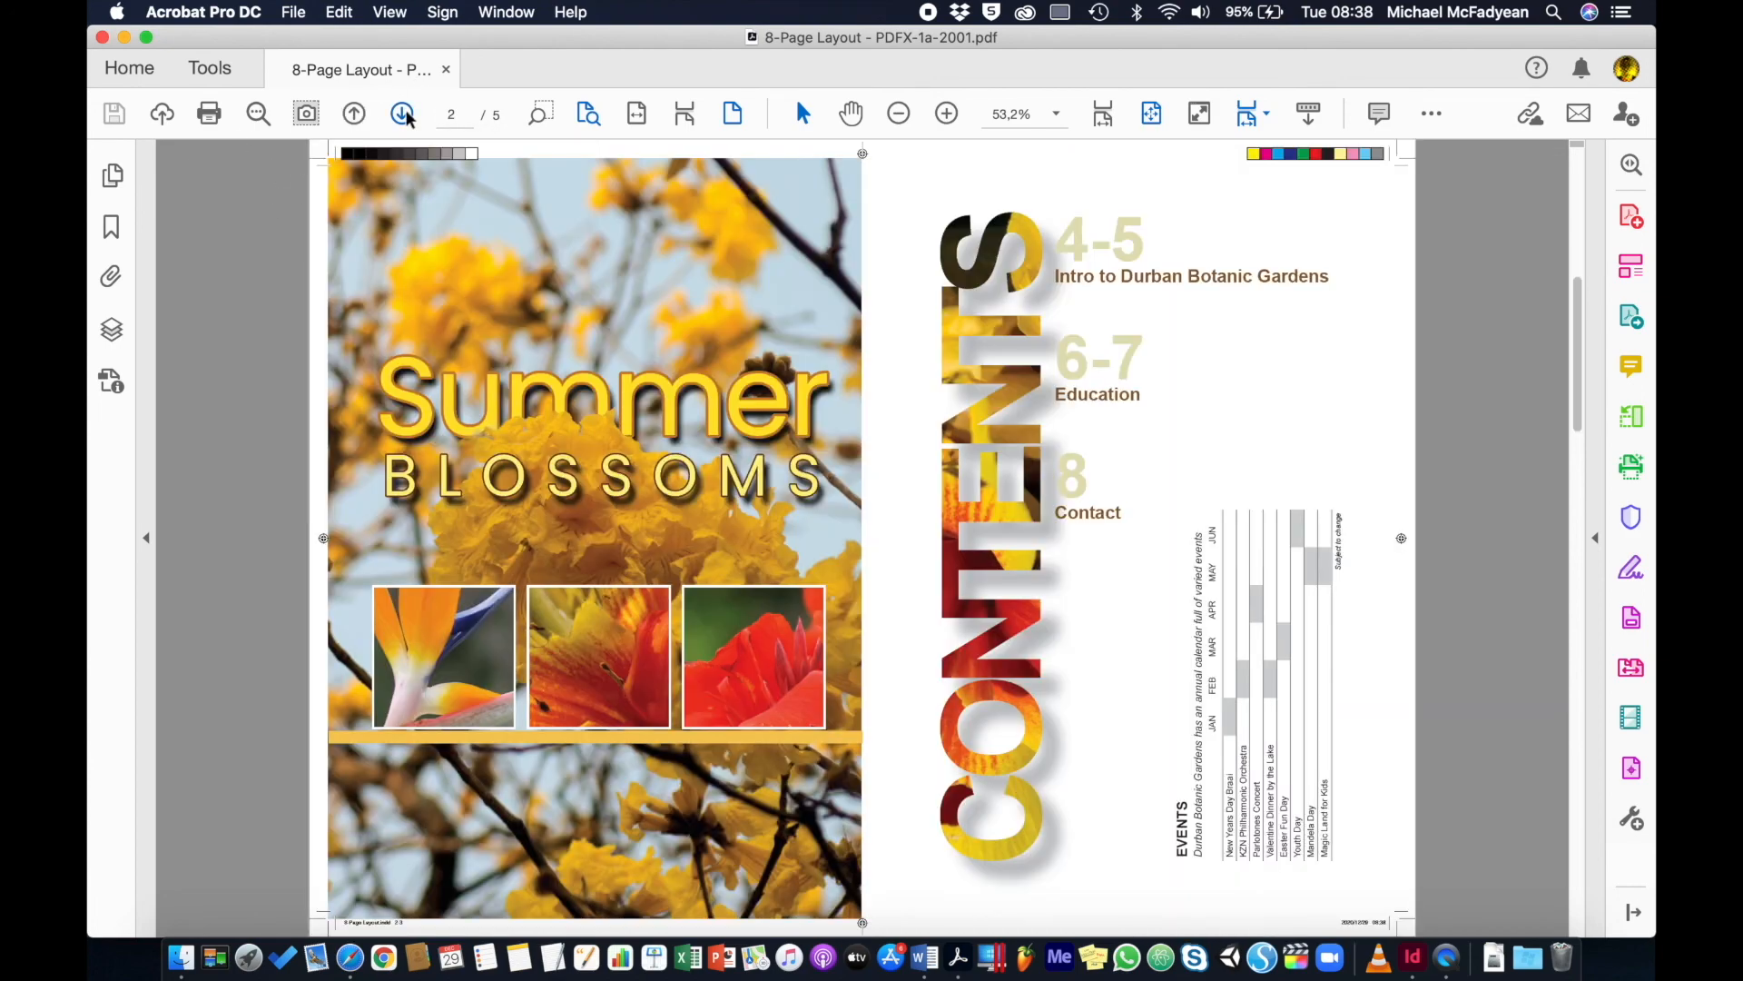
left_click(403, 114)
left_click(403, 114)
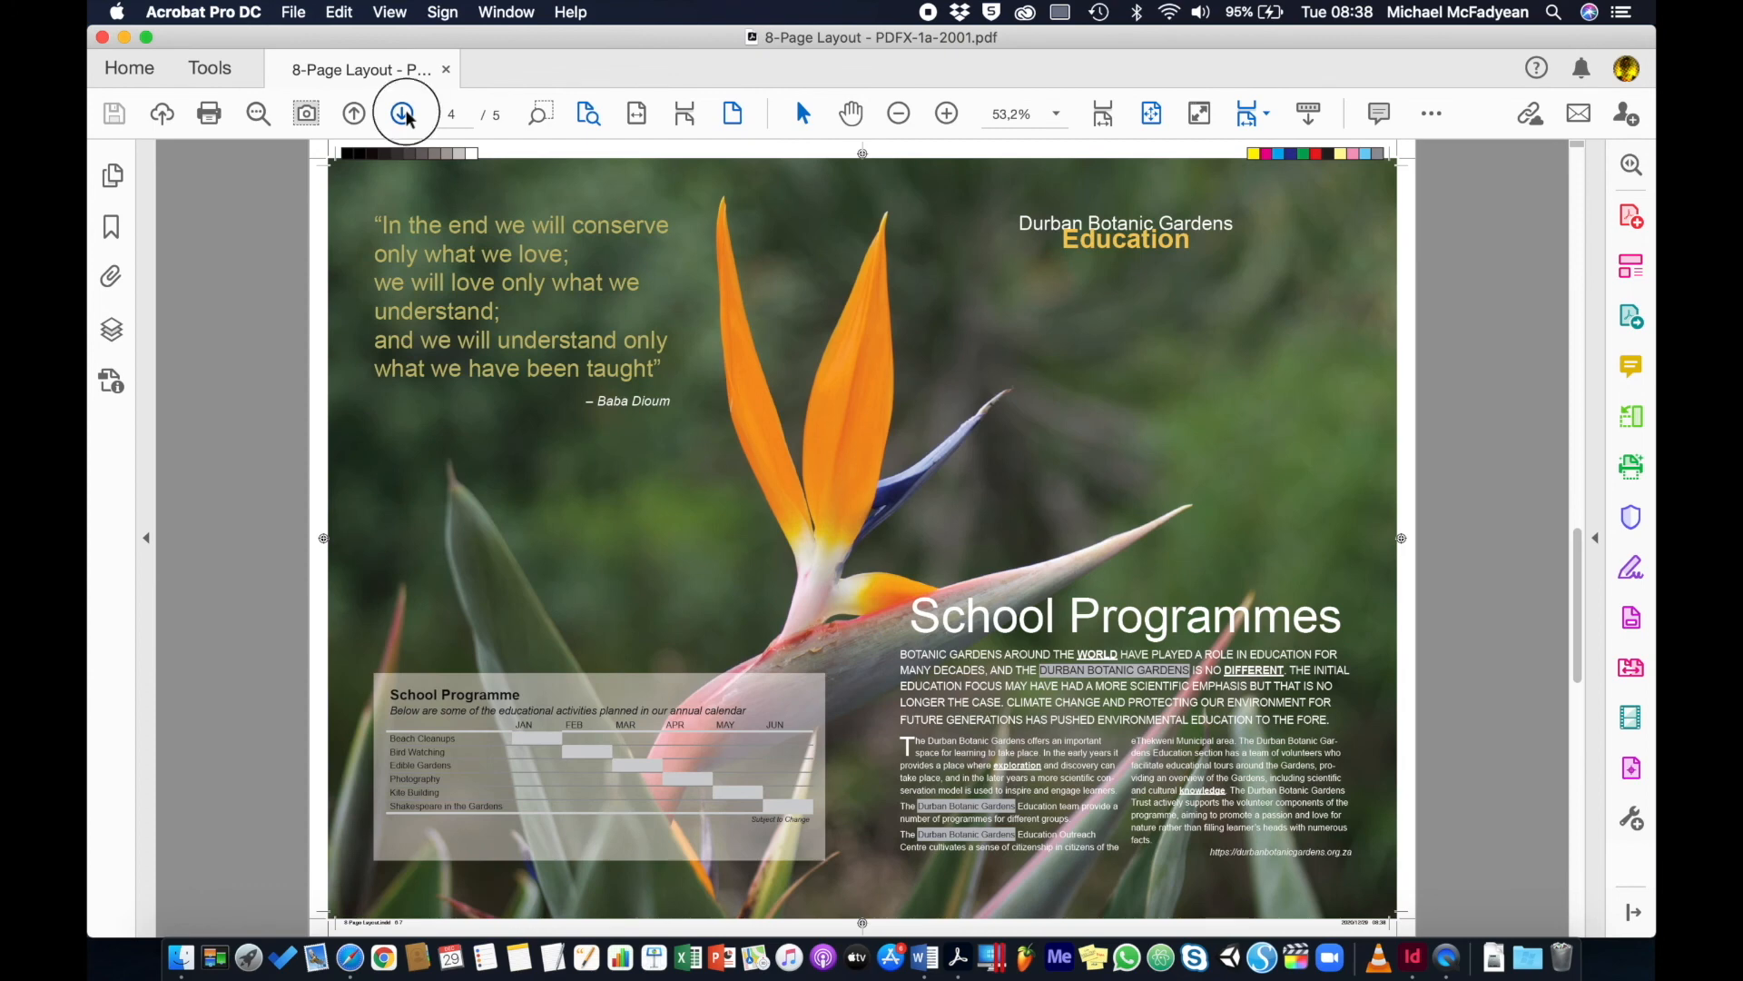
left_click(403, 114)
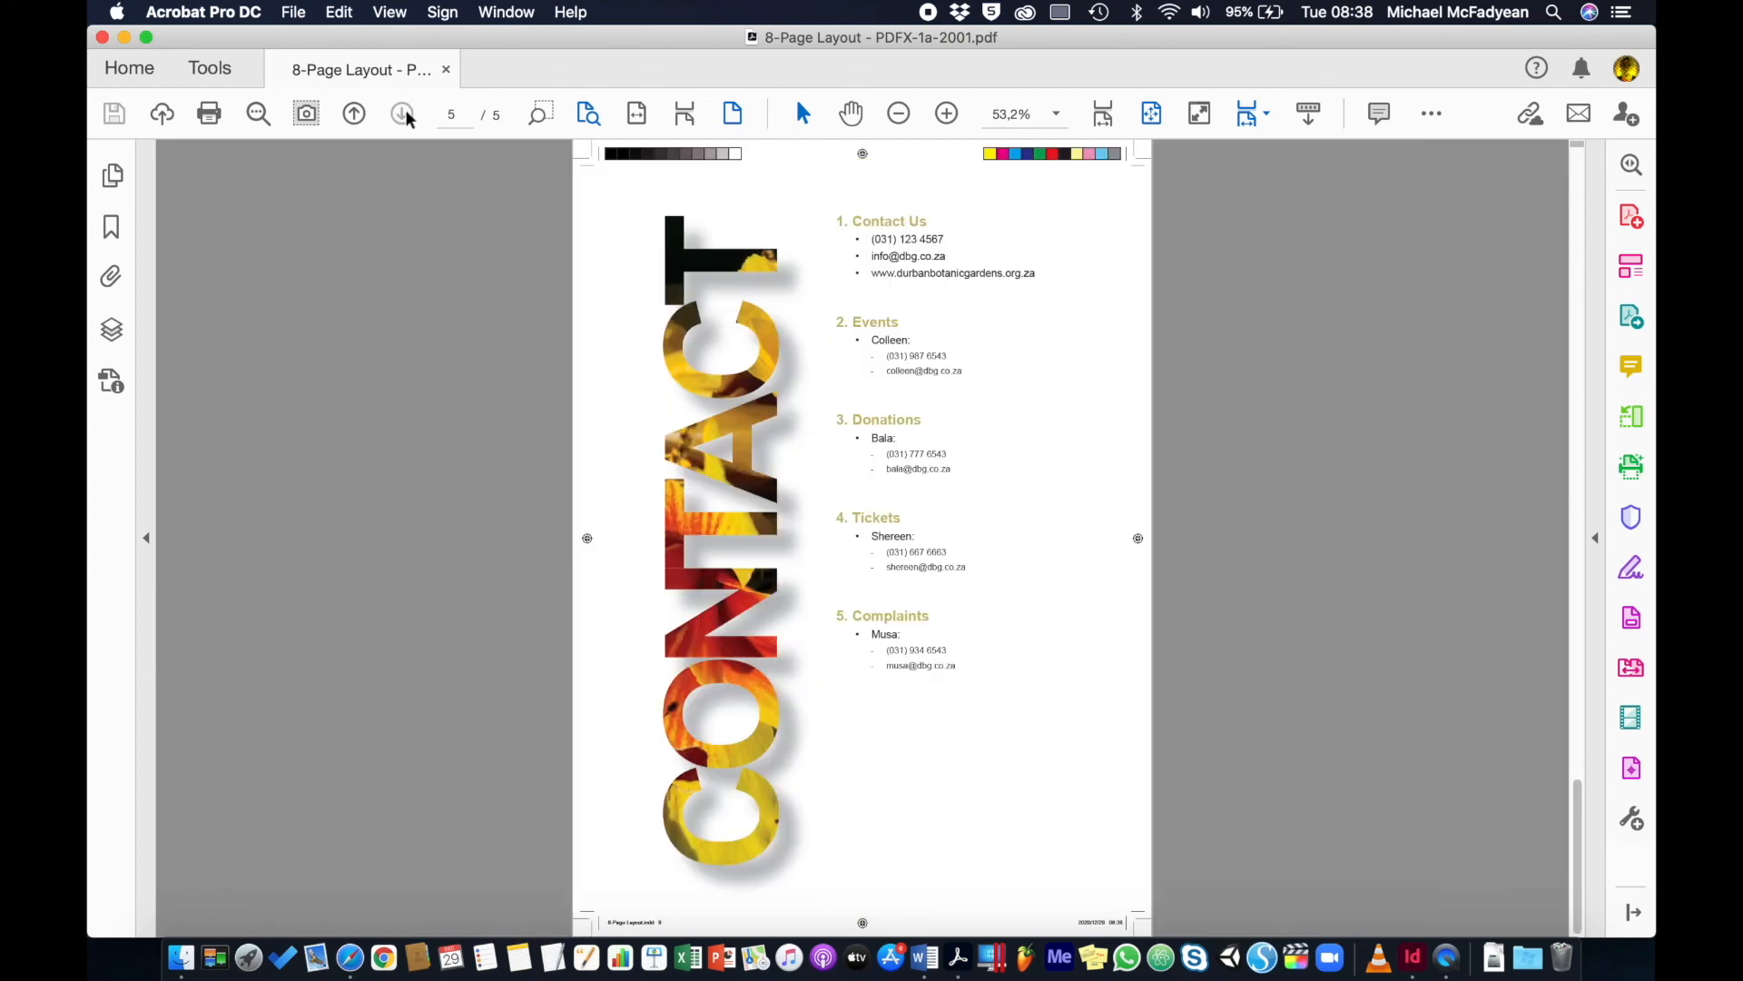
left_click(446, 71)
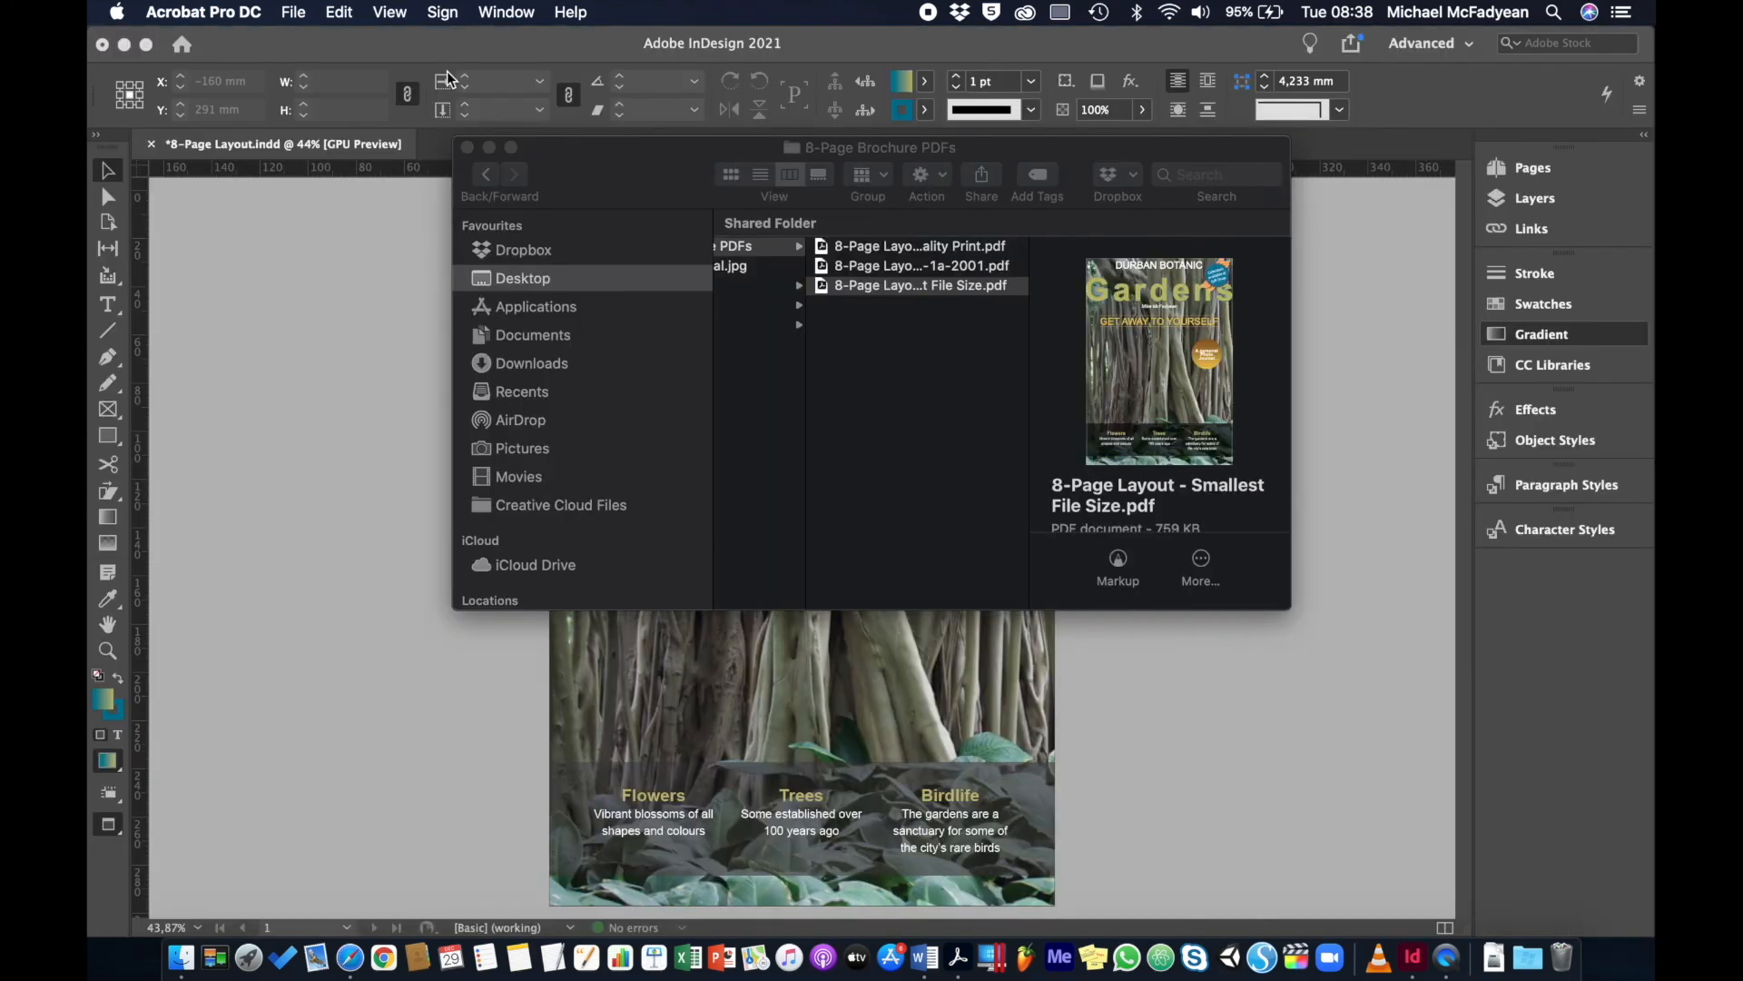
left_click(351, 531)
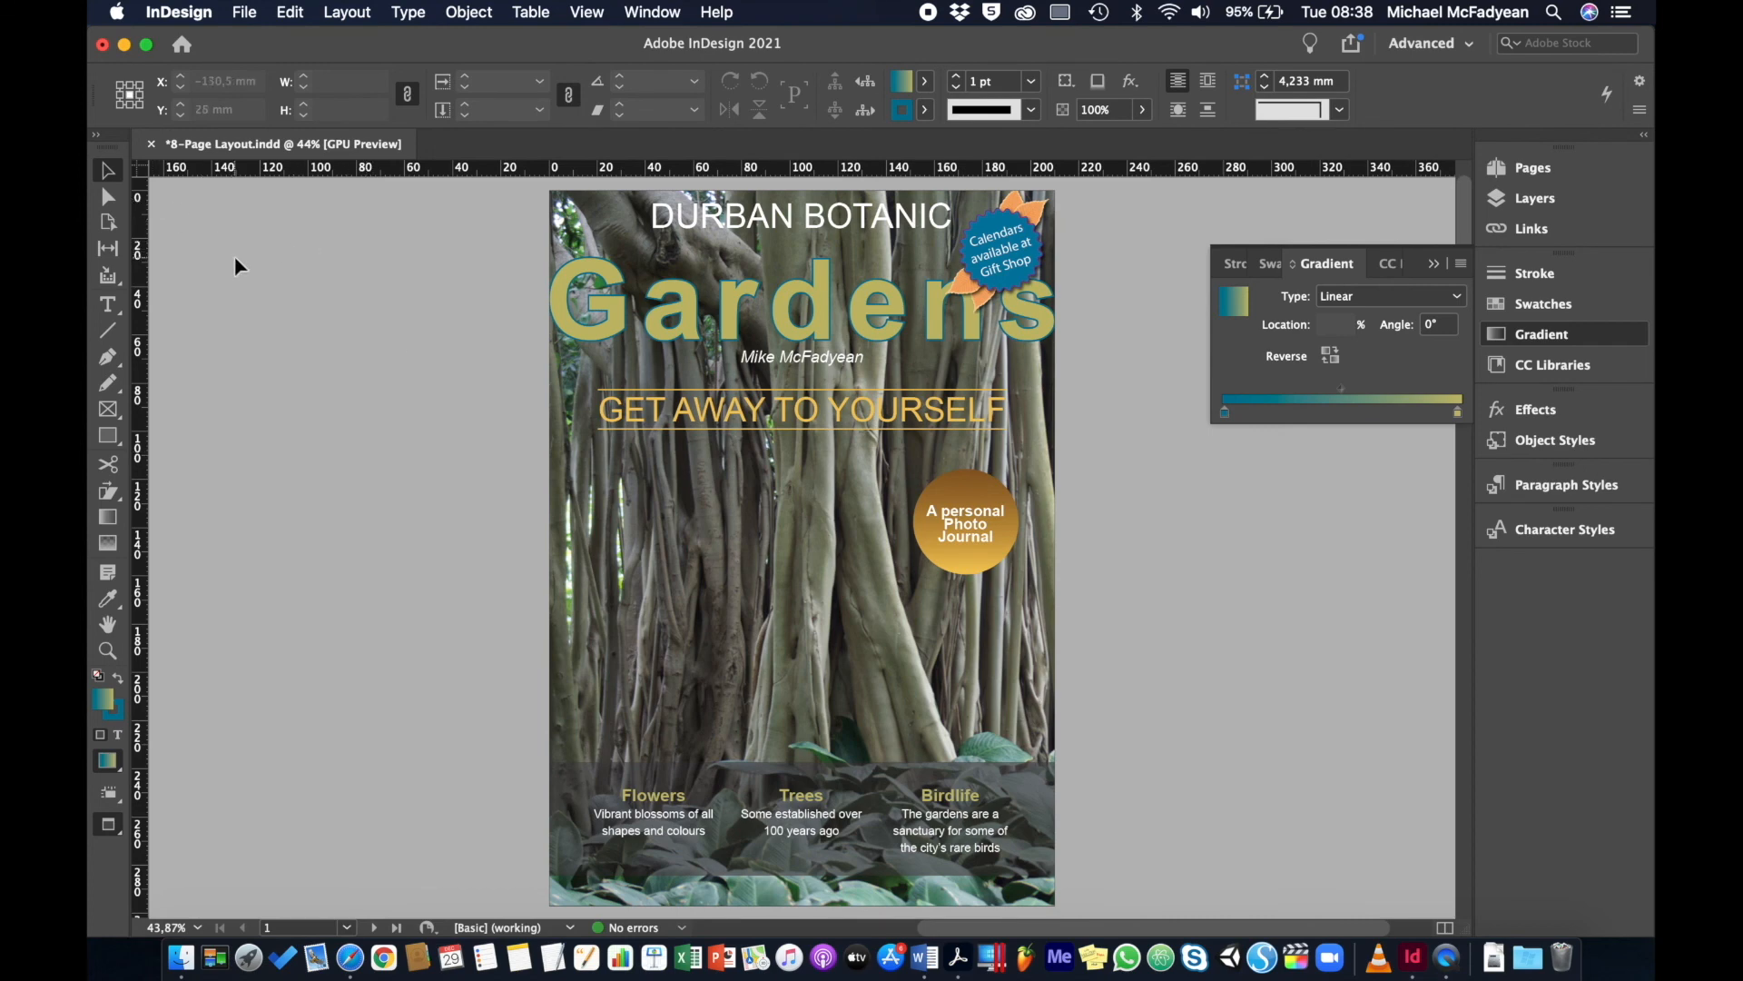